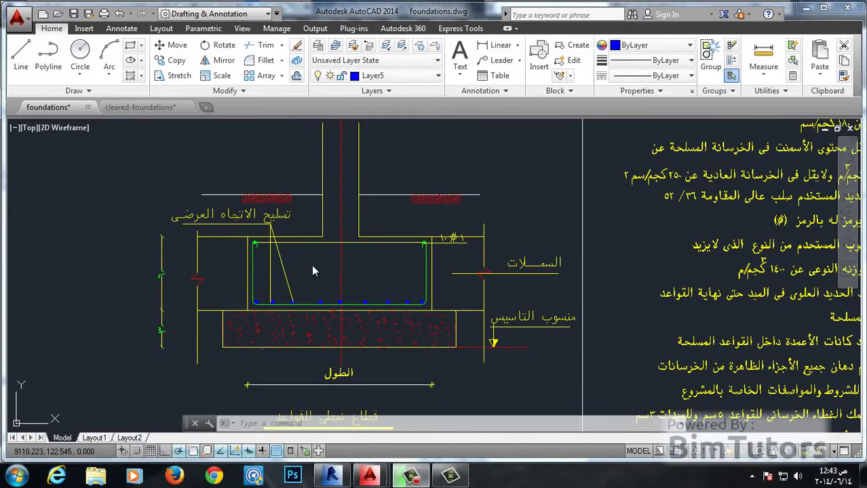
Pan and zoom around the AutoCAD footing section detail to review it with its notes
scroll(312, 268, down, 5)
scroll(309, 275, down, 3)
scroll(303, 285, up, 8)
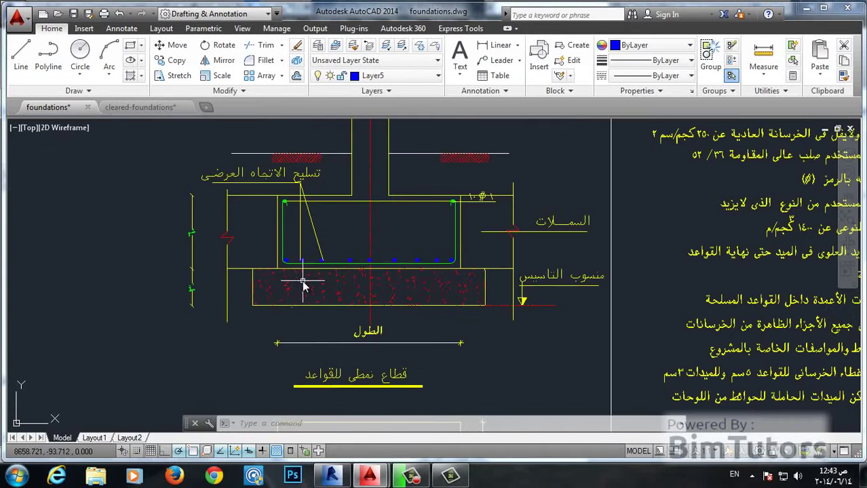
middle_drag(269, 251, 351, 283)
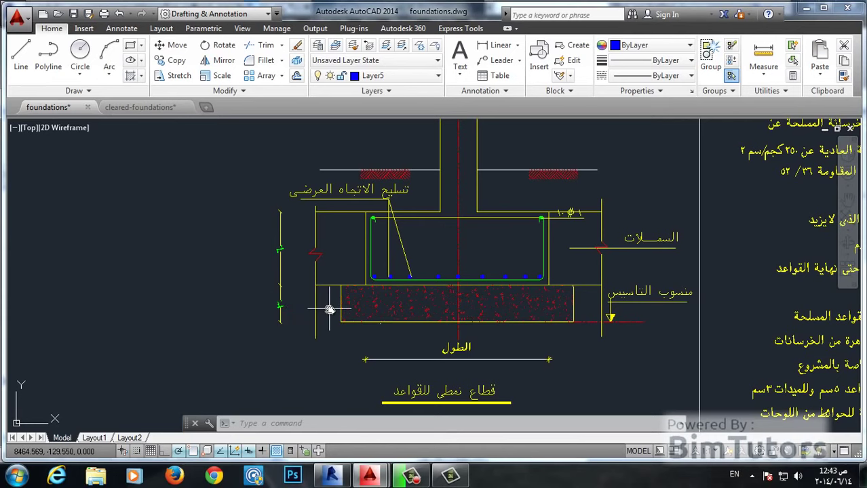
scroll(279, 313, up, 5)
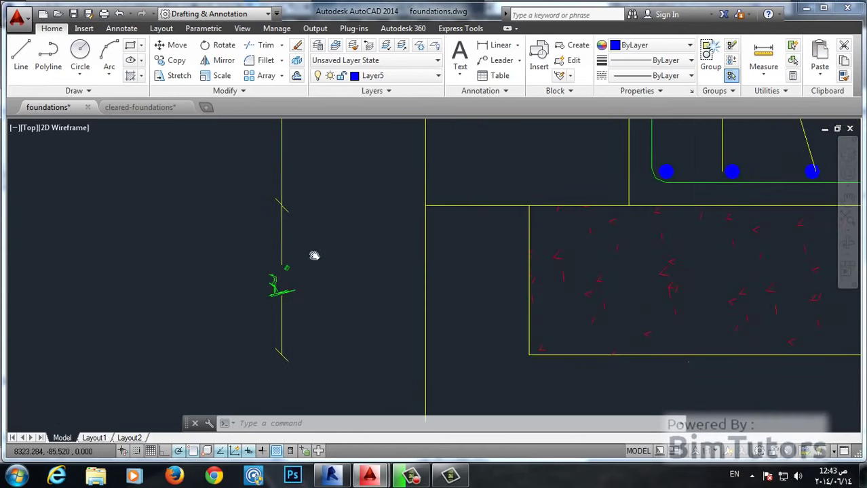
scroll(315, 255, down, 5)
middle_drag(656, 267, 604, 266)
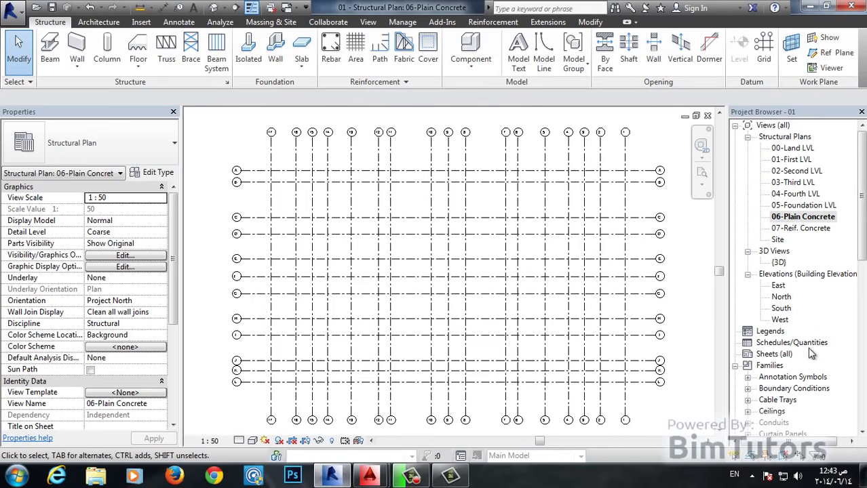
Open the South elevation and shift it to show the level heads
double_click(781, 309)
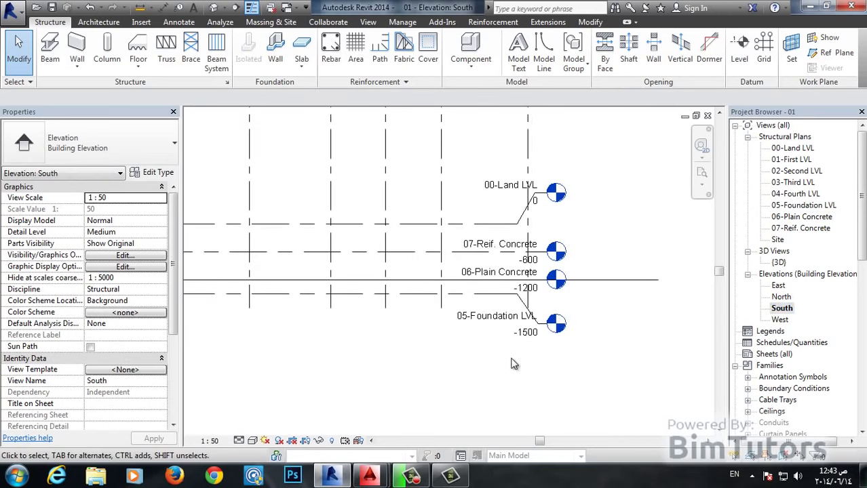
middle_drag(383, 351, 477, 342)
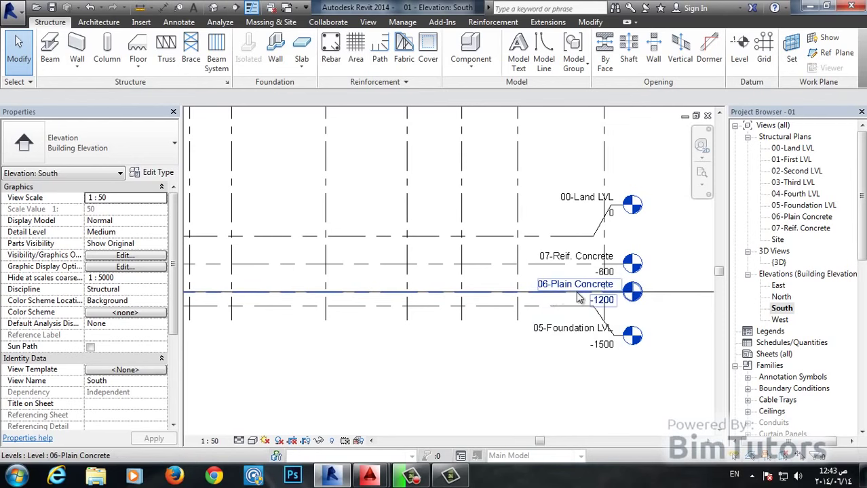
scroll(563, 251, down, 2)
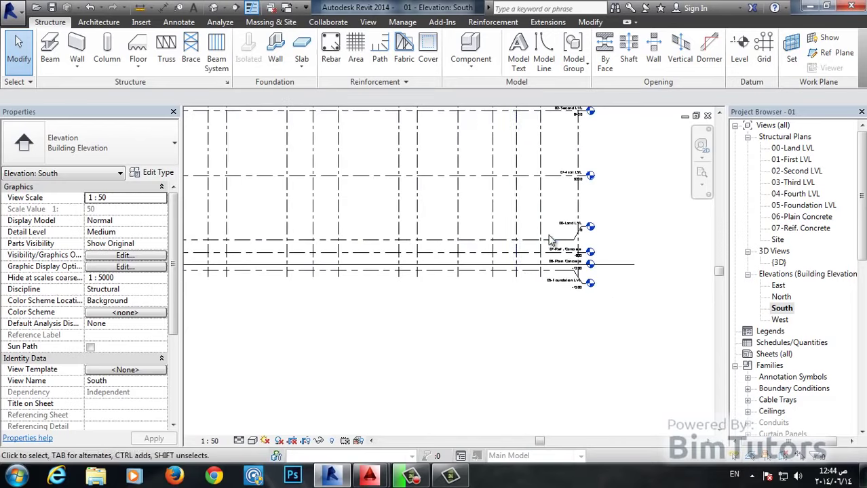
scroll(505, 291, down, 2)
scroll(504, 293, down, 2)
scroll(509, 312, down, 1)
Pan and zoom to inspect the grid bubbles and the upper level heads
middle_drag(516, 342, 538, 370)
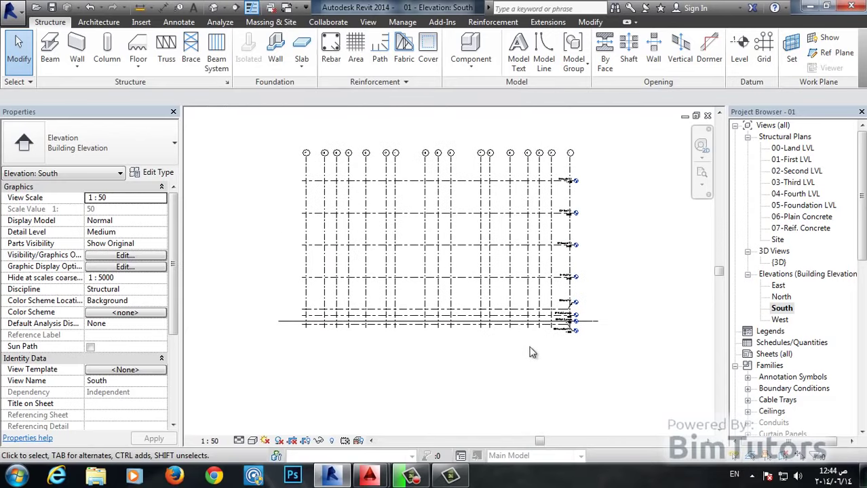
scroll(304, 336, up, 2)
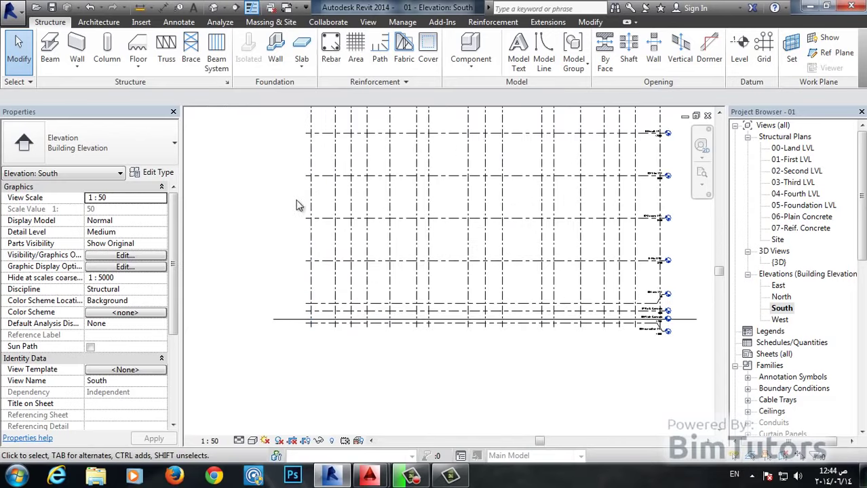
scroll(300, 202, down, 1)
middle_drag(304, 303, 437, 240)
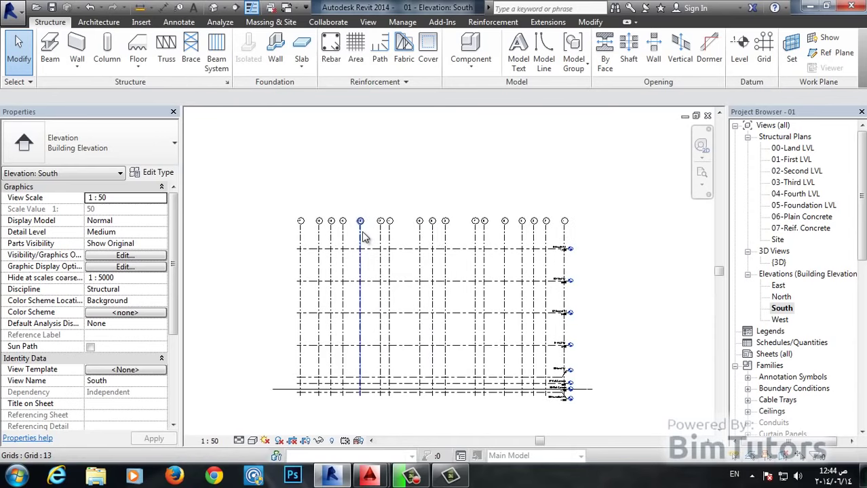
scroll(362, 229, up, 2)
scroll(543, 273, up, 1)
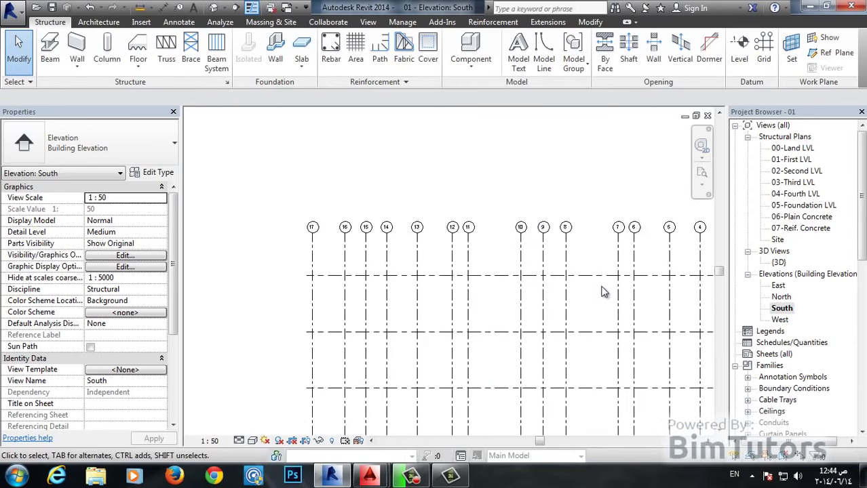
middle_drag(603, 290, 445, 213)
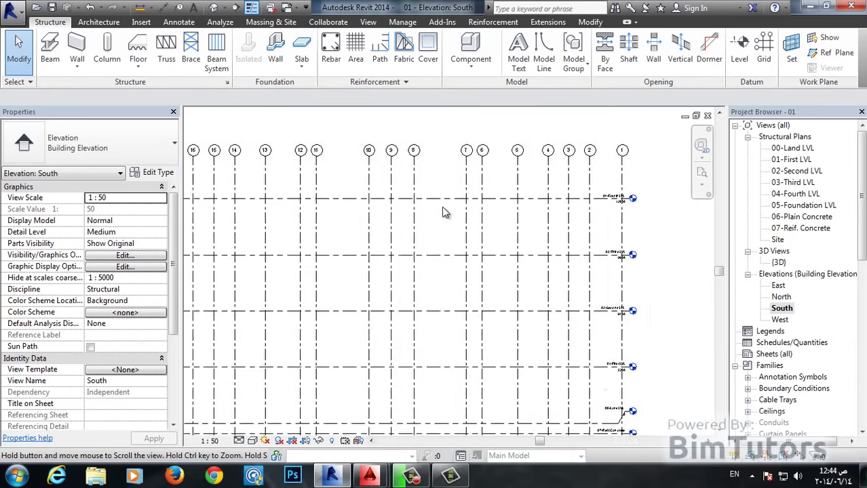
Drag the 03-Third LVL level's end further to the right
click(623, 190)
click(644, 261)
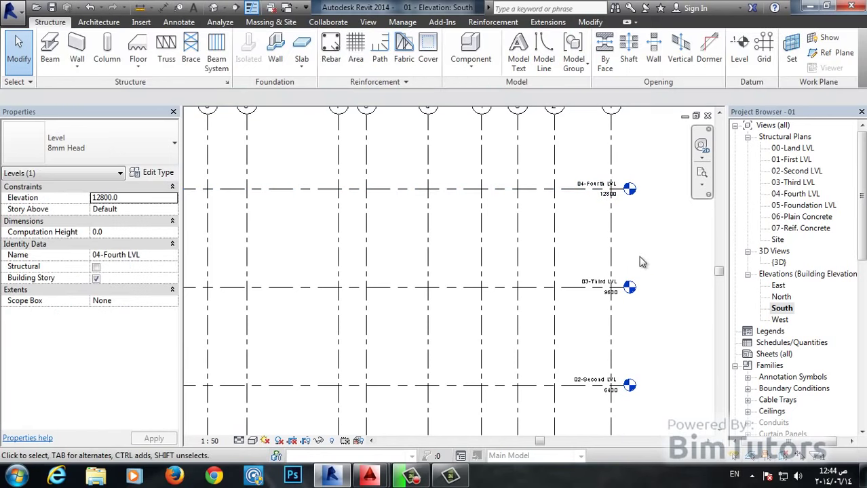
click(638, 289)
middle_drag(661, 297, 471, 288)
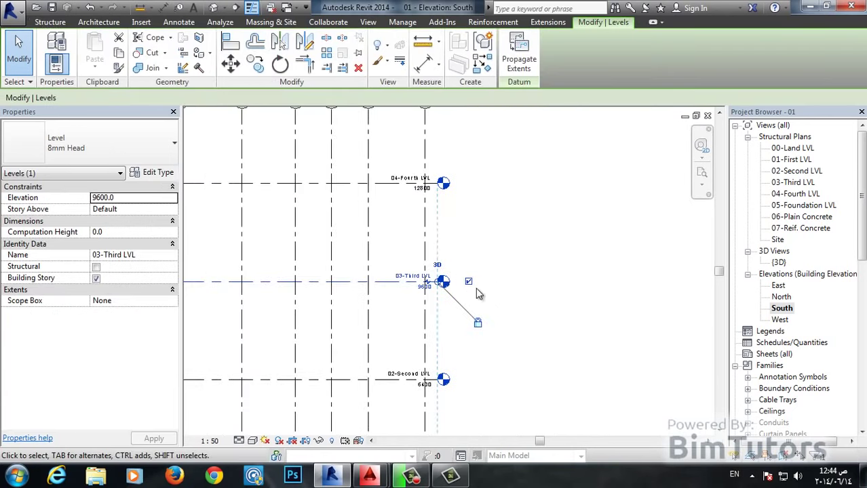
scroll(470, 283, up, 3)
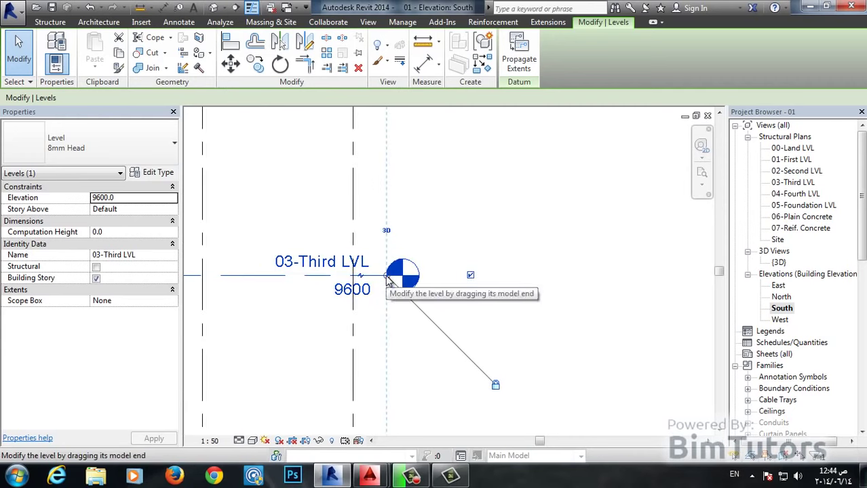
drag(388, 284, 697, 275)
scroll(402, 248, down, 5)
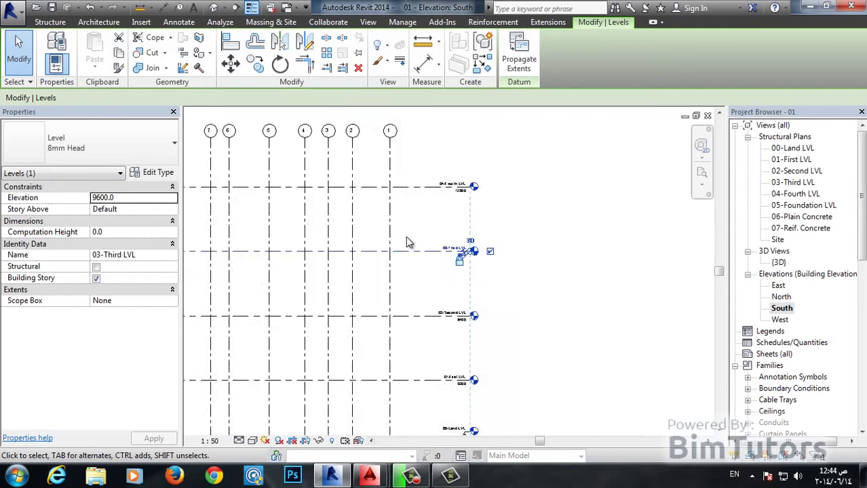
middle_drag(406, 240, 507, 300)
click(494, 233)
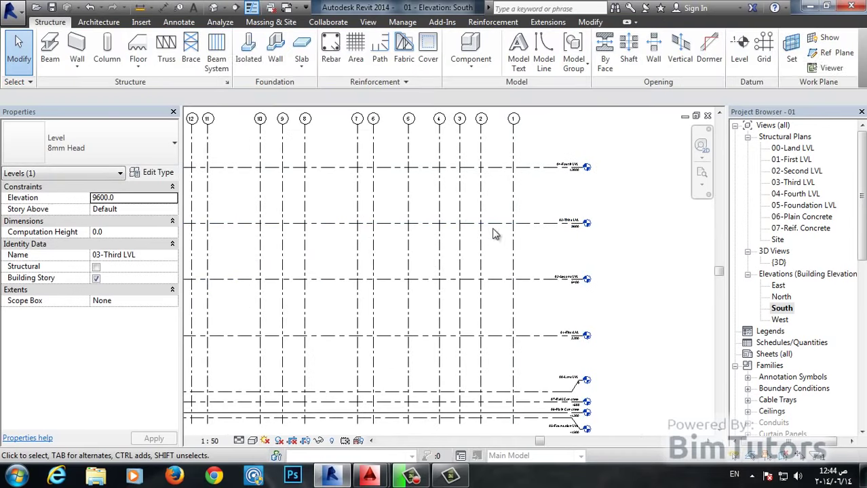
Extend the 00-Land LVL level line further to the left
middle_drag(324, 232, 536, 180)
scroll(321, 324, down, 2)
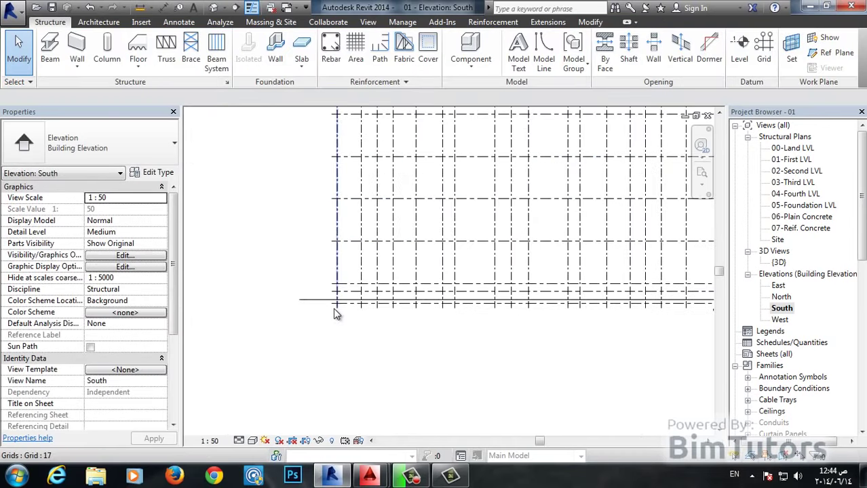
scroll(333, 308, up, 2)
click(355, 273)
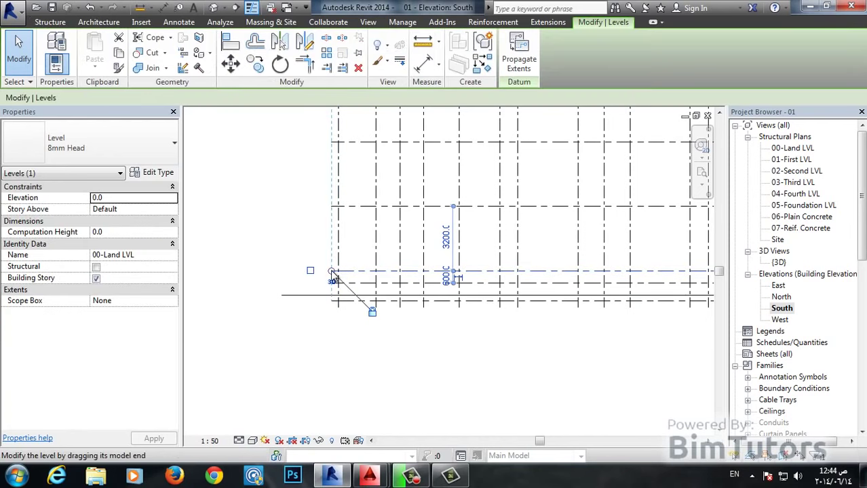
drag(332, 271, 246, 274)
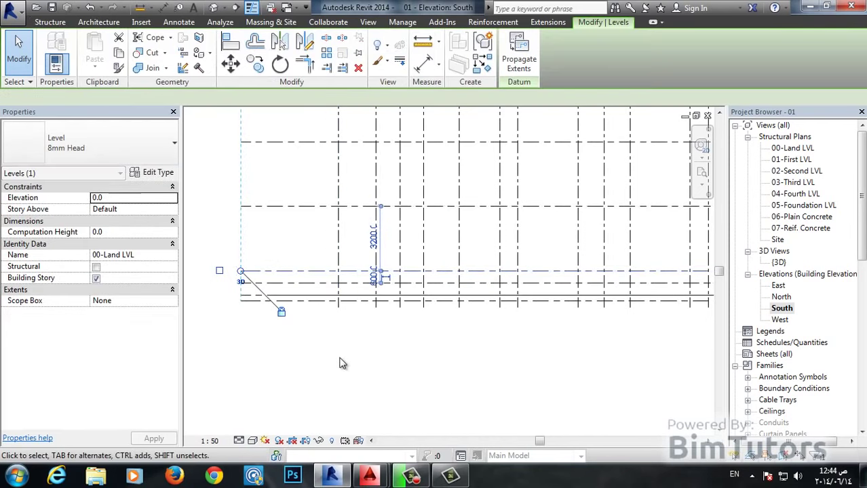
click(433, 316)
Lengthen grid line 9 downward at its bottom end
scroll(434, 316, down, 2)
middle_drag(445, 323, 350, 335)
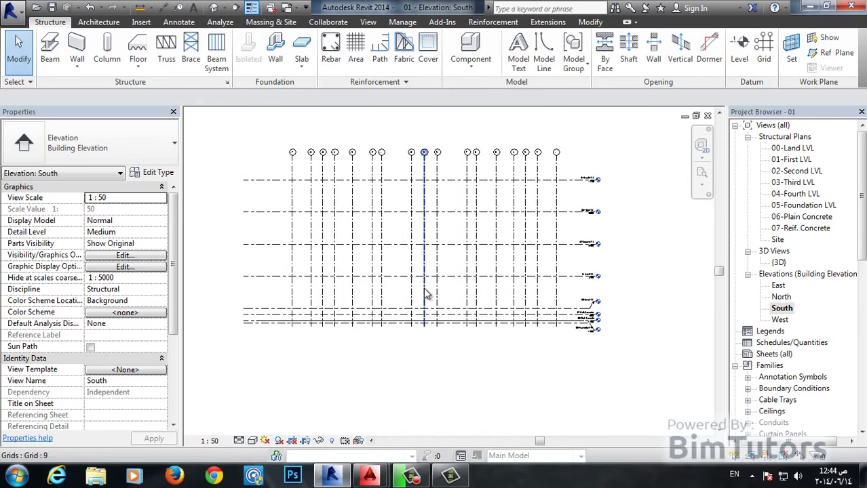
click(425, 325)
drag(426, 332, 426, 347)
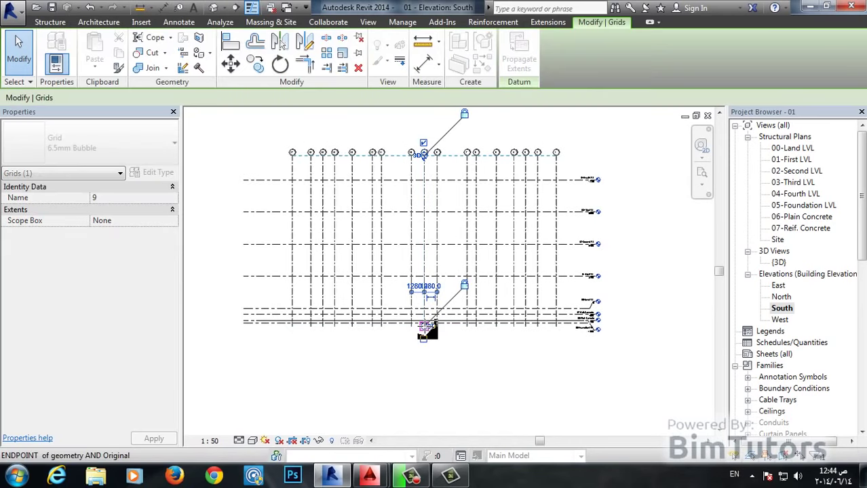
click(502, 375)
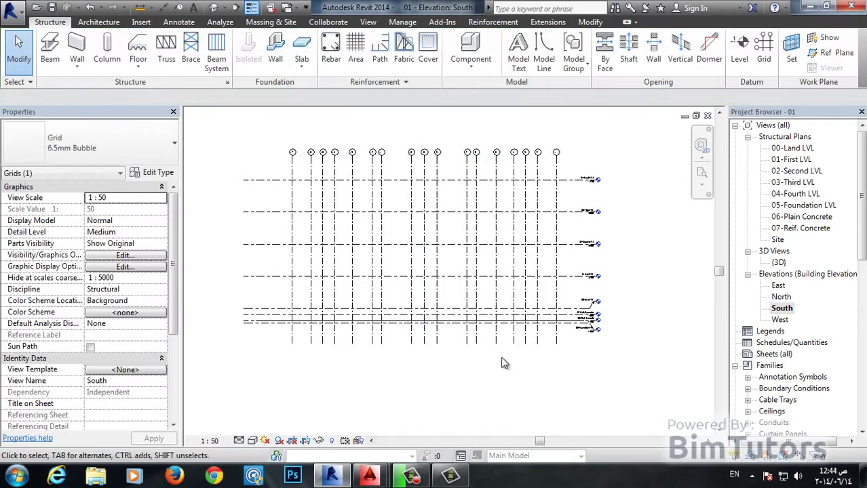
scroll(477, 282, up, 4)
scroll(494, 303, up, 2)
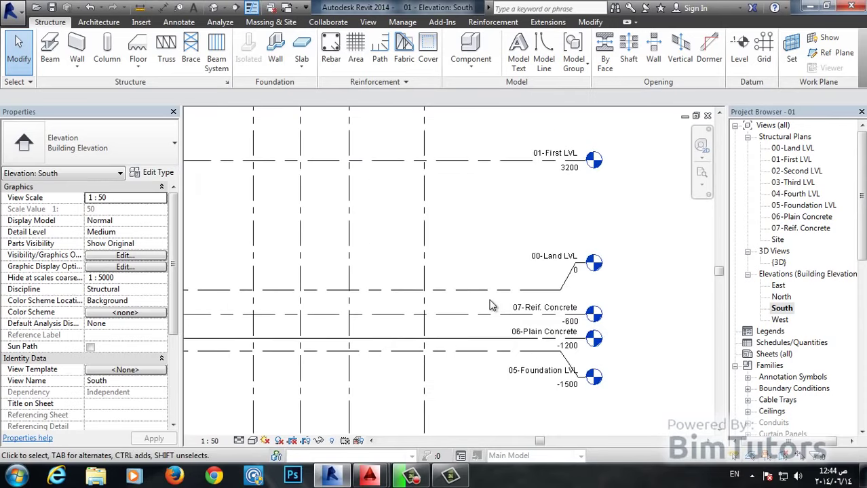
scroll(503, 325, up, 2)
Go to the 06-Plain Concrete floor plan from the level's right-click menu
click(469, 351)
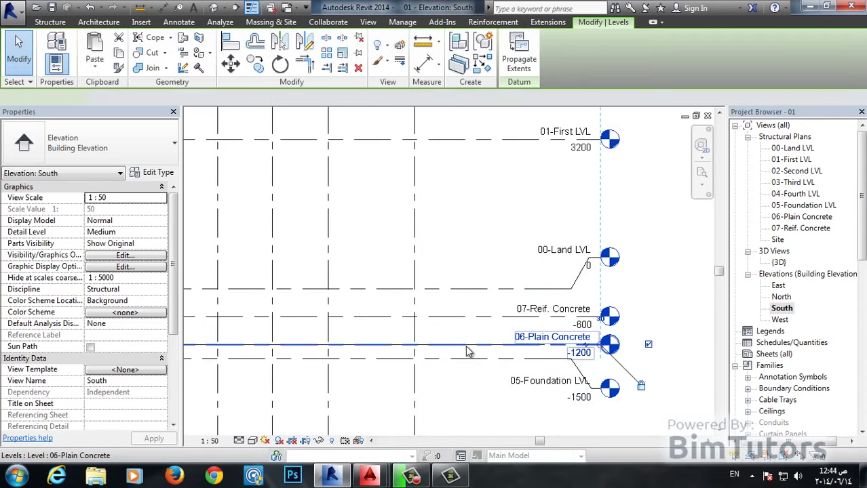
right_click(468, 351)
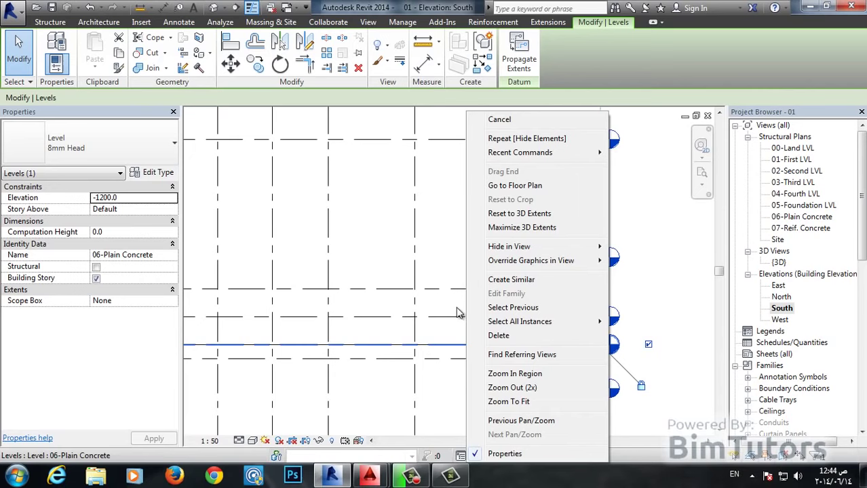
click(501, 189)
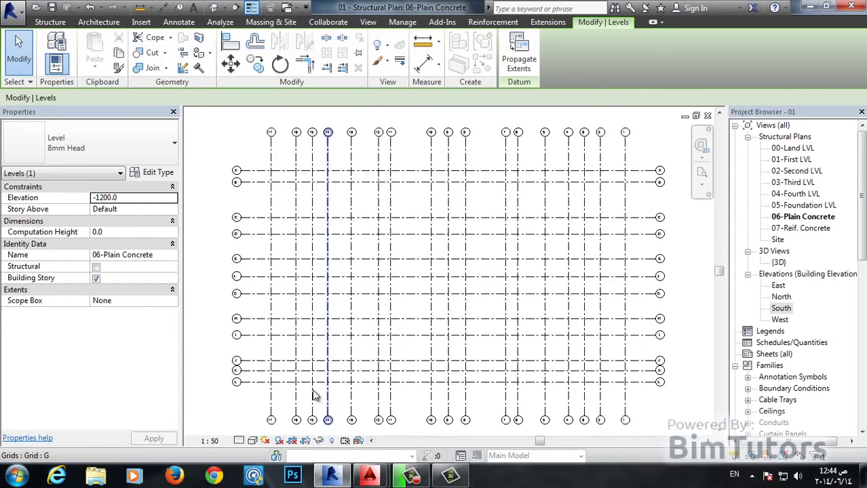
Unhide the imported cleared-foundations.dwg via Reveal Hidden Elements, then dismiss the save reminder
click(334, 441)
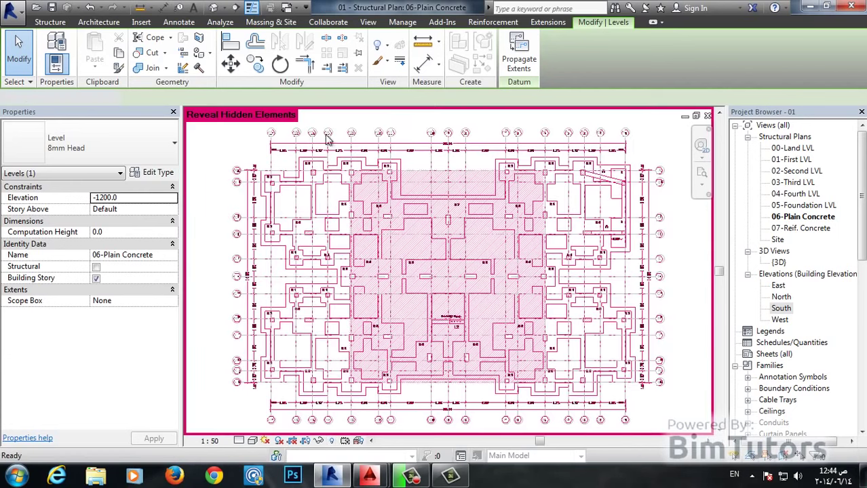
key(Escape)
click(258, 170)
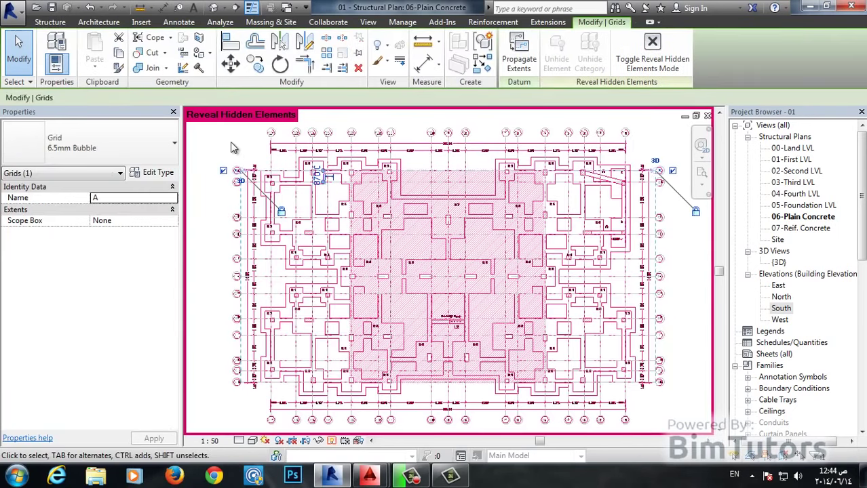
key(Escape)
click(532, 197)
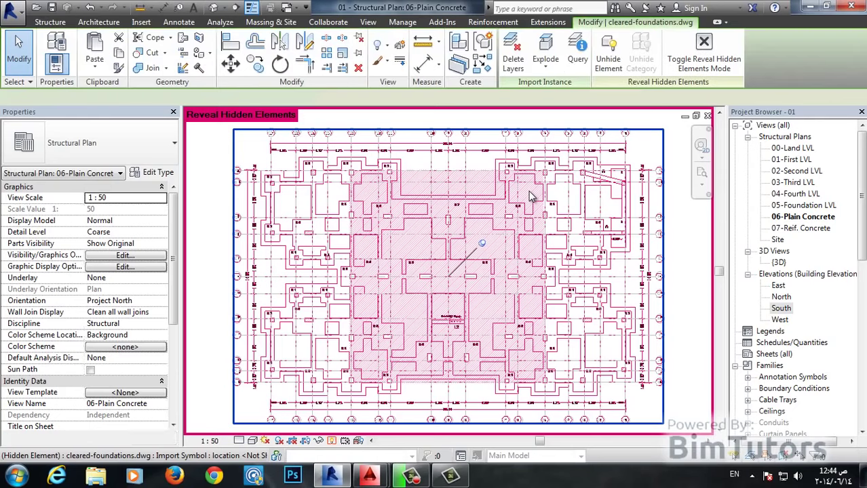
click(608, 61)
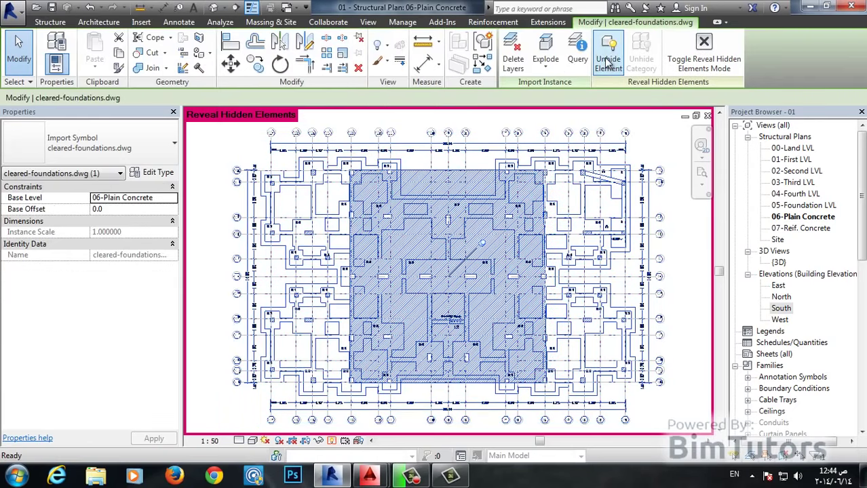
click(717, 49)
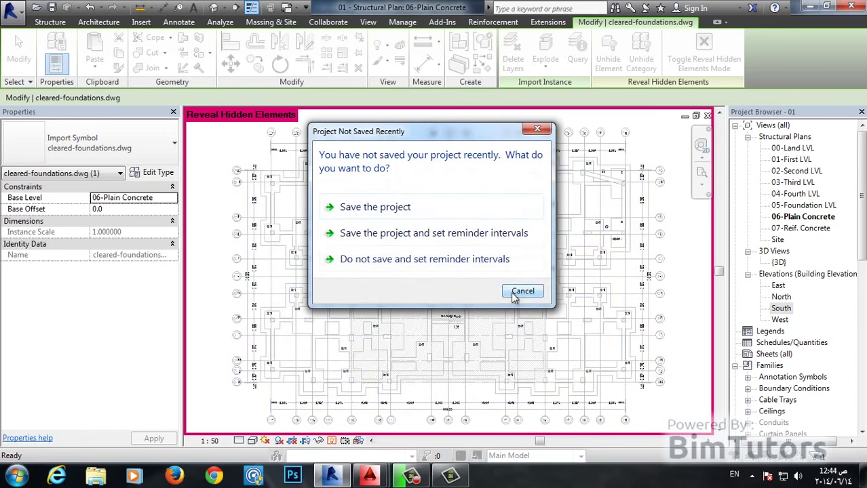
click(429, 206)
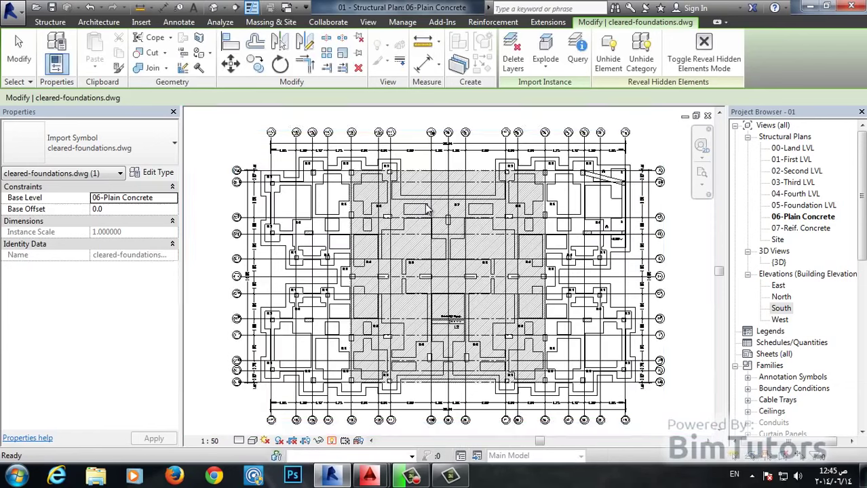
key(Escape)
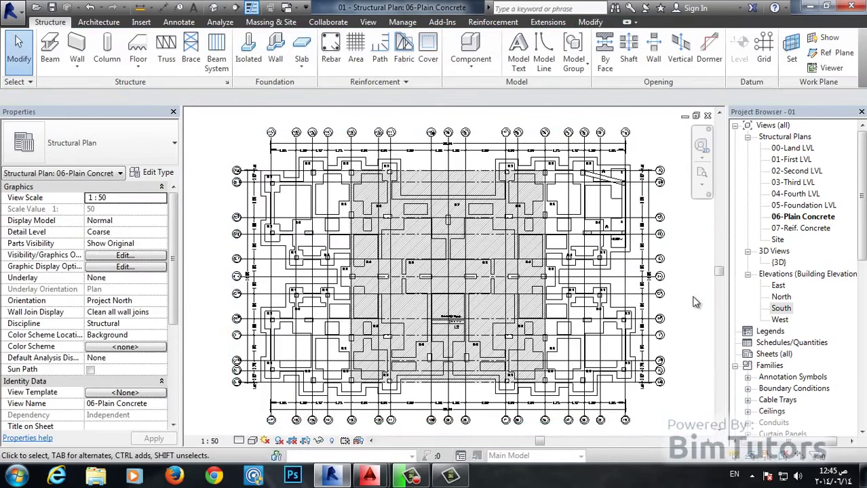
scroll(536, 346, up, 3)
scroll(523, 333, up, 2)
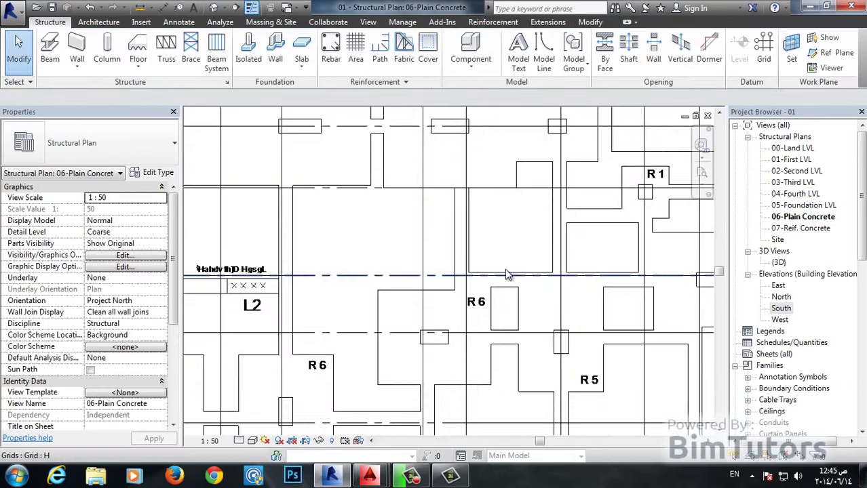
scroll(536, 246, up, 2)
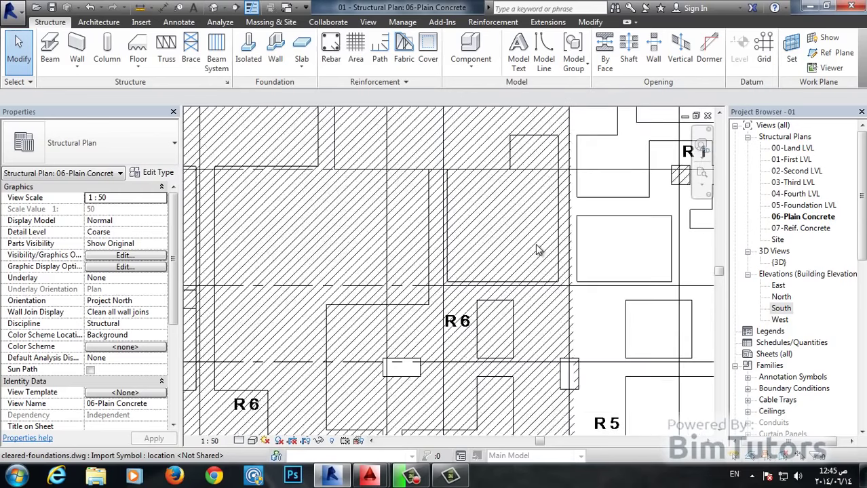
scroll(534, 243, down, 3)
scroll(588, 258, up, 1)
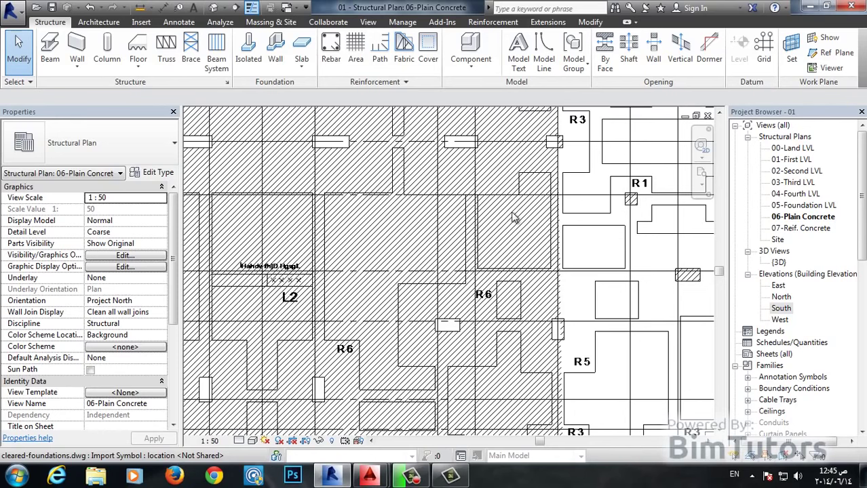
scroll(543, 236, down, 2)
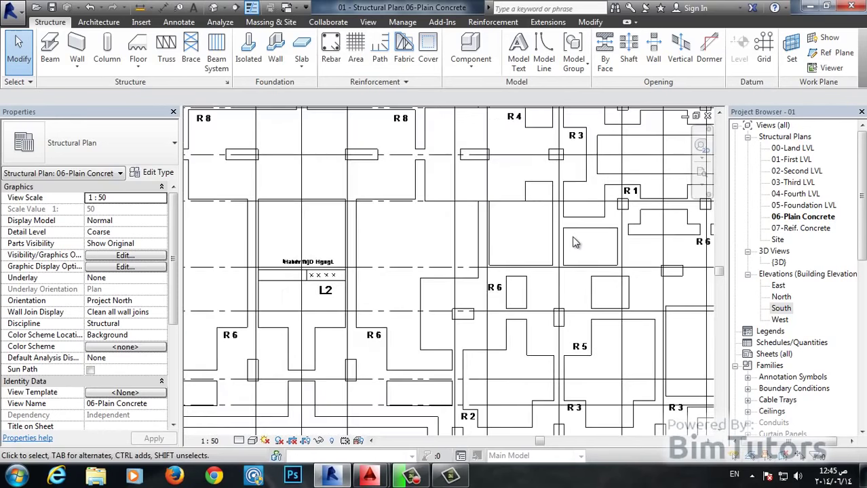
scroll(576, 244, down, 2)
scroll(601, 257, up, 2)
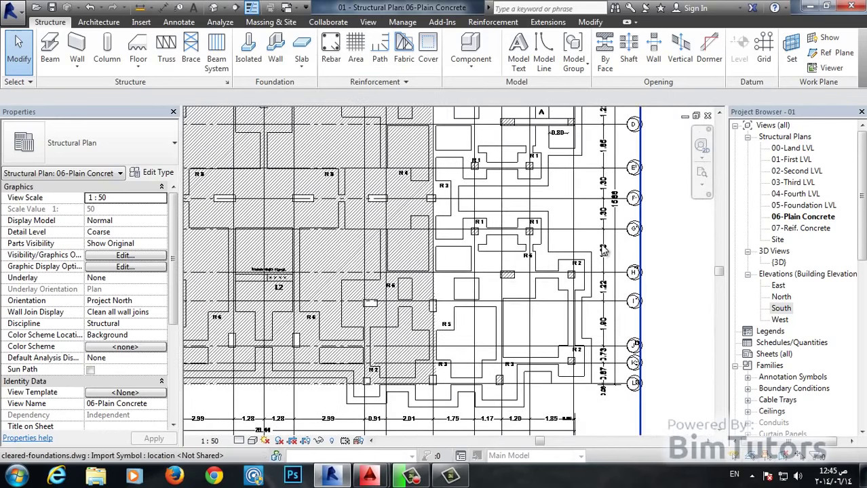
scroll(601, 256, up, 2)
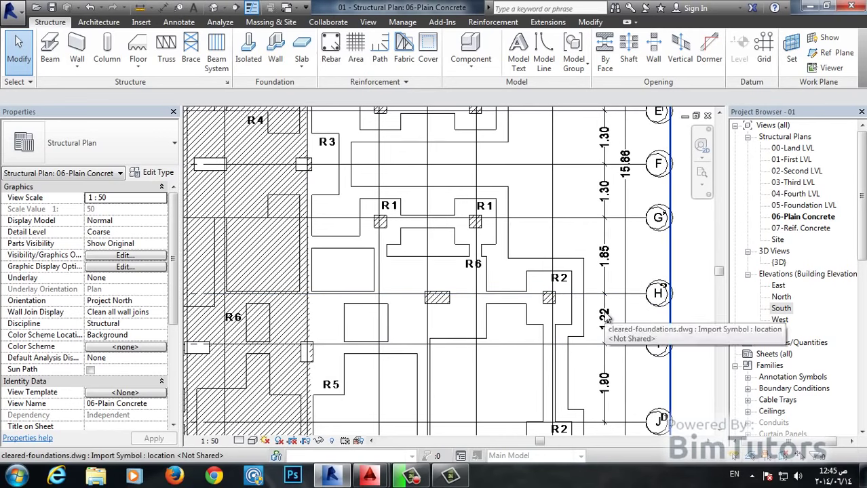
scroll(601, 302, up, 2)
scroll(590, 261, down, 1)
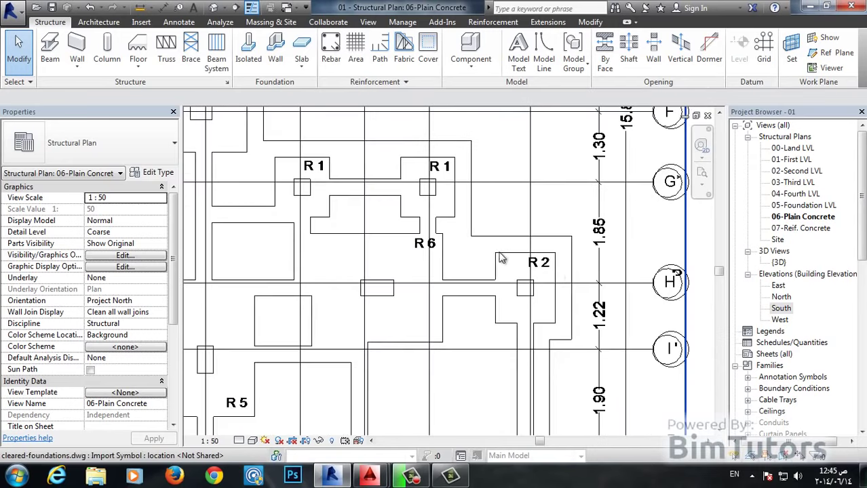
scroll(604, 280, down, 1)
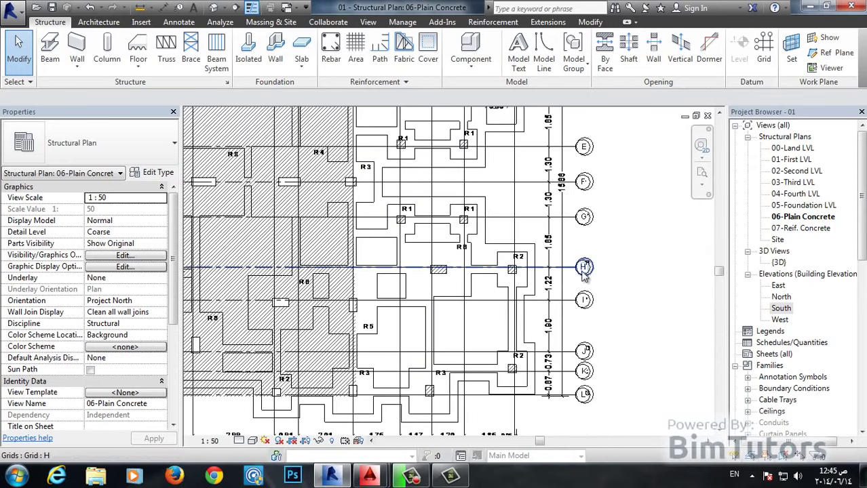
scroll(445, 212, up, 2)
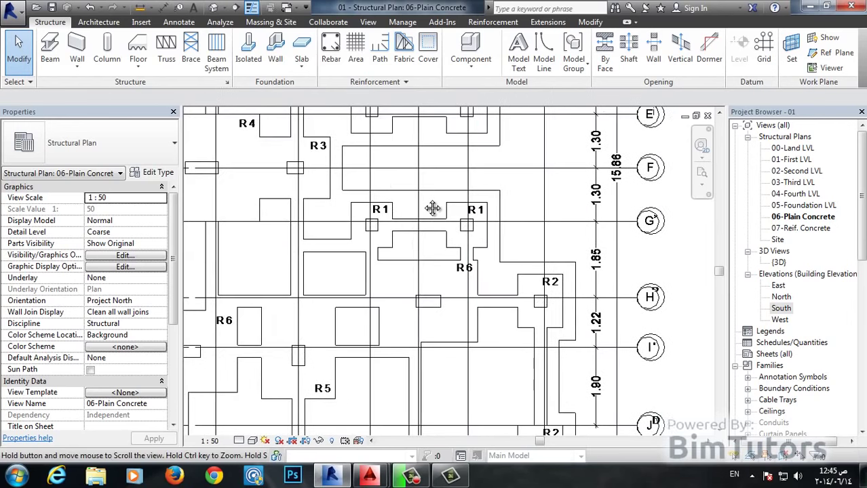
middle_drag(442, 208, 427, 209)
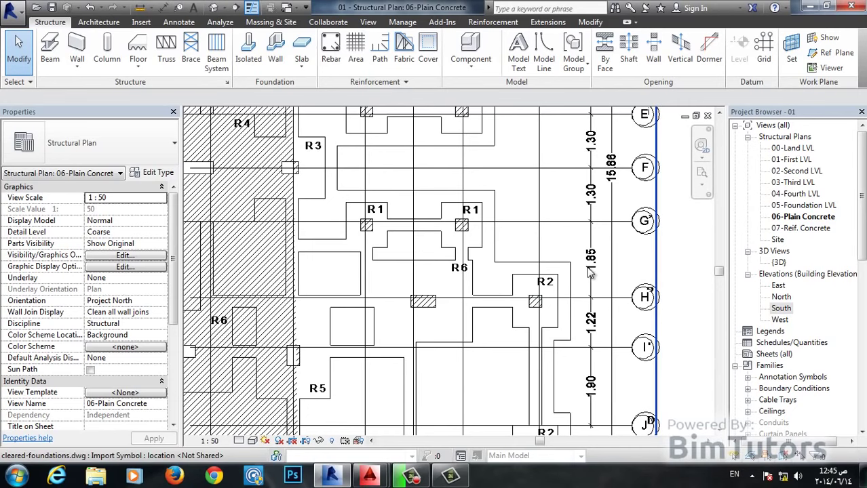
scroll(582, 266, down, 3)
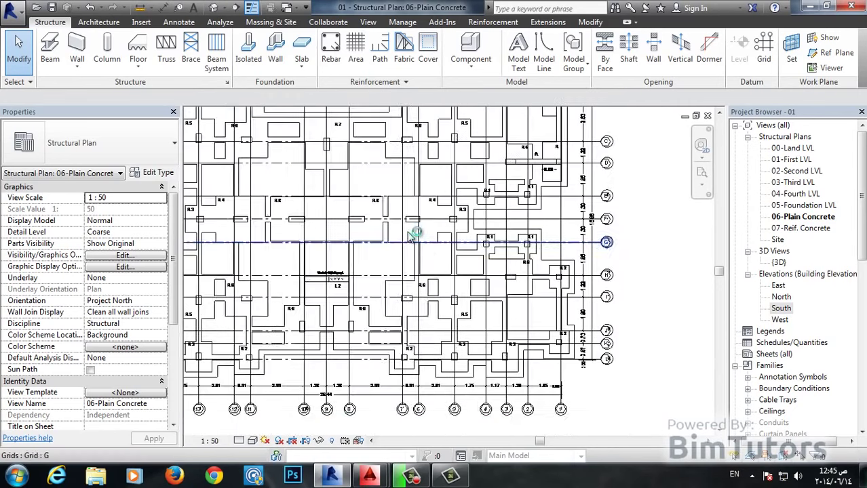
Select the imported cleared-foundations.dwg and show its Partial Explode and Full Explode options
click(468, 235)
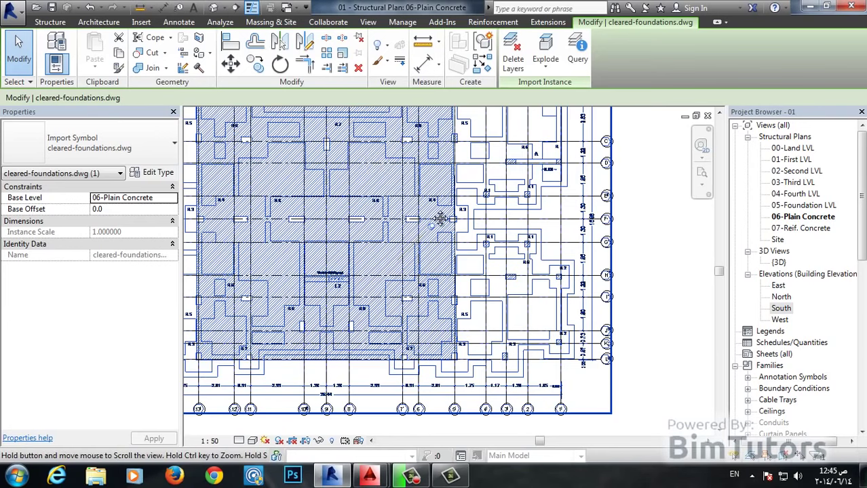
middle_drag(440, 219, 442, 217)
middle_drag(363, 324, 366, 248)
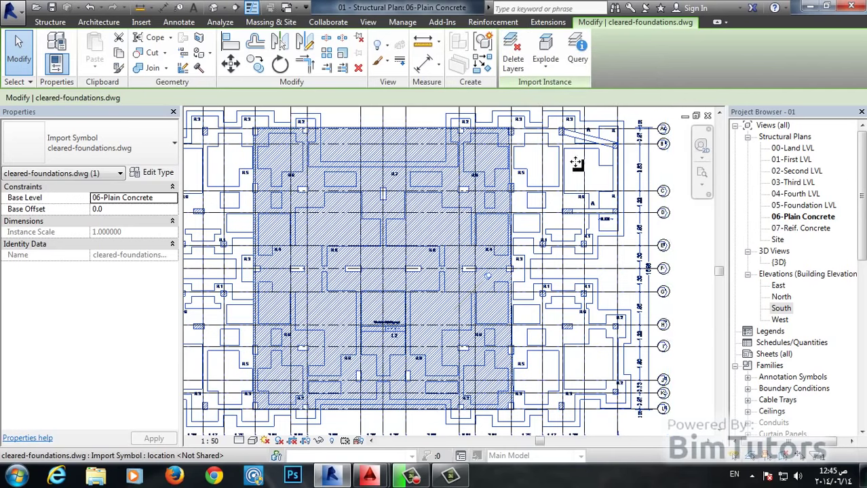
click(556, 71)
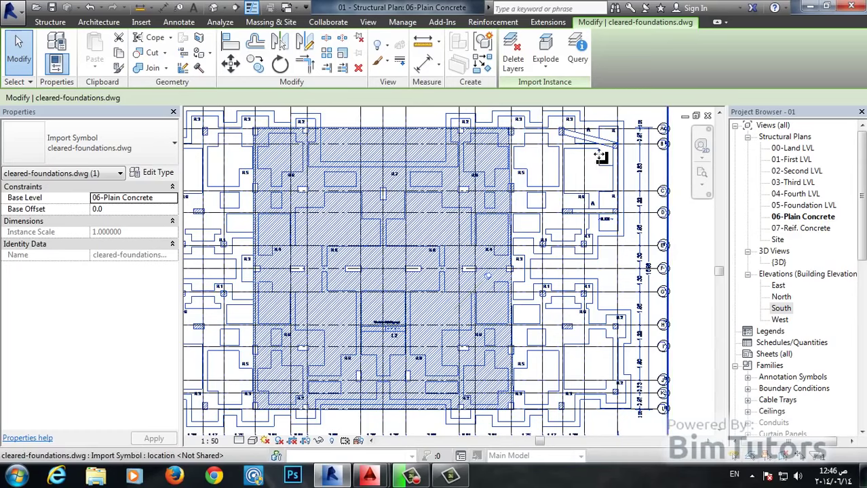
Query the import's 2.63 dimension text, revealing it as Text on layer TEXT
scroll(603, 153, up, 3)
click(580, 54)
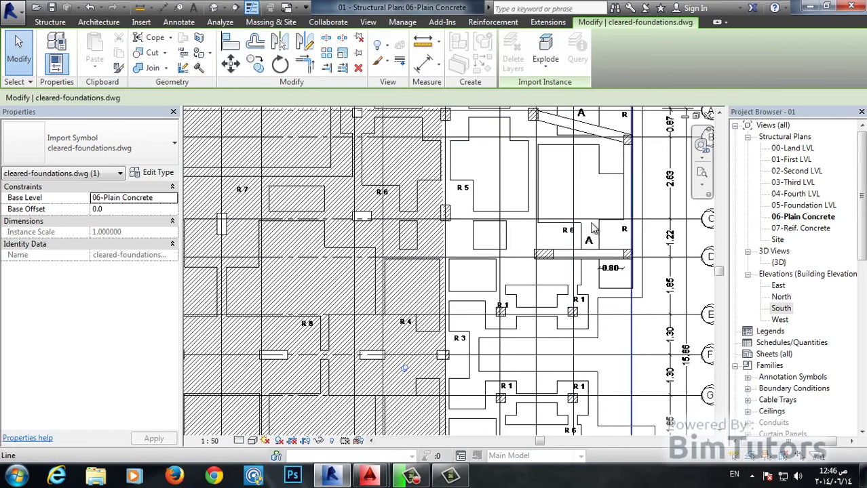
middle_drag(594, 201, 474, 209)
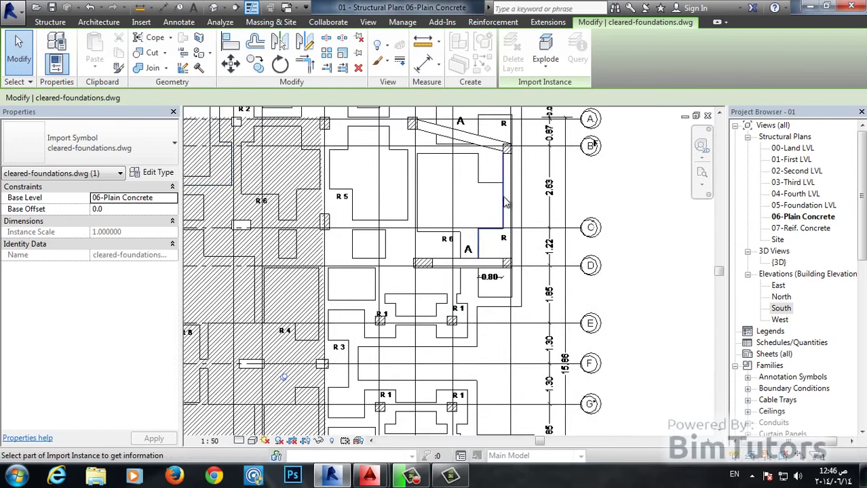
scroll(512, 191, up, 3)
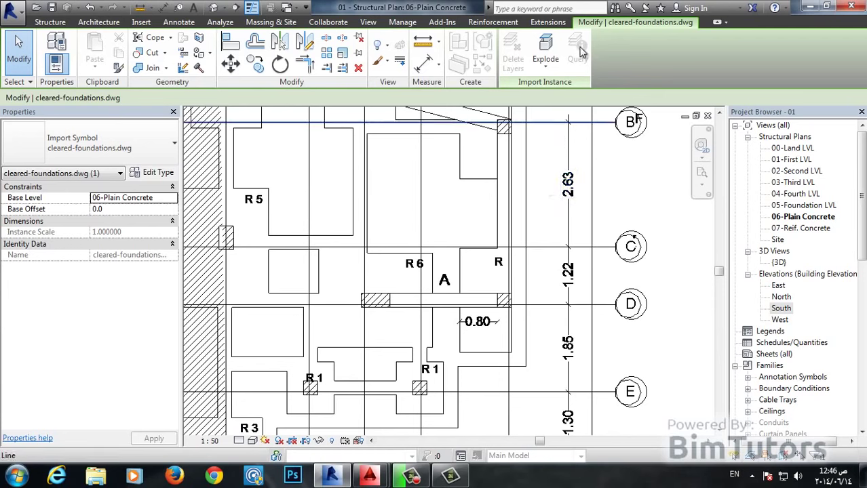
click(568, 192)
Hide the import's TEXT layer in this view and zoom out to confirm the dimensions vanished
drag(480, 176, 412, 152)
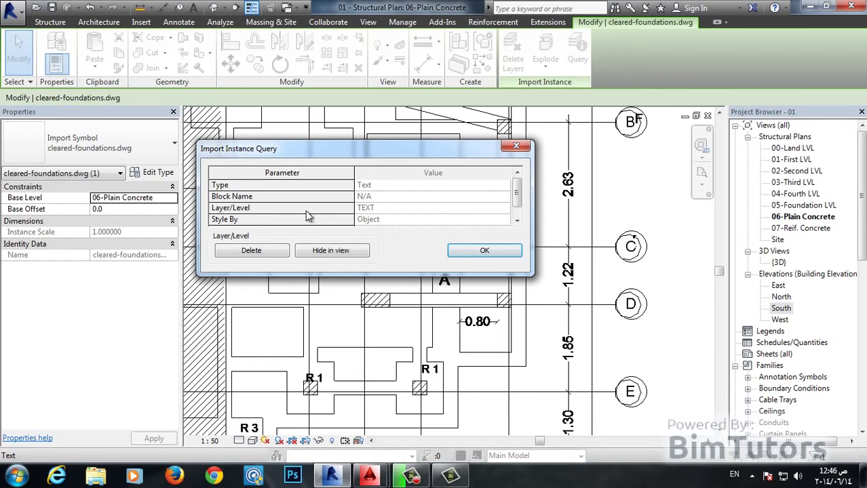
click(360, 209)
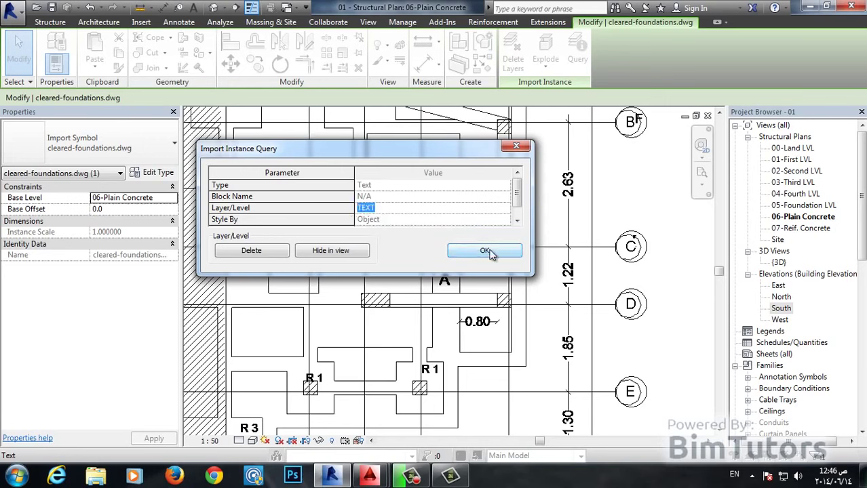
click(334, 250)
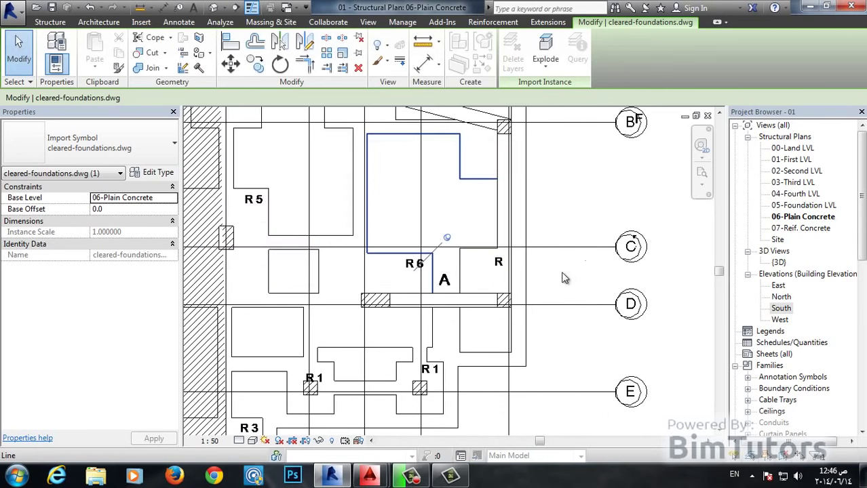
scroll(564, 190, down, 3)
mouse_move(564, 191)
middle_down()
mouse_move(619, 200)
mouse_move(624, 135)
middle_up()
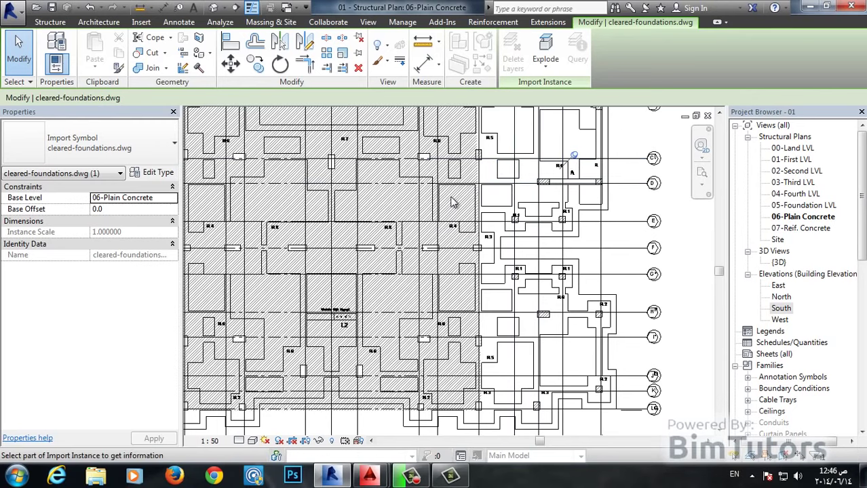
scroll(401, 241, down, 5)
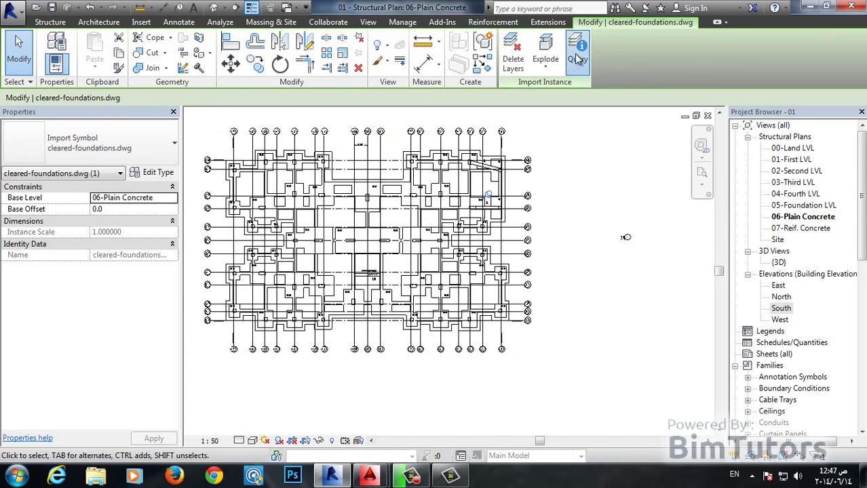
scroll(458, 182, up, 3)
scroll(509, 207, up, 2)
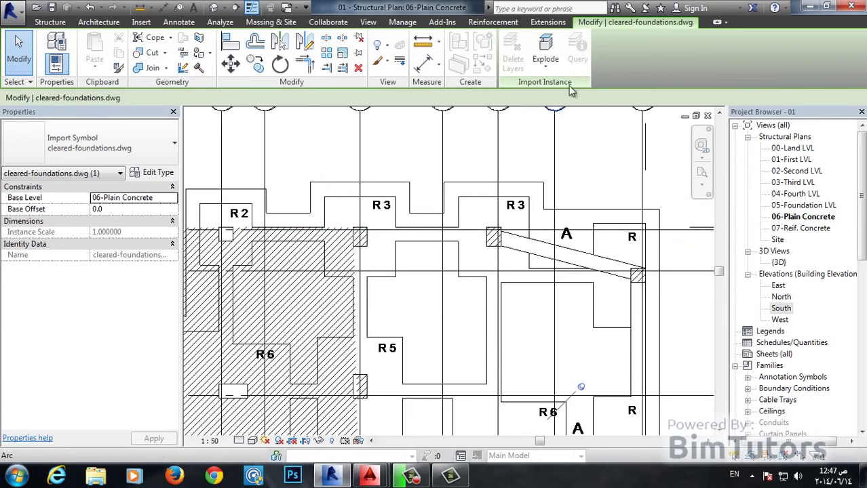
click(567, 236)
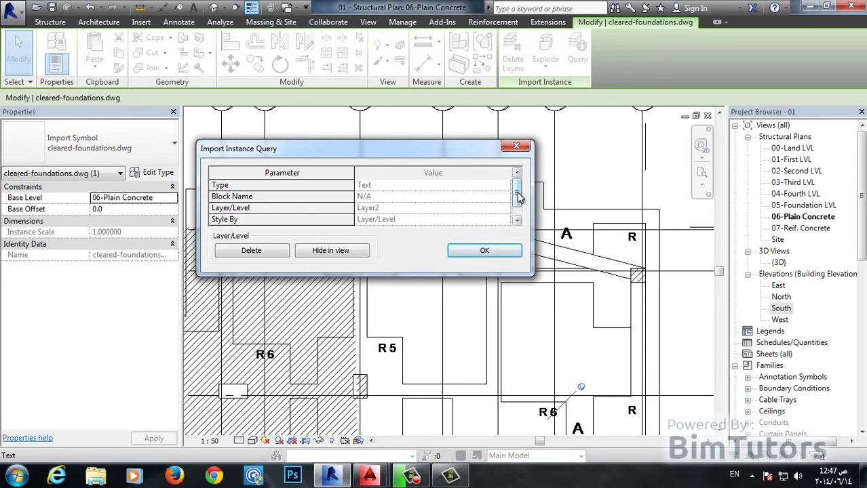
mouse_move(517, 198)
mouse_down()
mouse_move(519, 211)
mouse_move(518, 192)
mouse_up()
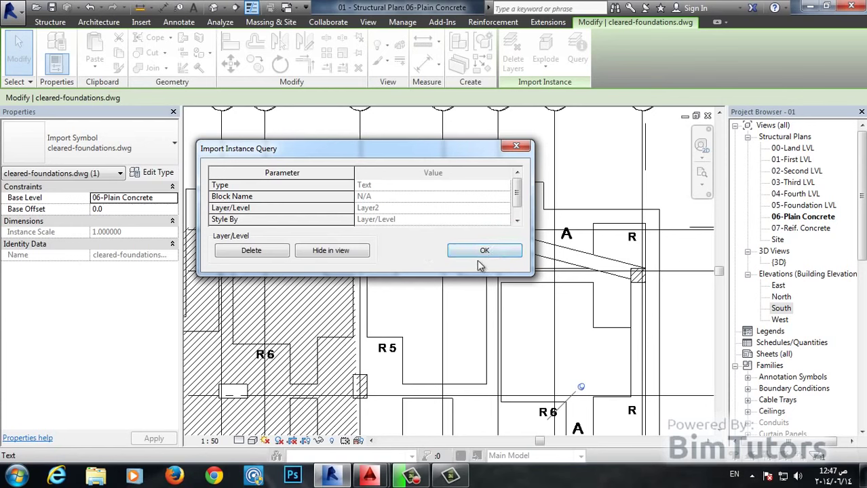
drag(520, 195, 520, 202)
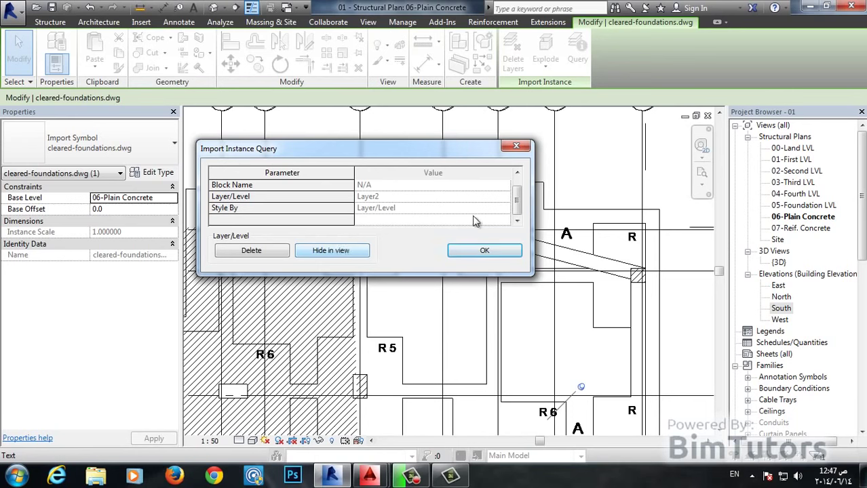
drag(518, 200, 518, 192)
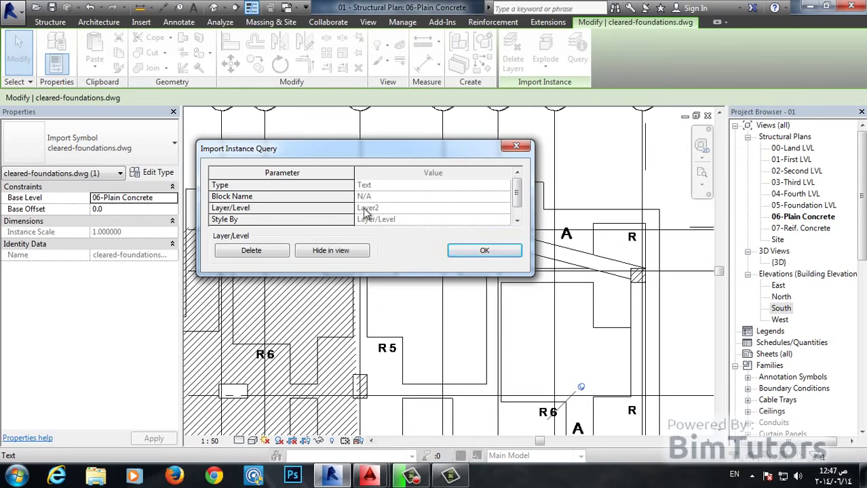
click(479, 251)
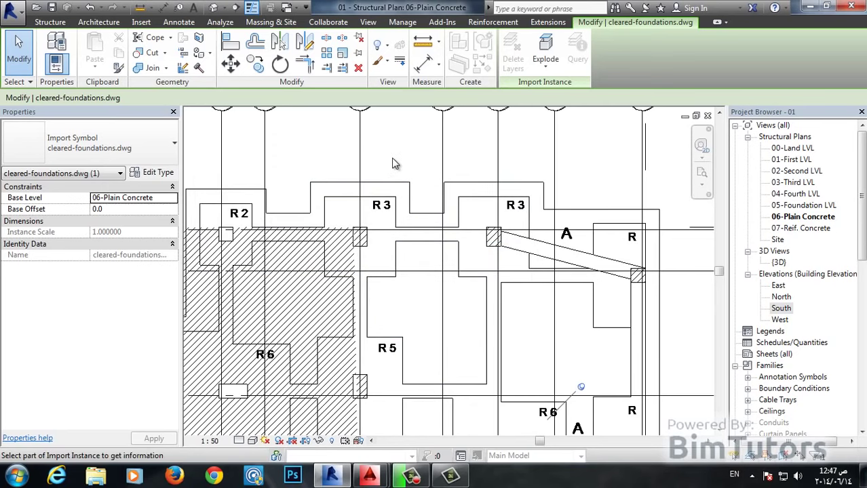
click(19, 51)
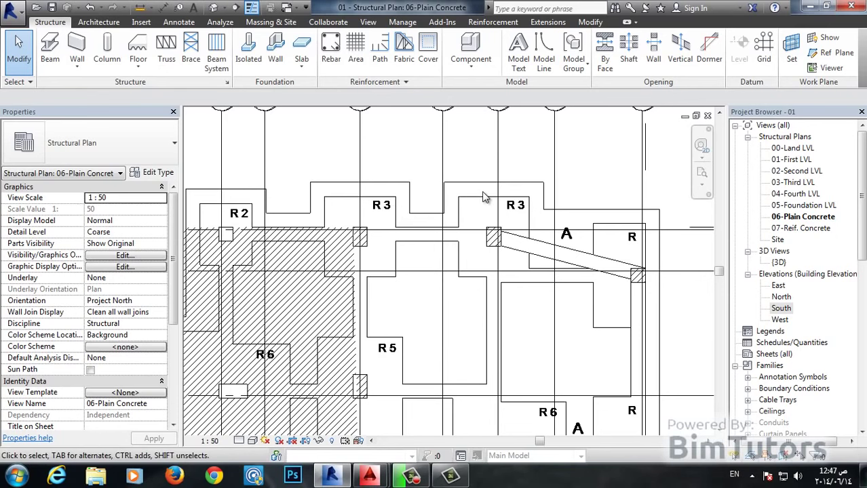
Open Visibility/Graphic Overrides with VG and widen the Visibility column
key(v)
key(g)
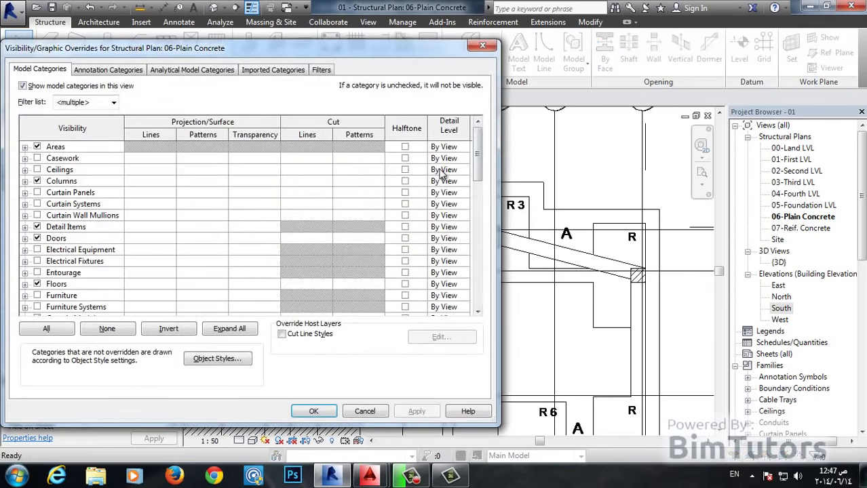
drag(239, 50, 401, 46)
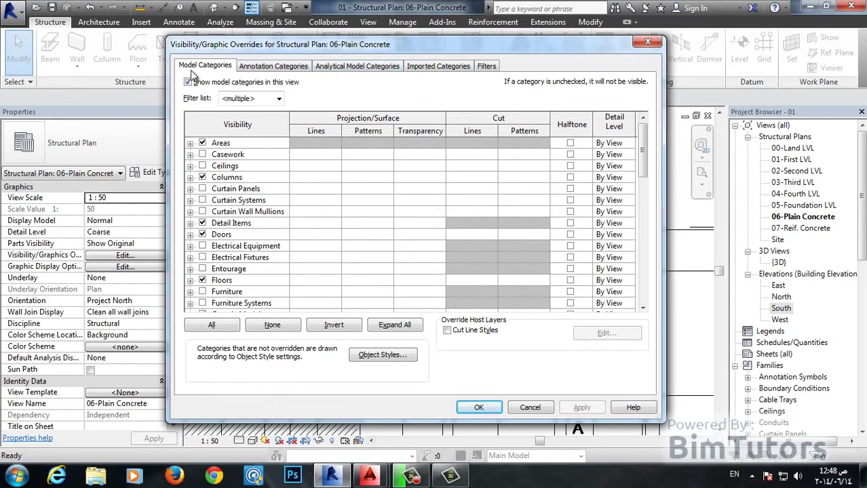
drag(643, 139, 644, 266)
drag(292, 122, 336, 122)
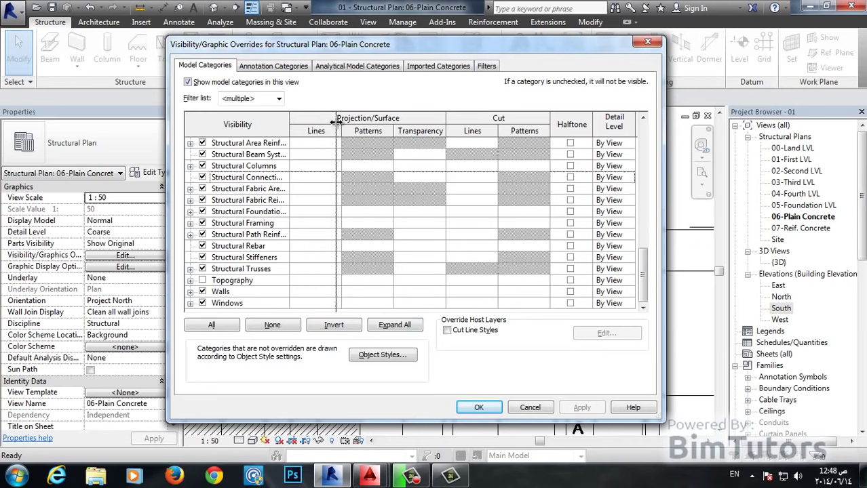
click(258, 224)
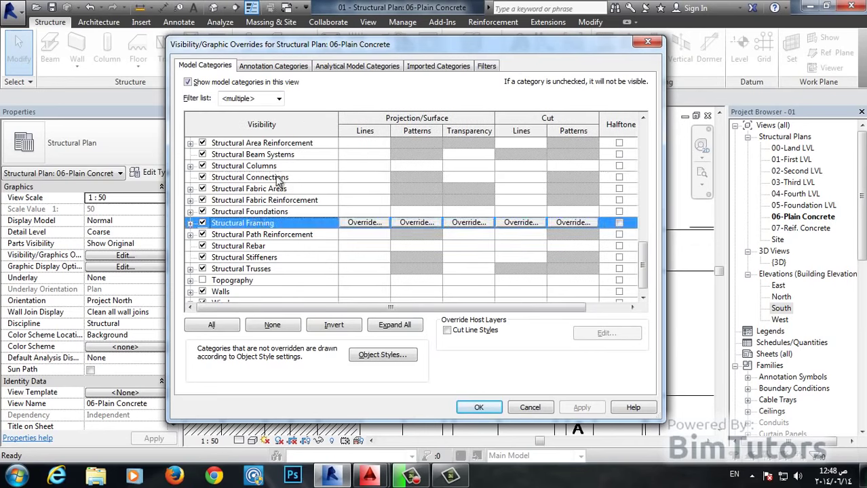
Browse Model Categories rows such as Structural Columns, Rooms and Plumbing Fixtures
click(276, 179)
click(261, 168)
click(265, 155)
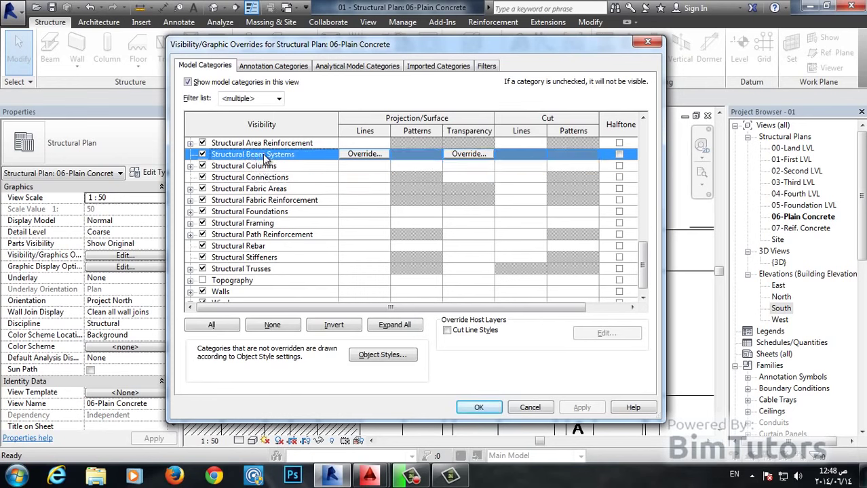
scroll(309, 220, up, 2)
scroll(298, 197, up, 2)
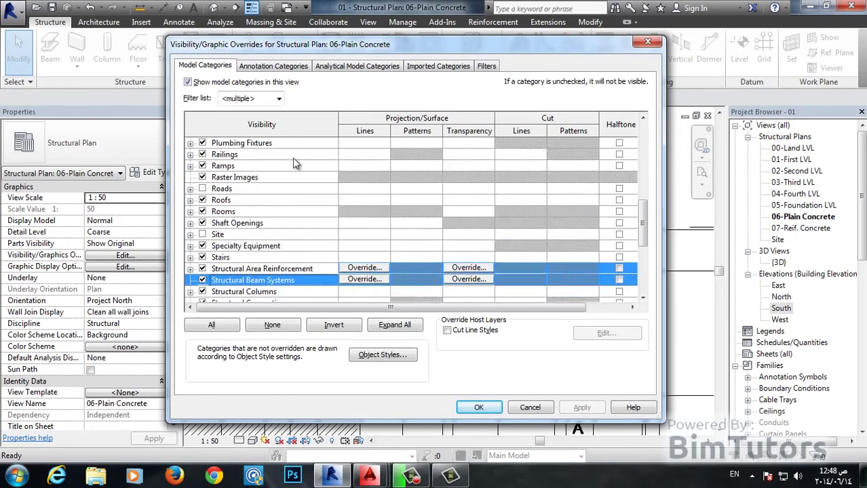
scroll(272, 203, up, 1)
click(239, 260)
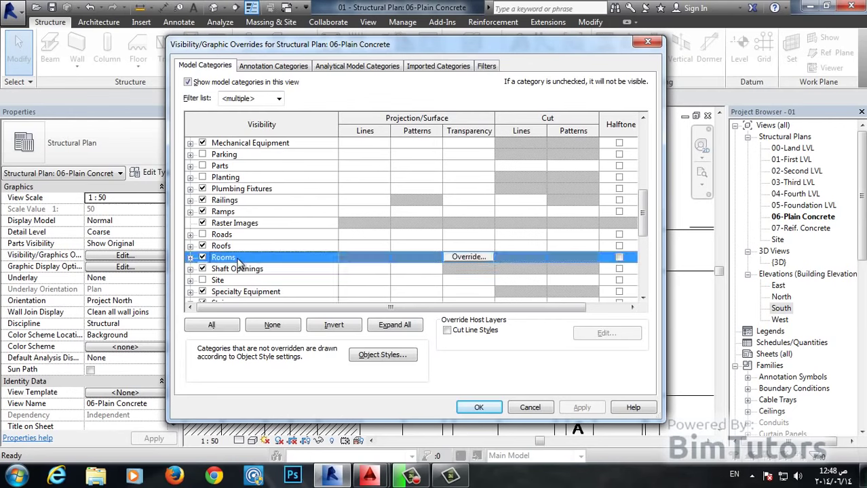
scroll(257, 224, up, 1)
scroll(257, 211, up, 1)
click(242, 212)
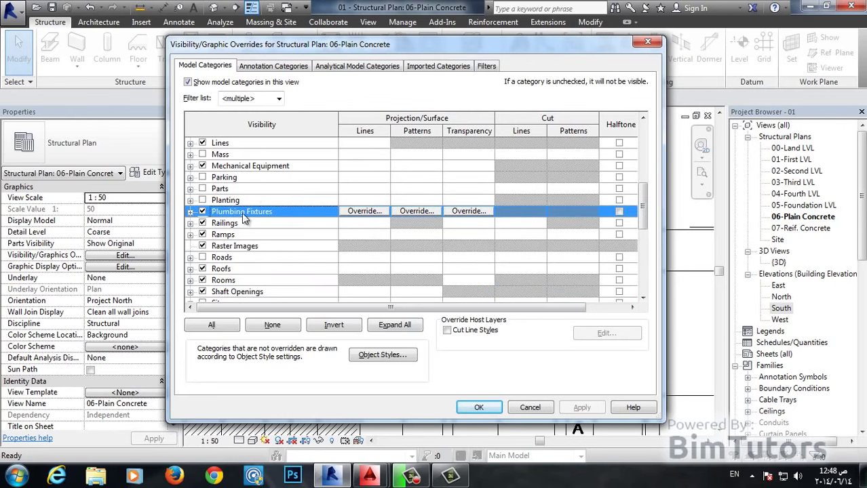
scroll(261, 180, up, 1)
scroll(261, 179, up, 1)
scroll(258, 175, up, 1)
scroll(257, 174, up, 1)
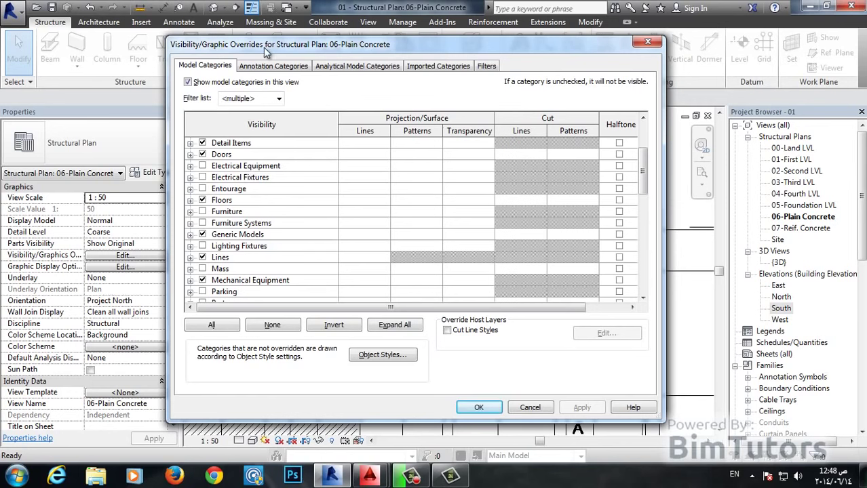
Review the Annotation, Analytical Model and Imported Categories tabs
click(282, 67)
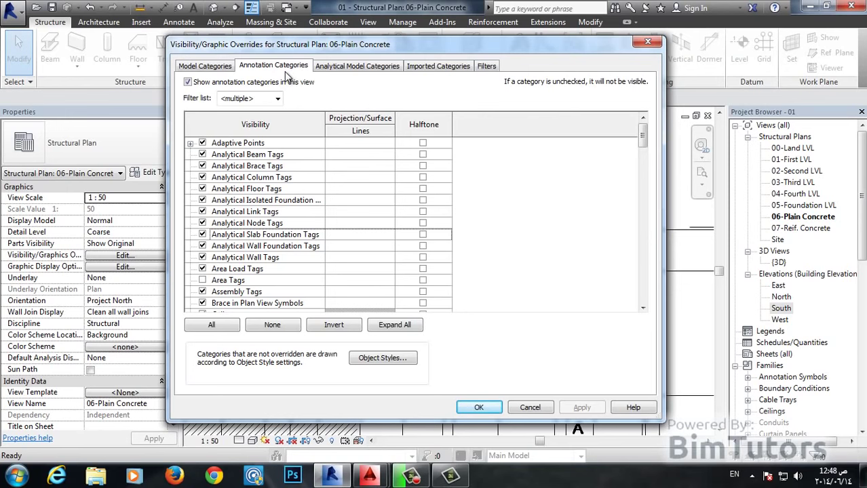
click(337, 72)
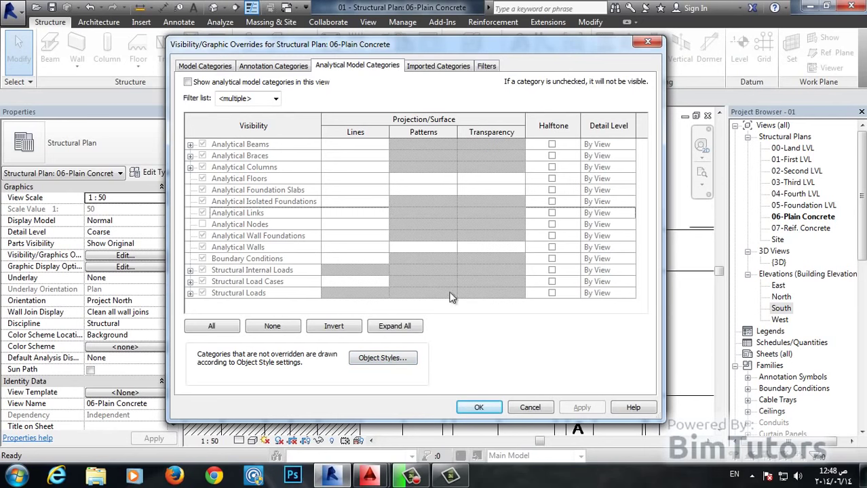
click(433, 68)
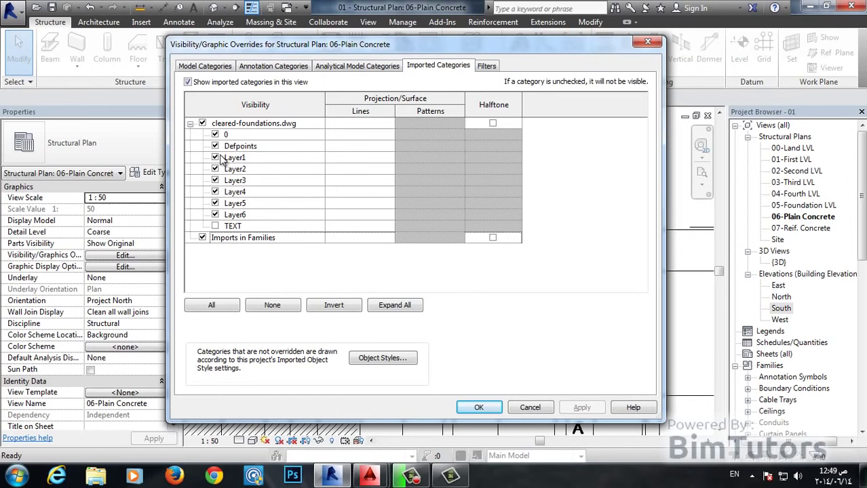
Inspect the cleared-foundations.dwg layers 0, Defpoints and Layer1 to Layer3
click(296, 128)
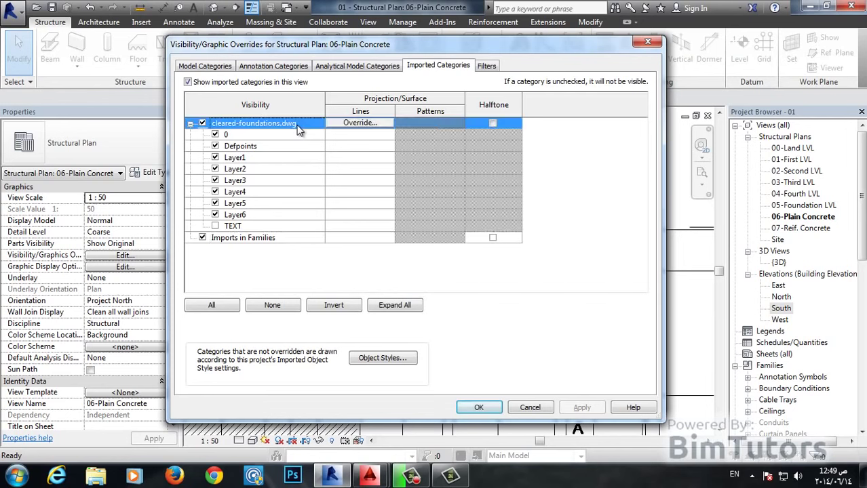
click(234, 136)
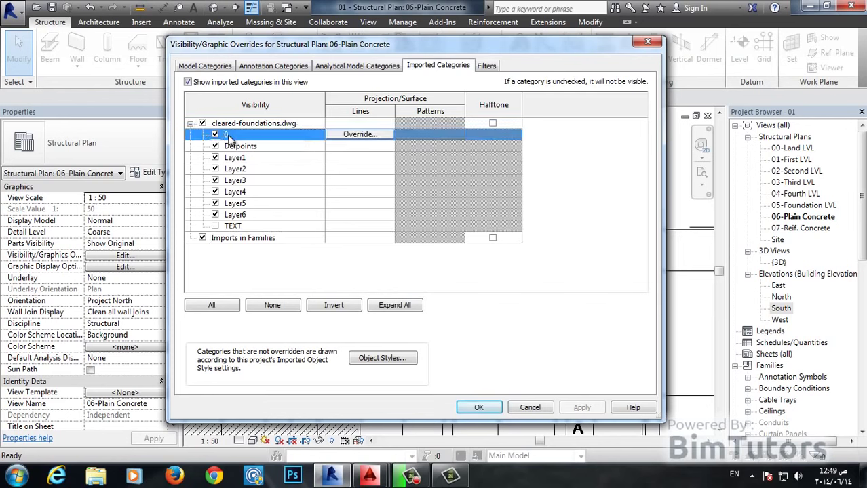
click(243, 148)
click(250, 160)
click(254, 170)
click(272, 182)
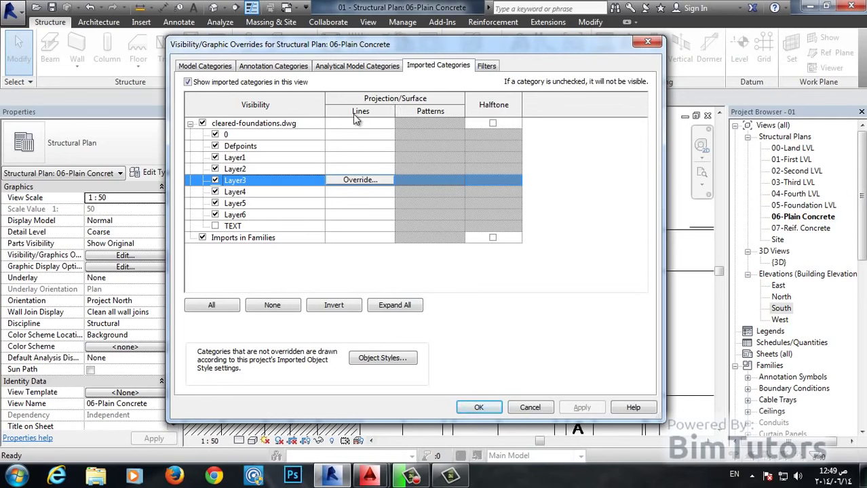
click(380, 134)
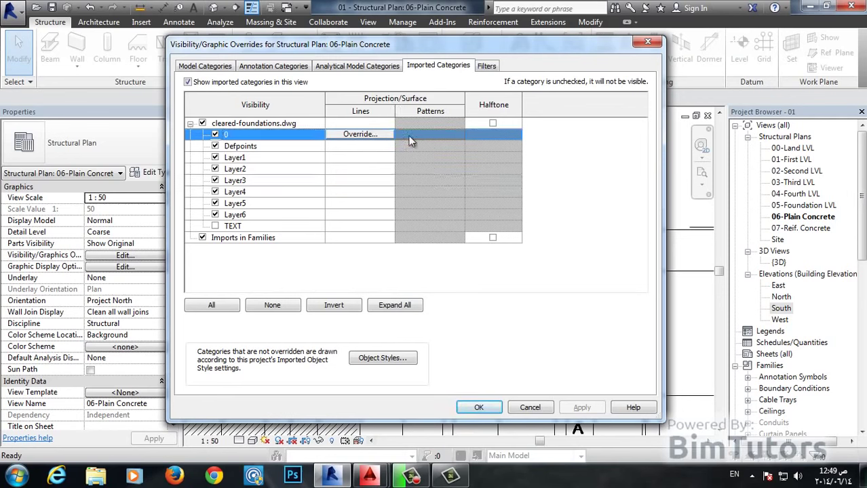
click(368, 125)
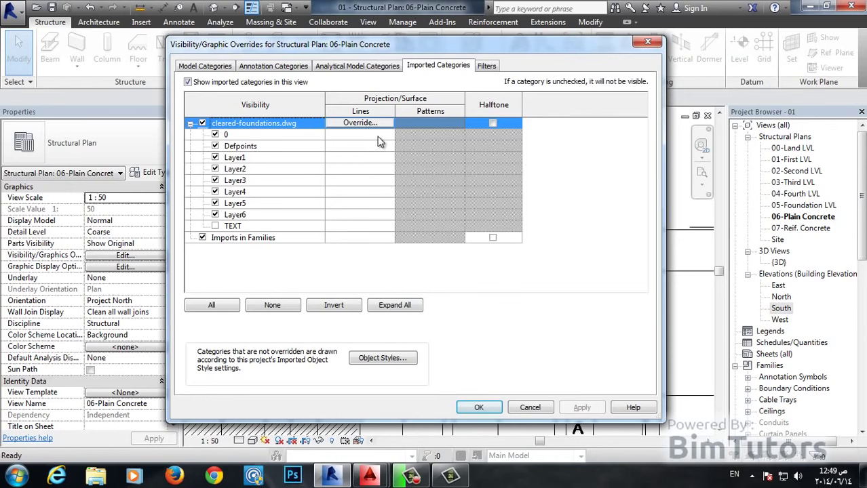
click(364, 148)
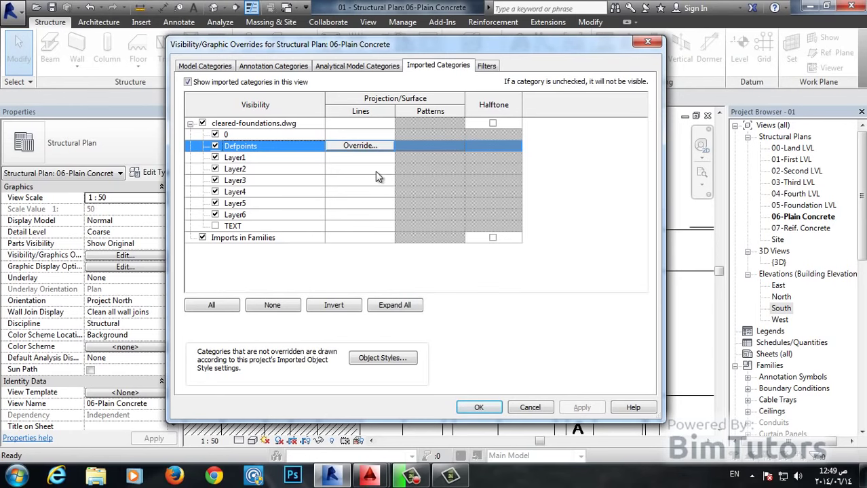
drag(496, 50, 309, 30)
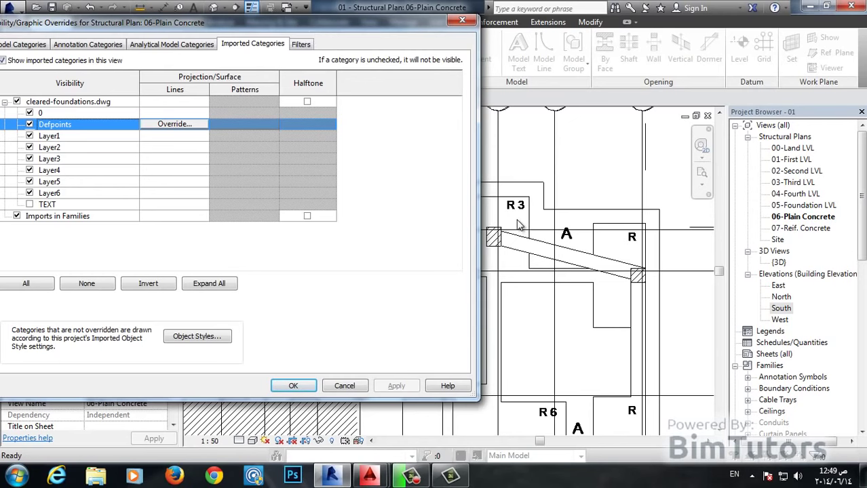
drag(329, 27, 469, 35)
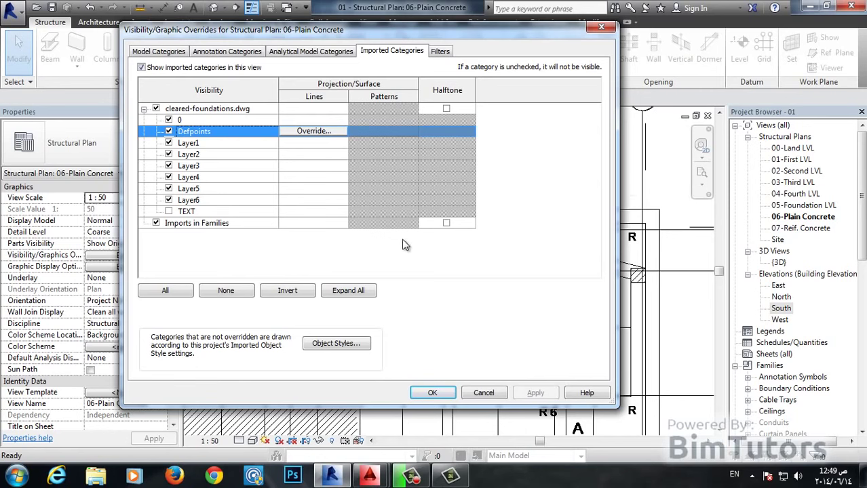
Show the TEXT layer with Apply, then turn it back off and apply
click(169, 212)
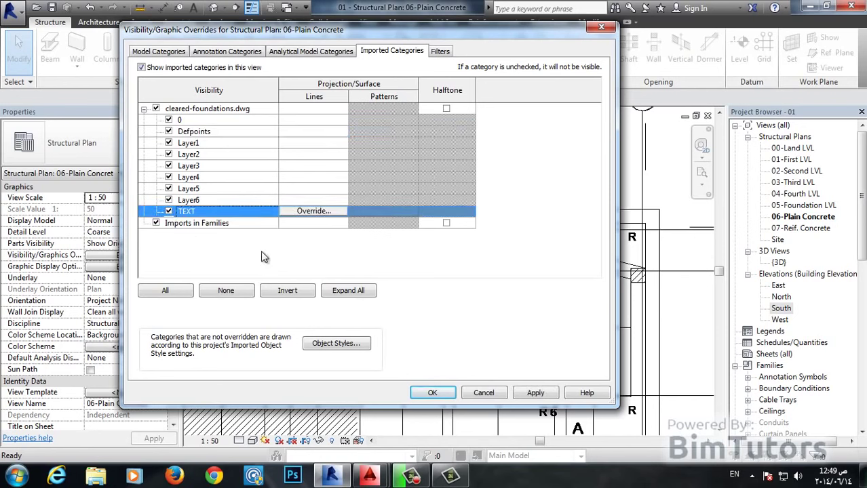
click(539, 394)
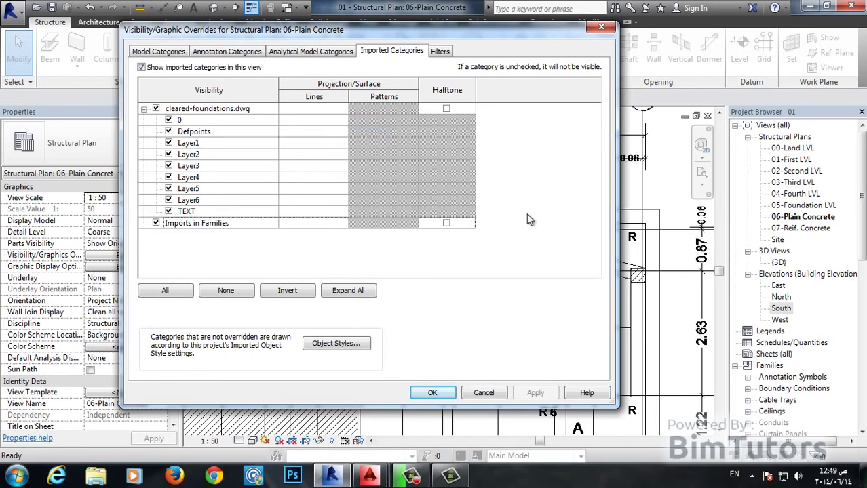
click(169, 212)
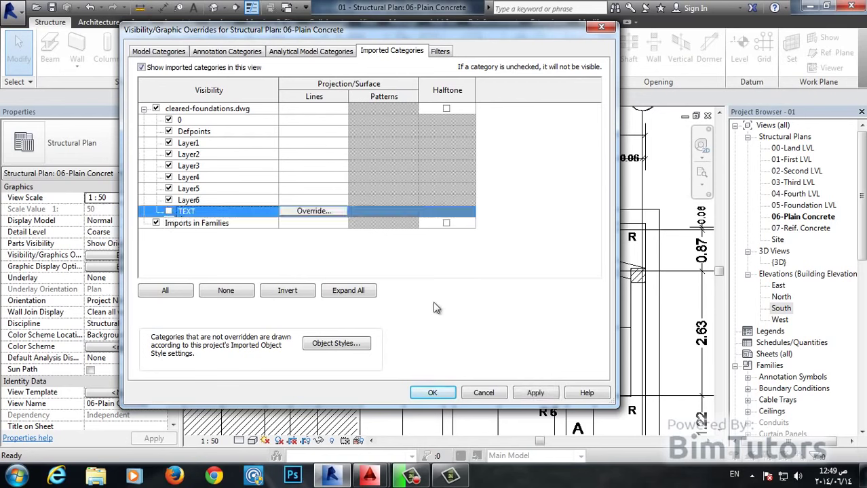
click(536, 394)
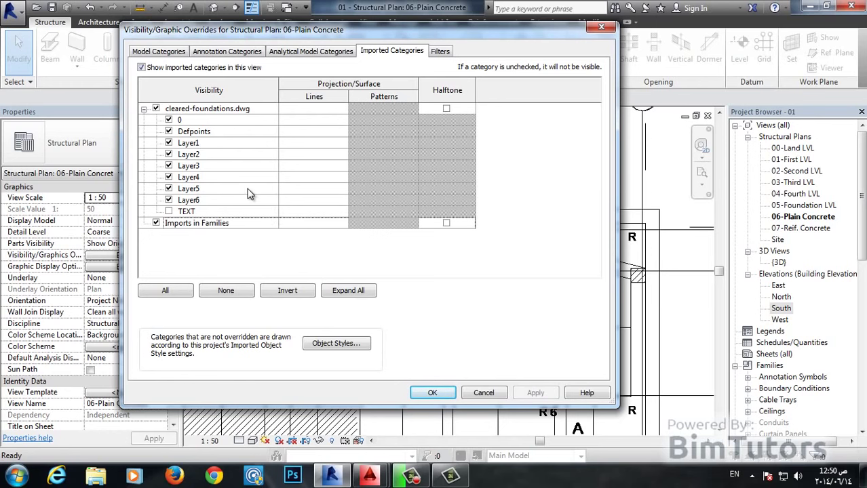
Turn off Layer2 of the import and apply the change
drag(493, 43, 410, 39)
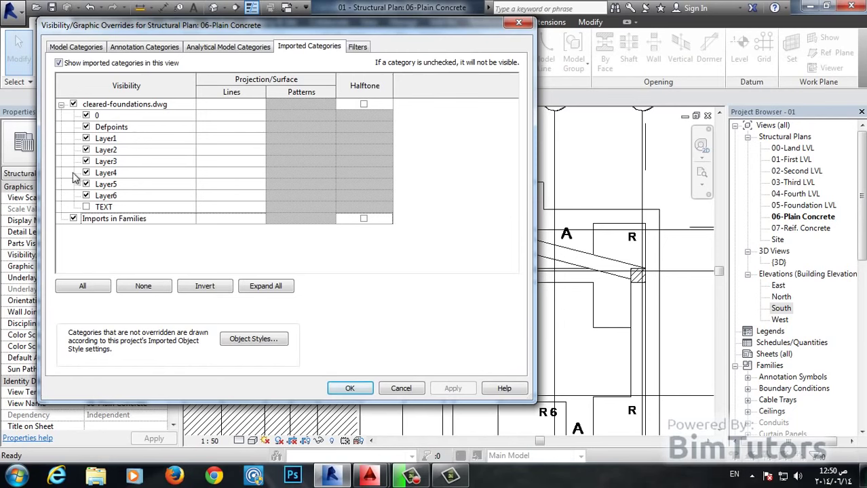
click(86, 150)
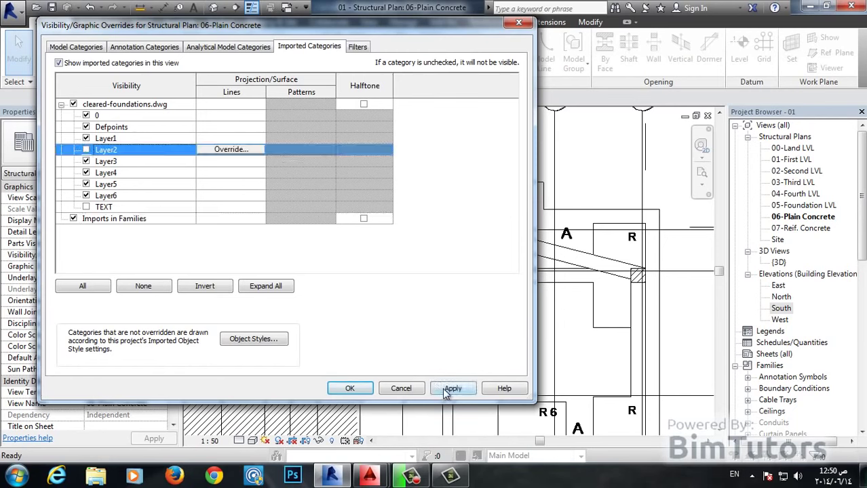
click(448, 389)
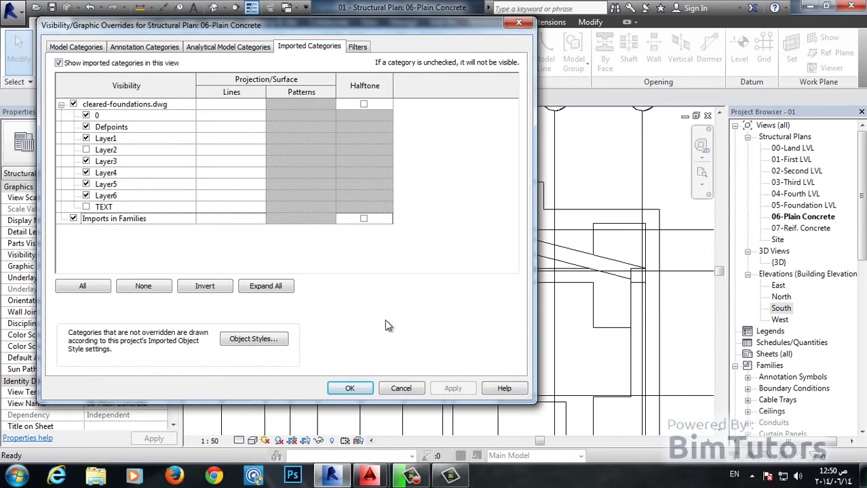
click(350, 389)
scroll(566, 203, down, 2)
scroll(515, 258, down, 2)
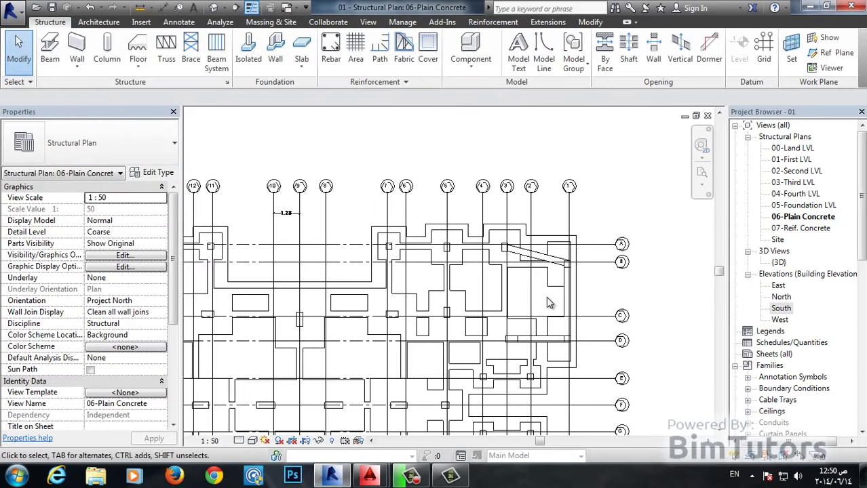
scroll(508, 270, up, 2)
scroll(507, 270, up, 2)
middle_drag(590, 193, 400, 279)
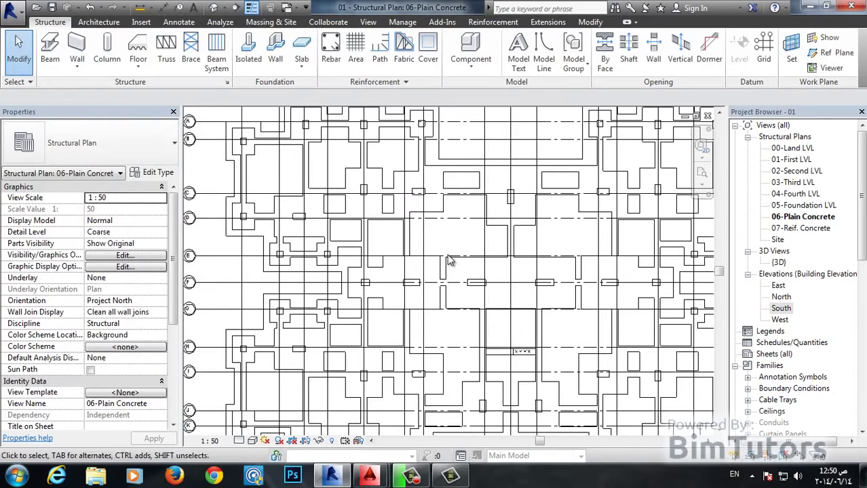
scroll(401, 279, up, 2)
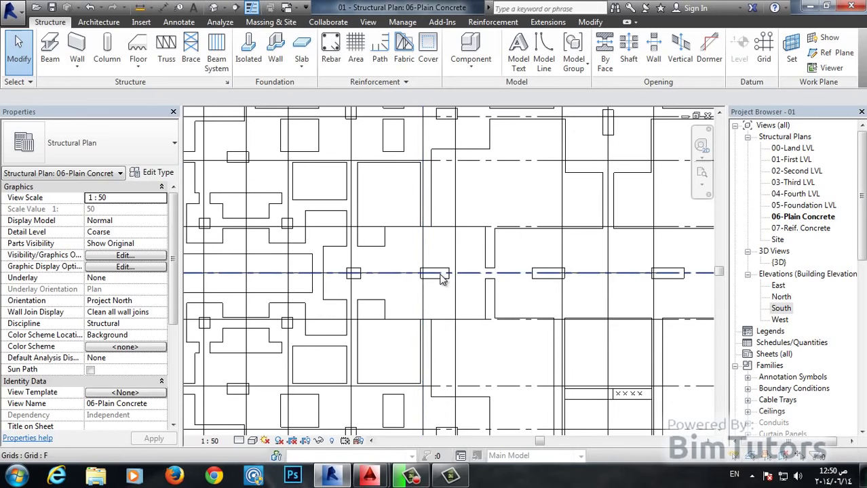
mouse_move(437, 276)
middle_down()
mouse_move(429, 277)
mouse_move(501, 283)
middle_up()
scroll(414, 280, down, 2)
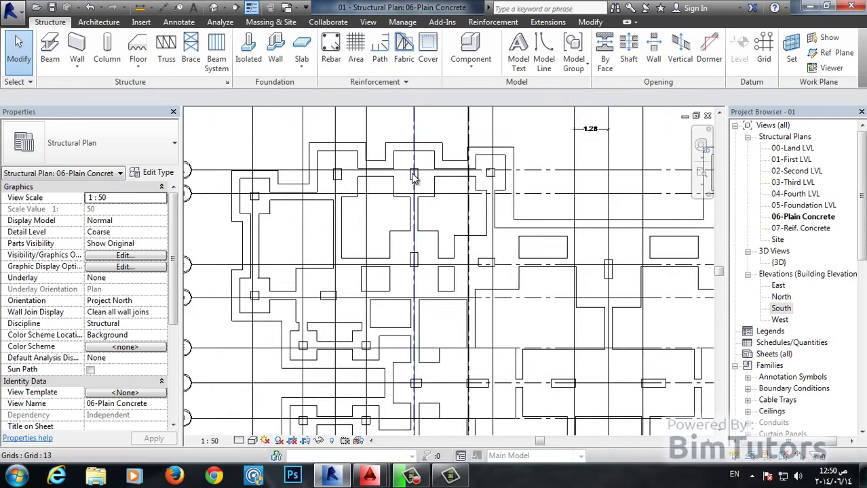
scroll(543, 318, down, 2)
scroll(413, 271, down, 2)
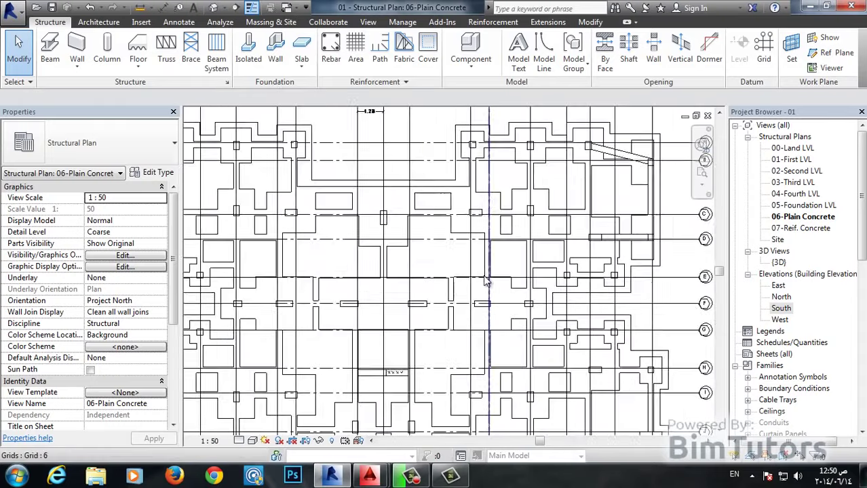
scroll(484, 326, down, 1)
scroll(484, 326, up, 1)
scroll(498, 355, up, 1)
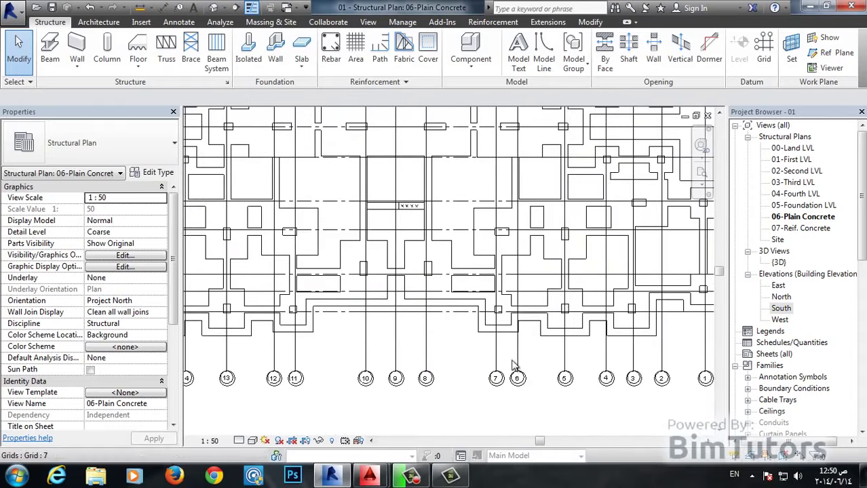
scroll(506, 227, up, 1)
scroll(517, 211, up, 1)
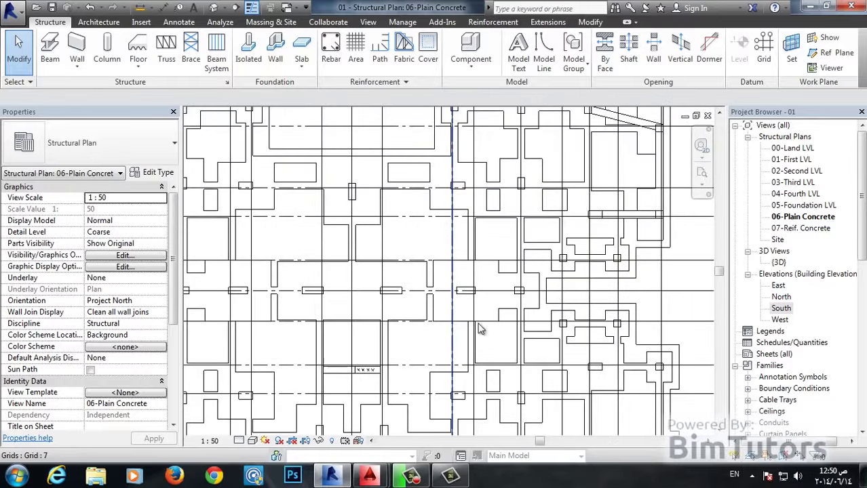
middle_drag(521, 213, 535, 255)
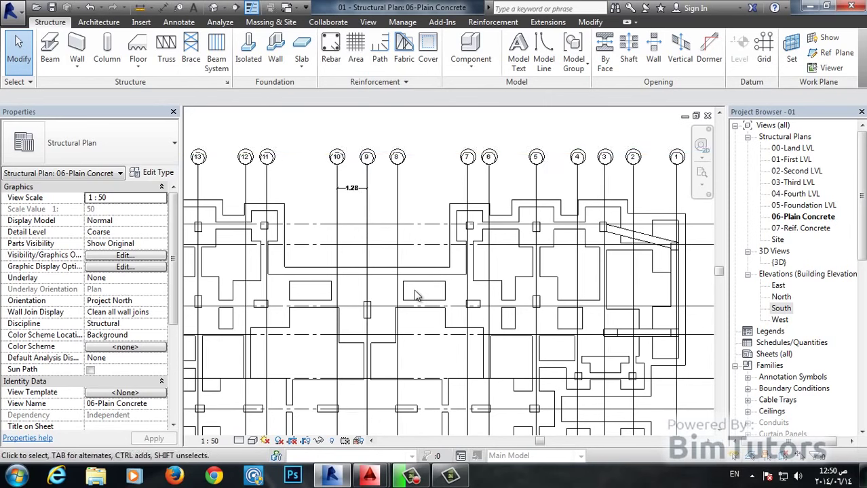
middle_drag(411, 279, 533, 128)
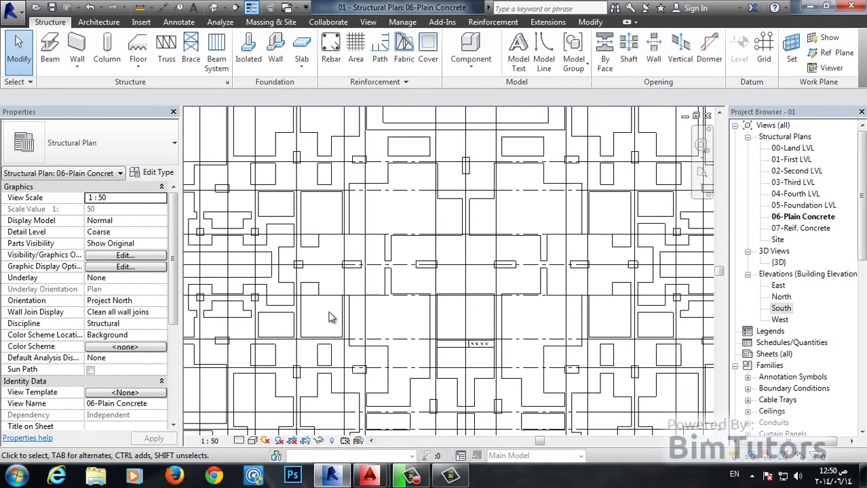
middle_drag(409, 348, 463, 249)
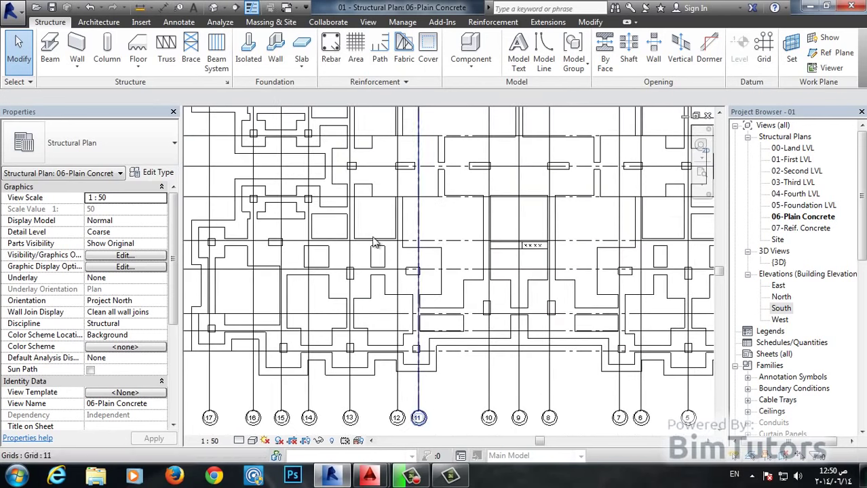
middle_drag(302, 286, 334, 305)
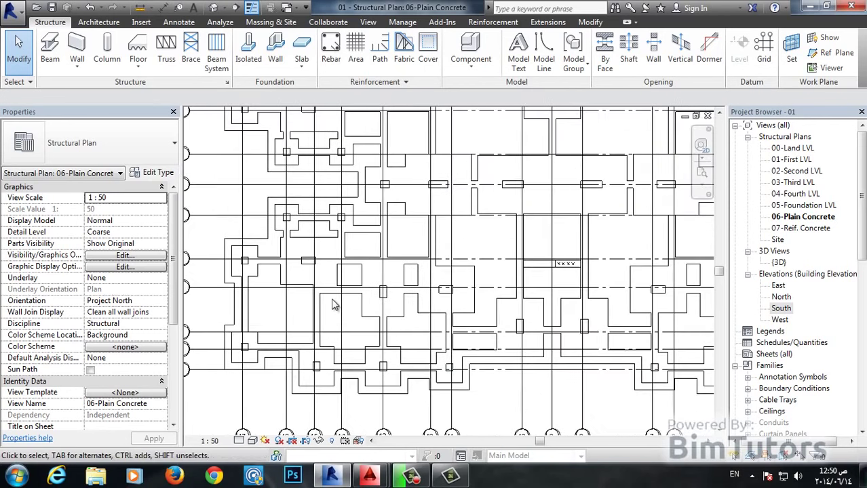
scroll(332, 302, down, 3)
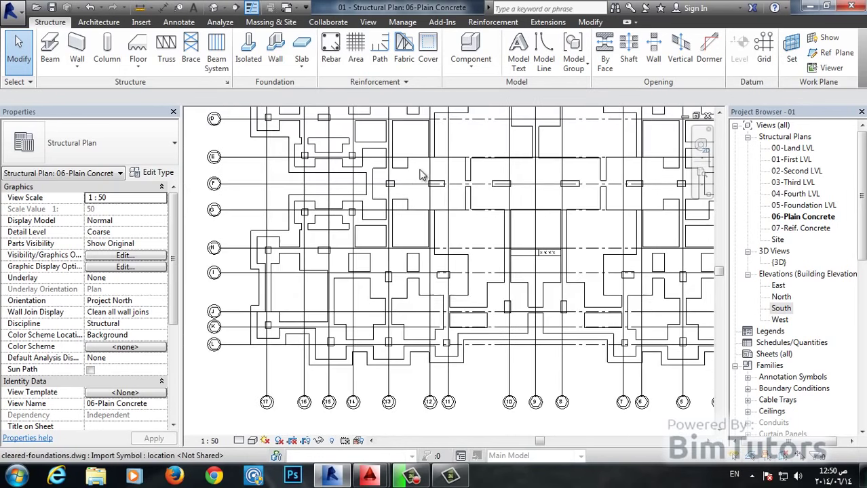
mouse_move(332, 302)
middle_down()
mouse_move(407, 263)
mouse_move(380, 338)
middle_up()
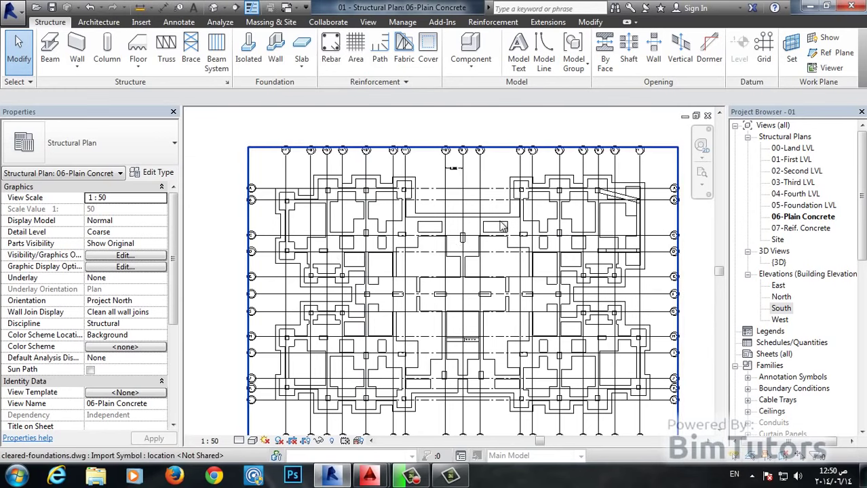
scroll(505, 226, down, 2)
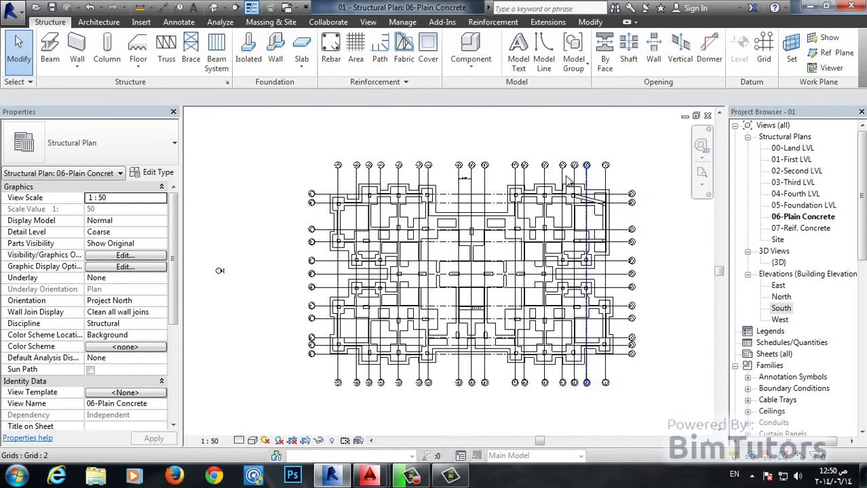
scroll(609, 387, up, 1)
scroll(609, 384, up, 2)
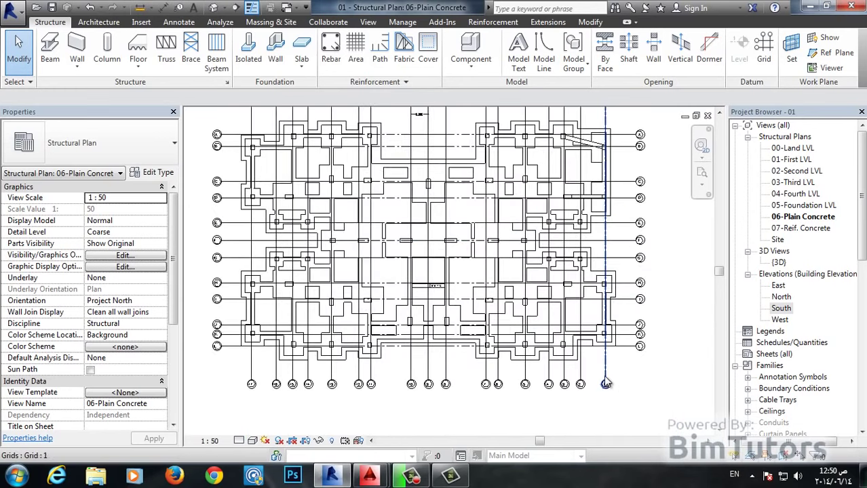
scroll(614, 372, up, 2)
scroll(609, 370, up, 1)
scroll(564, 305, up, 1)
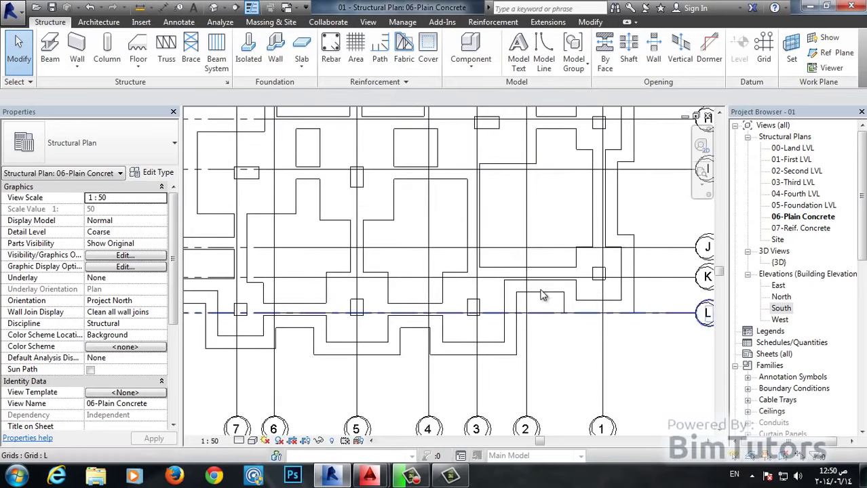
scroll(583, 260, up, 1)
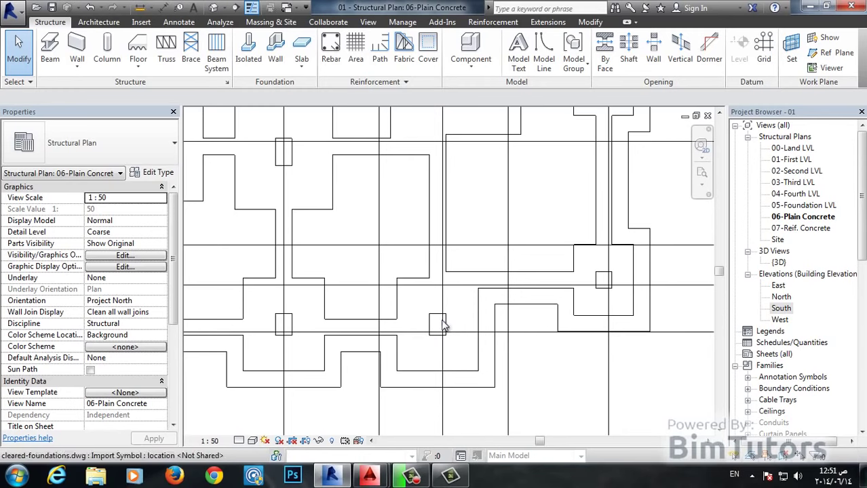
scroll(437, 301, down, 3)
mouse_move(437, 302)
middle_down()
mouse_move(451, 255)
mouse_move(495, 304)
middle_up()
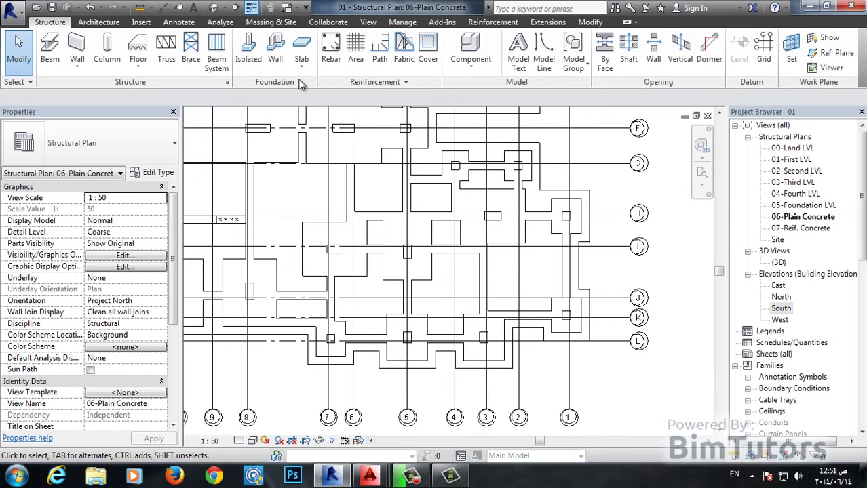
Start a Structural Foundation: Slab sketch and switch its type to 300mm Foundation Slab
click(302, 54)
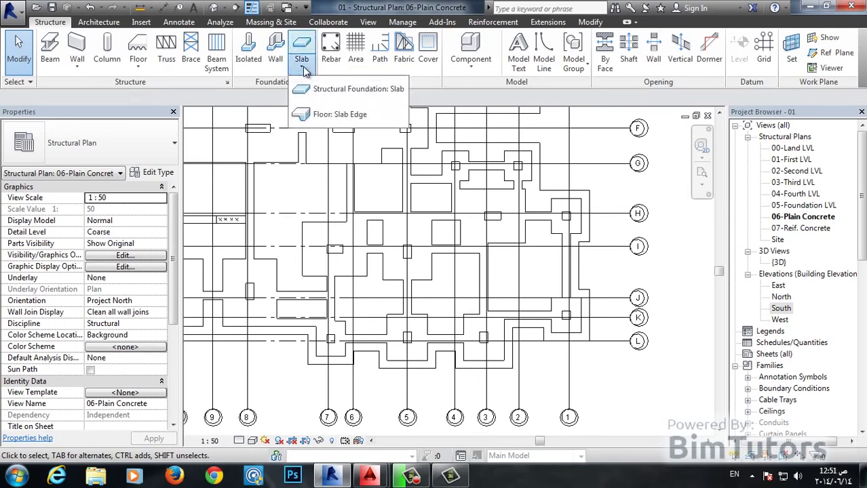
click(352, 95)
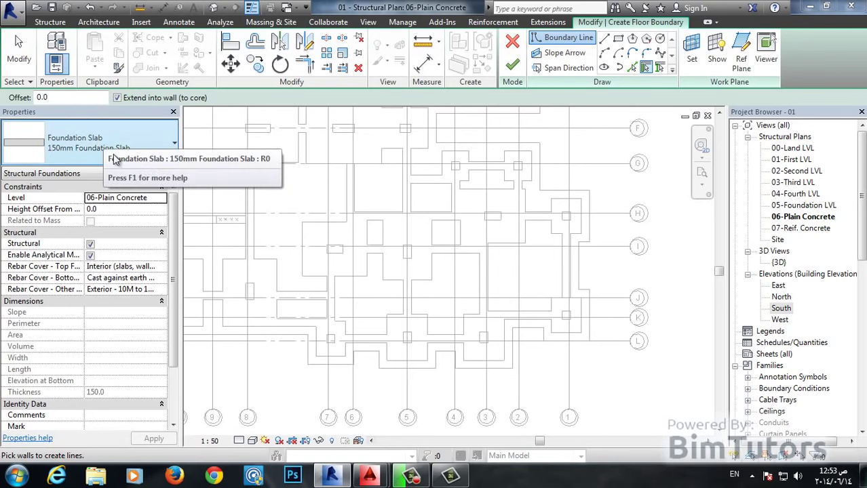
click(93, 154)
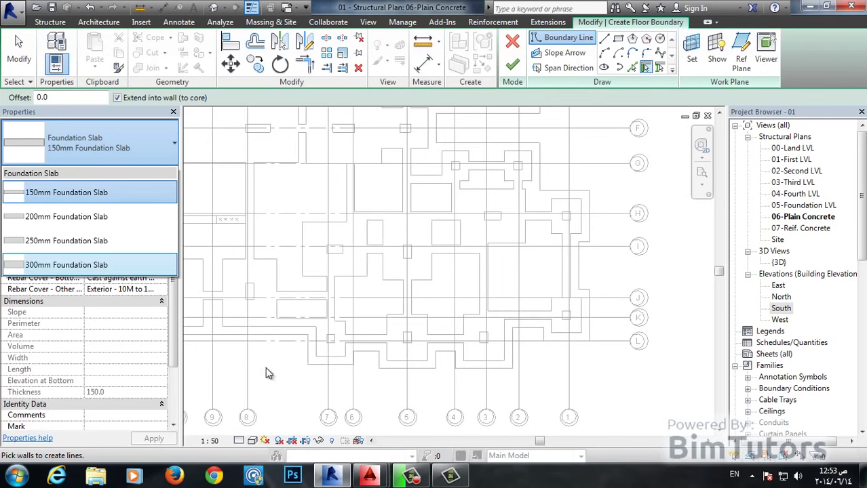
click(87, 265)
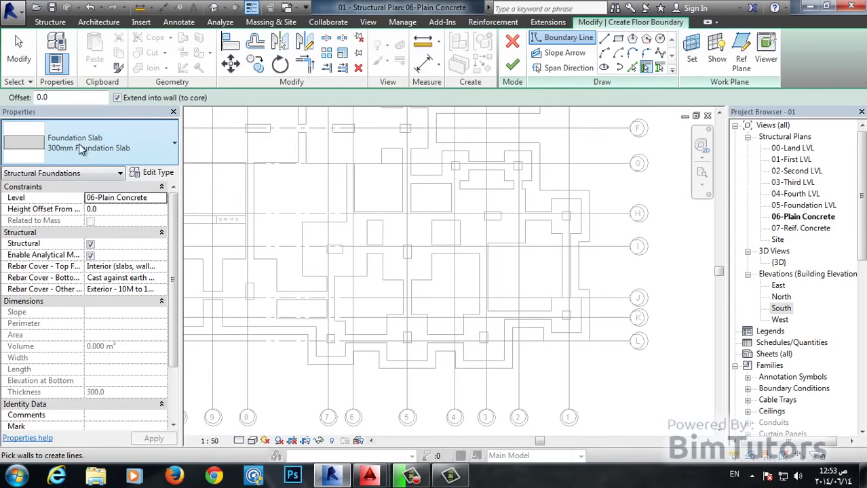
Revert to the 150mm Foundation Slab type and open its type properties
click(174, 144)
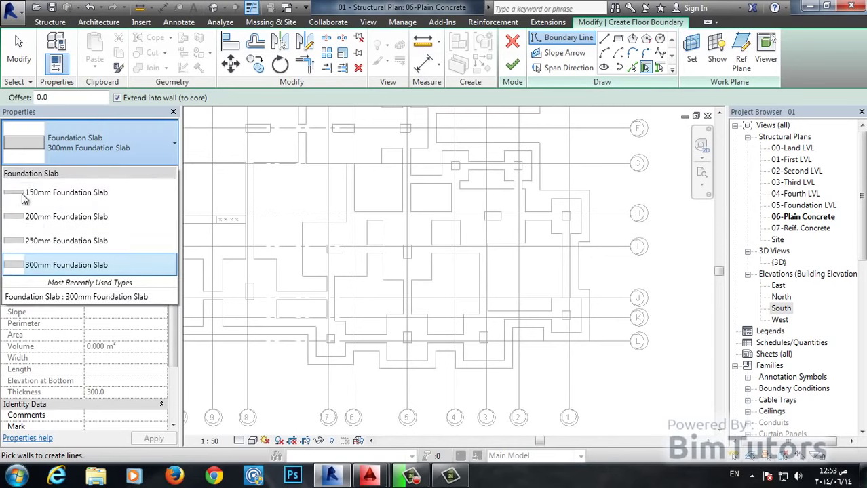
click(62, 196)
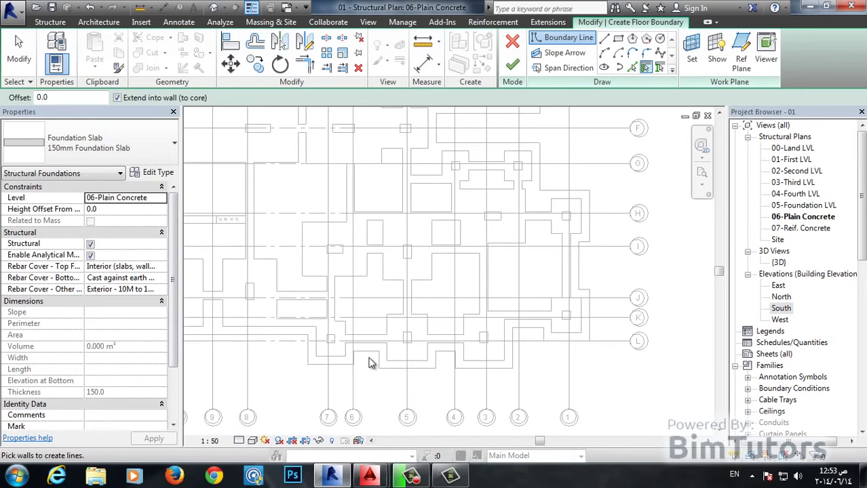
click(169, 175)
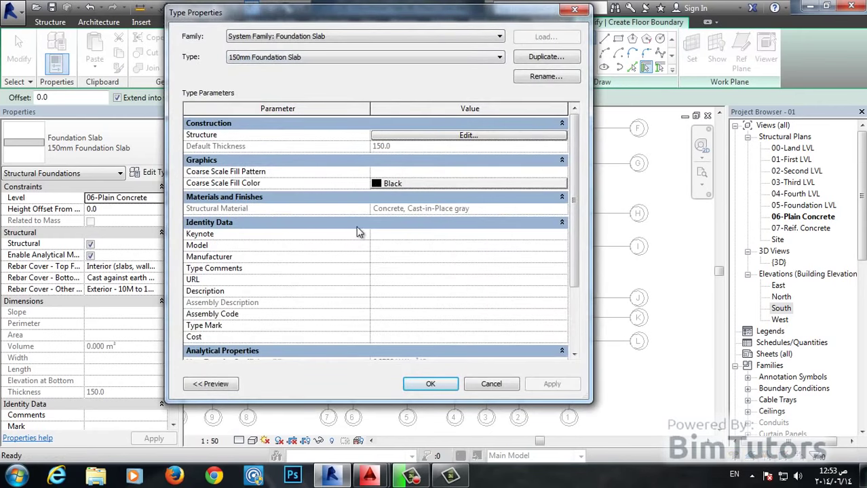
Duplicate the foundation slab type as '300MM Plain Concrete Slab' and open its layer structure
click(532, 59)
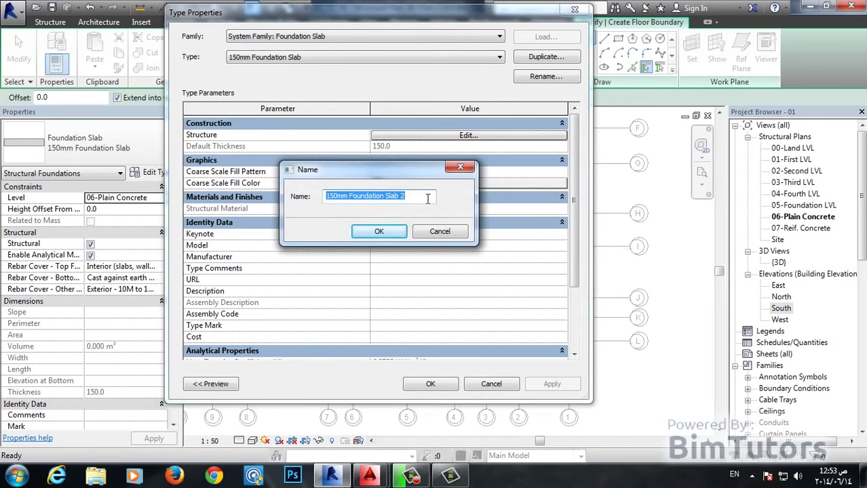
text(300MM Plain Concrete Slab)
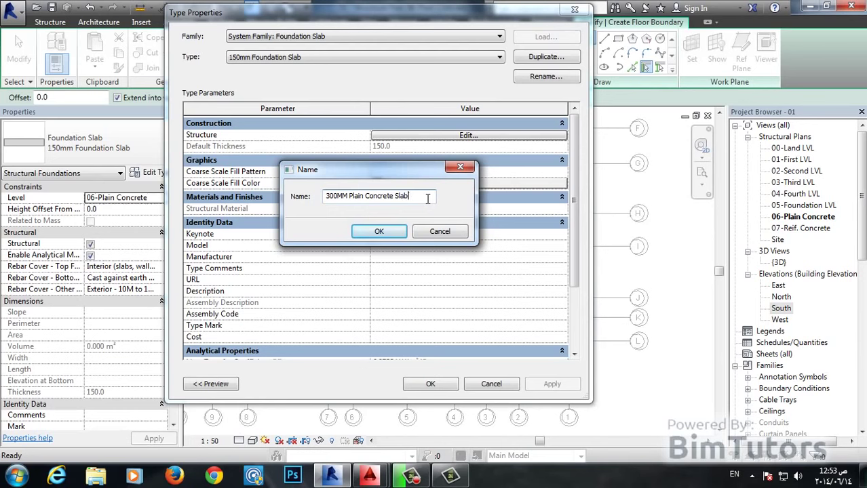
click(397, 234)
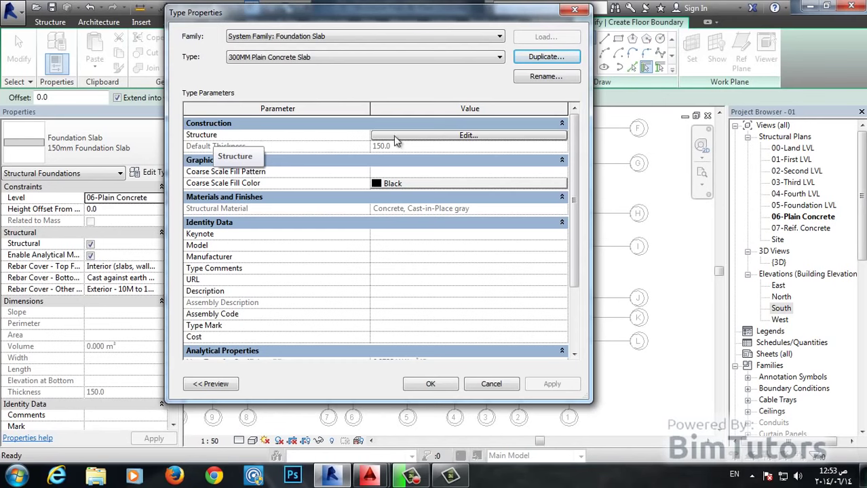
click(422, 136)
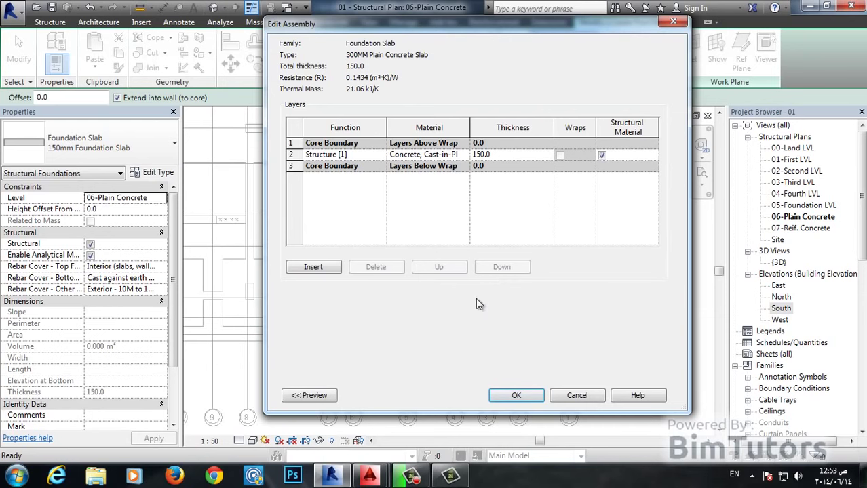
Set the Structure [1] layer material to Concrete - Cast-in-Place Concrete - 35 MPa
click(310, 396)
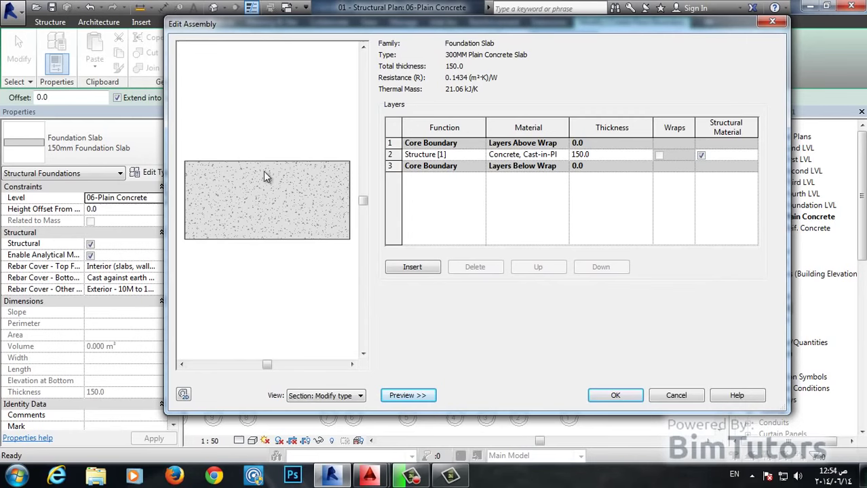
click(460, 155)
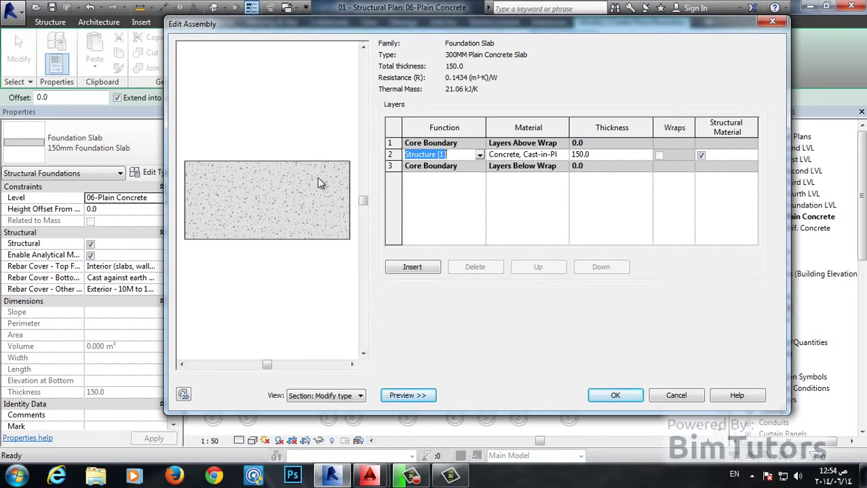
click(504, 156)
click(562, 156)
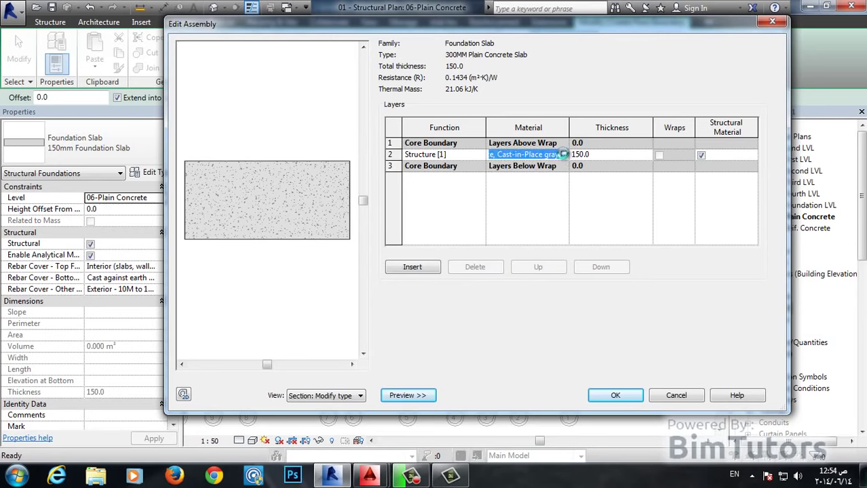
scroll(305, 133, up, 1)
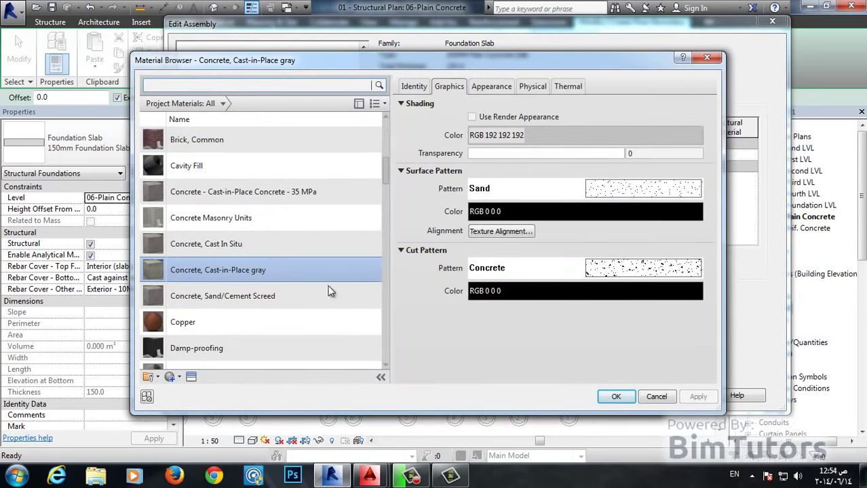
scroll(387, 167, down, 2)
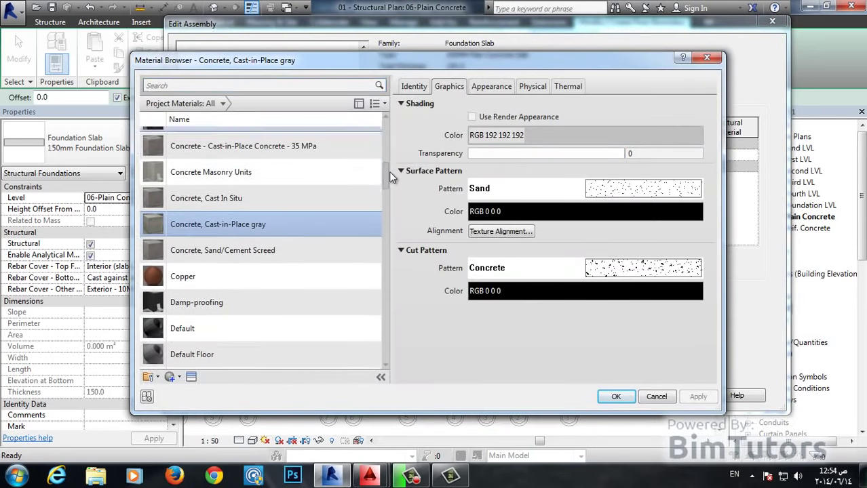
scroll(390, 170, up, 3)
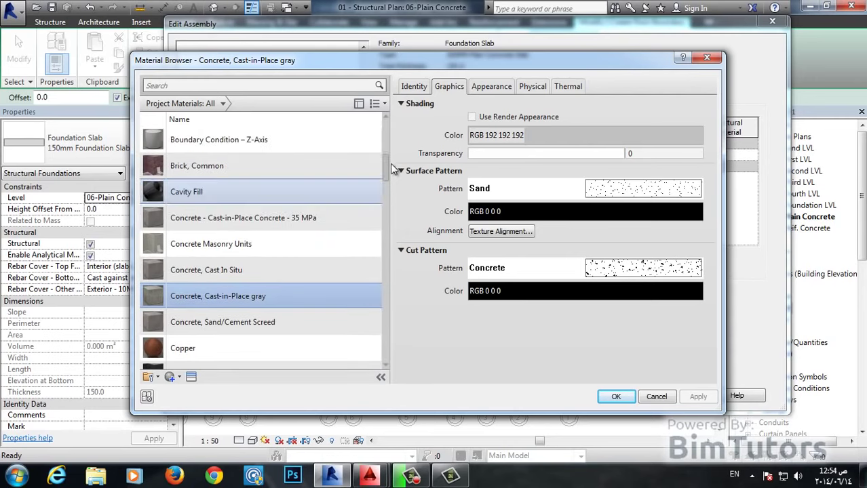
click(230, 223)
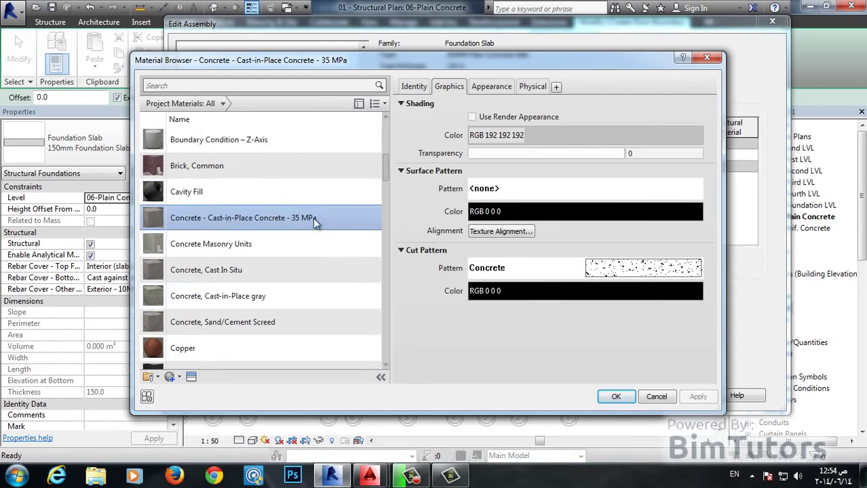
click(618, 397)
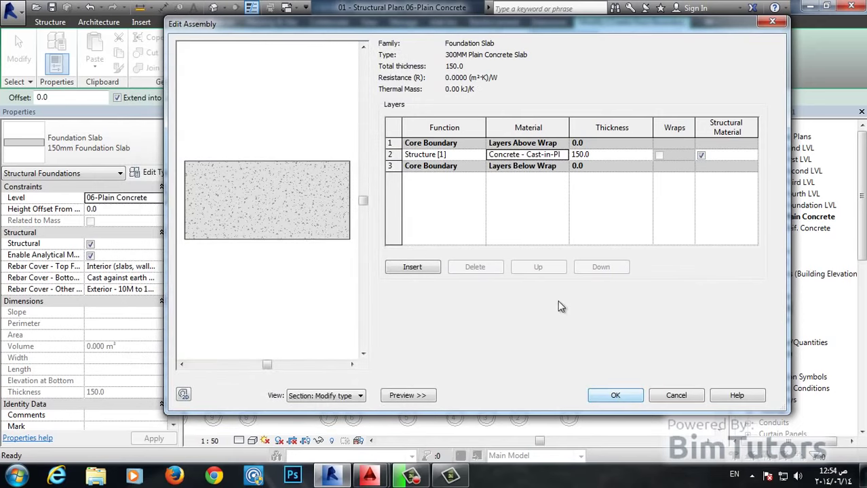
Make the structure layer 300 thick, confirm the type settings, and zoom out over the plan
click(614, 156)
text(300)
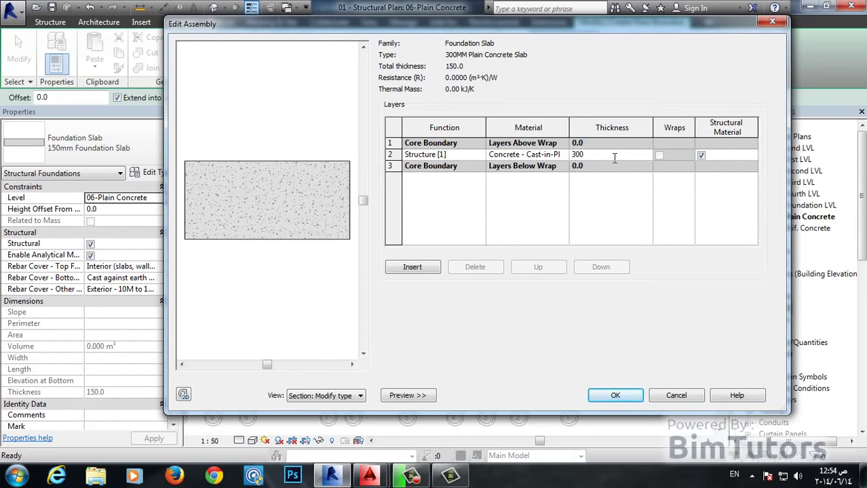
click(615, 395)
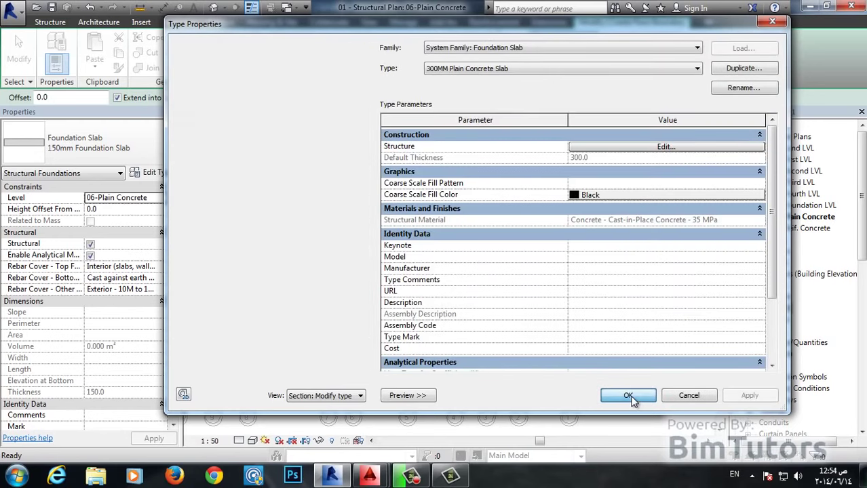
click(628, 397)
scroll(410, 209, down, 3)
scroll(549, 316, down, 3)
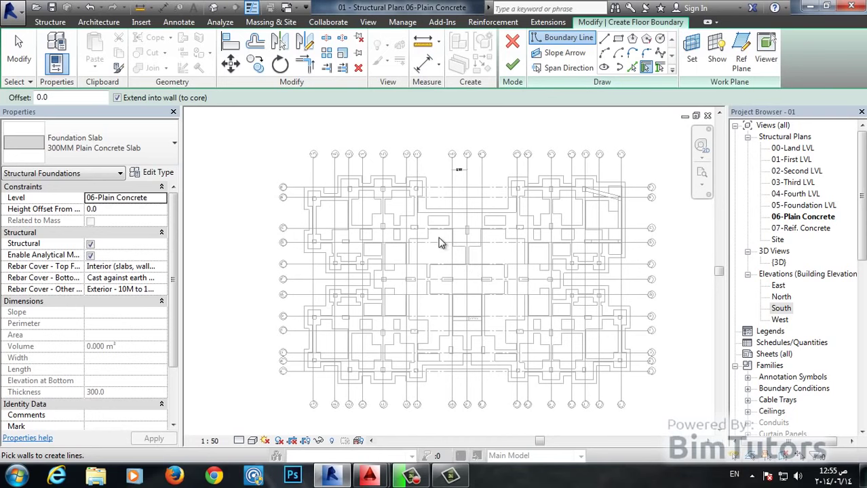
Zoom in on the foundation outline's upper-left corner near grid A and grids 17–11
scroll(302, 169, up, 3)
scroll(427, 232, up, 1)
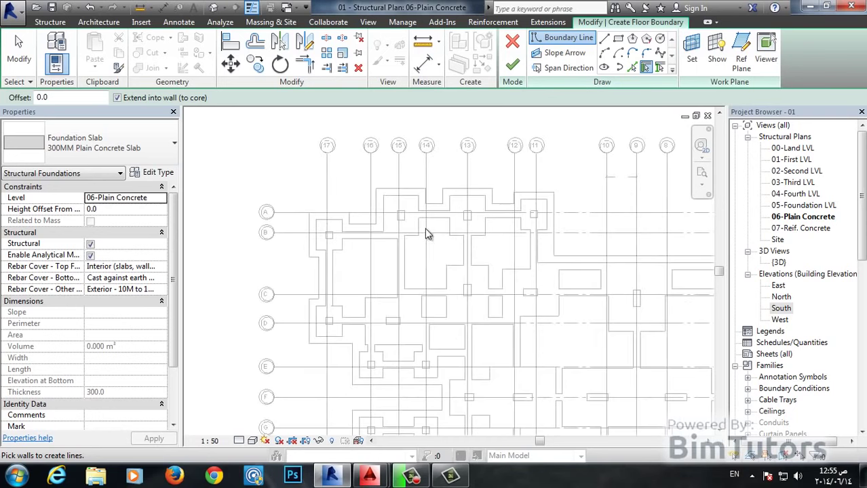
scroll(473, 230, up, 1)
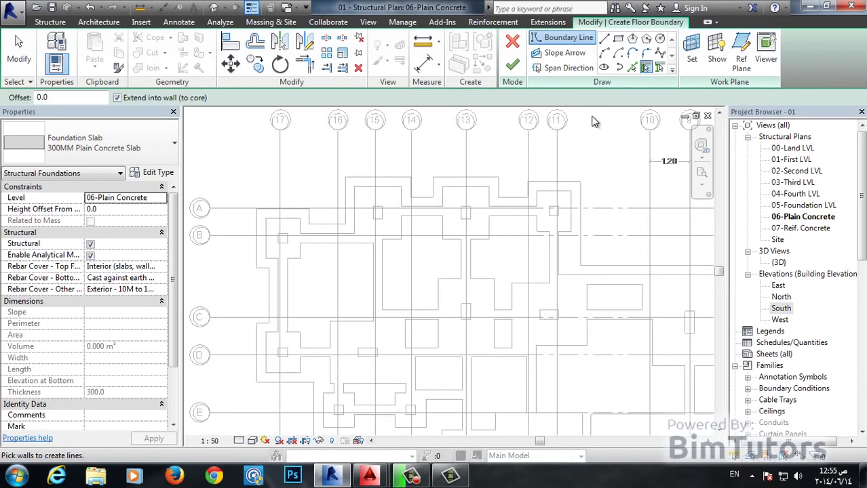
With Pick Lines, trace the vertical, top horizontal and short vertical outline edges near grid A
click(631, 69)
click(631, 69)
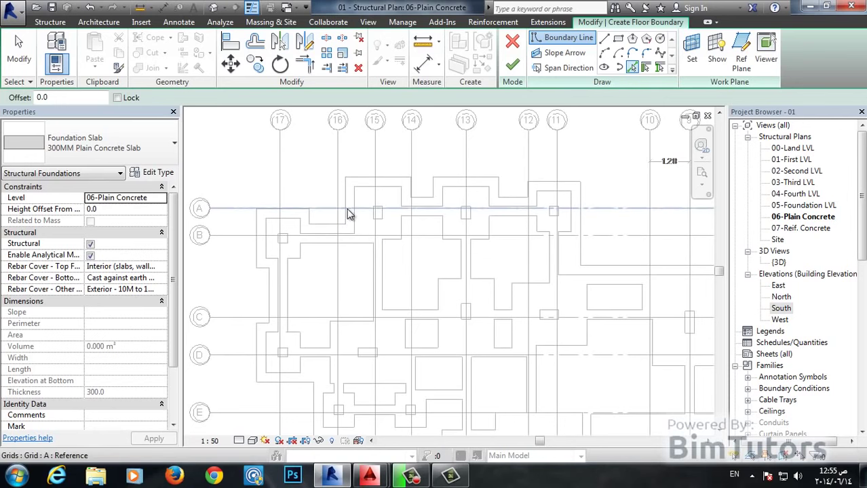
scroll(345, 185, up, 1)
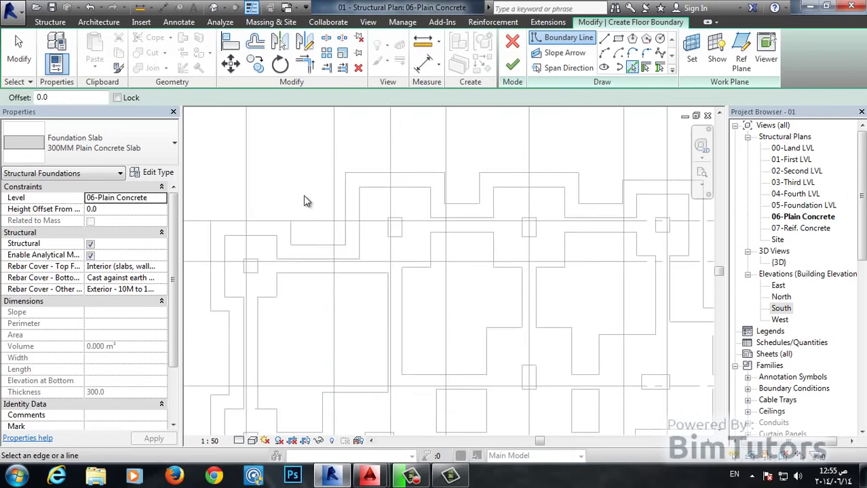
scroll(302, 192, up, 1)
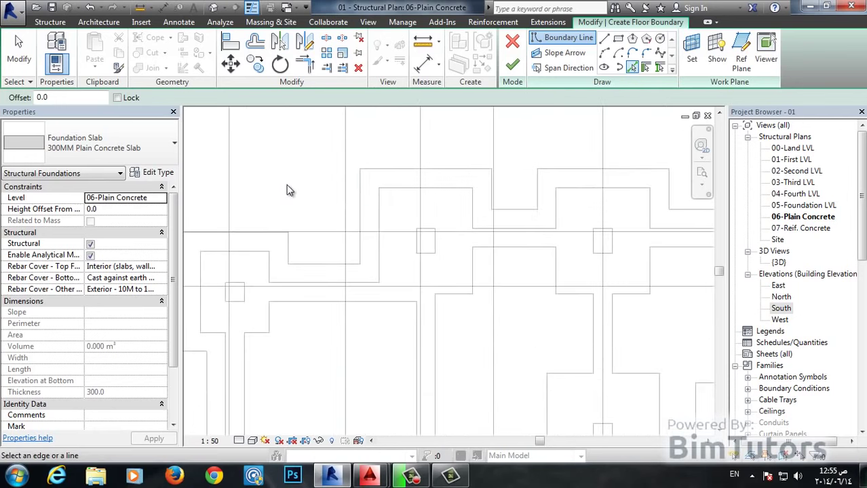
click(361, 192)
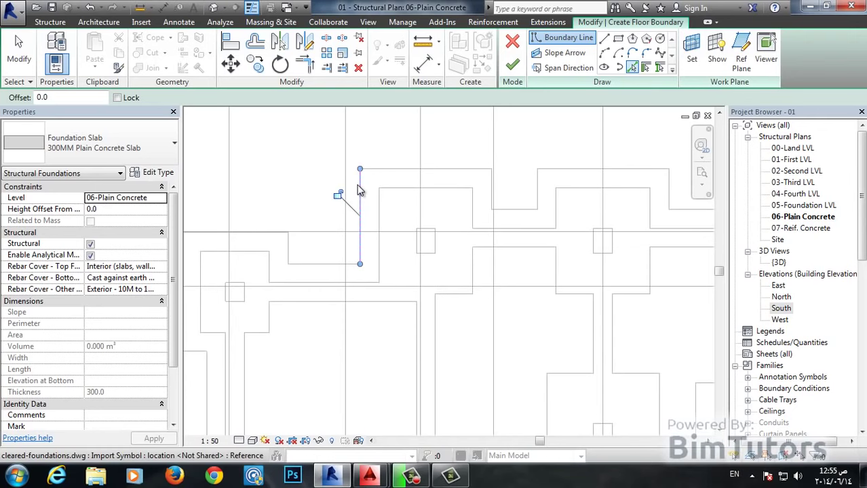
click(393, 171)
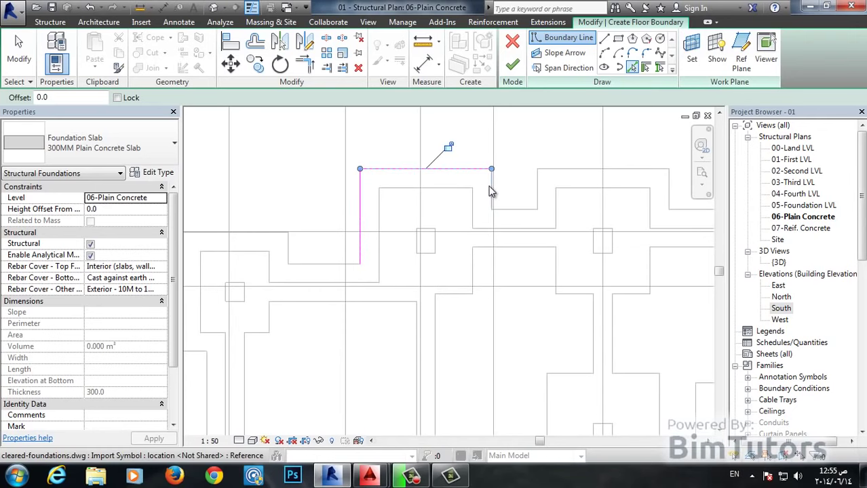
click(492, 190)
Recentre the plan on the sketch corner and Tab-highlight the connected chain of outline edges
scroll(484, 228, down, 3)
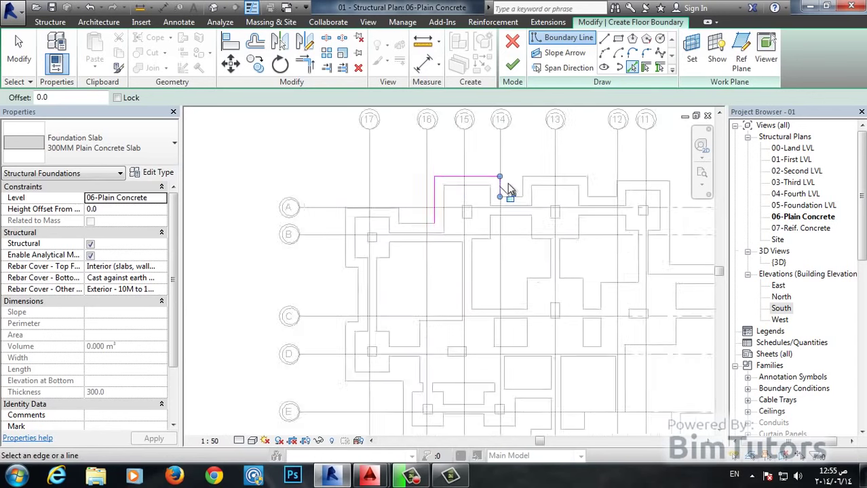
middle_drag(538, 266, 361, 175)
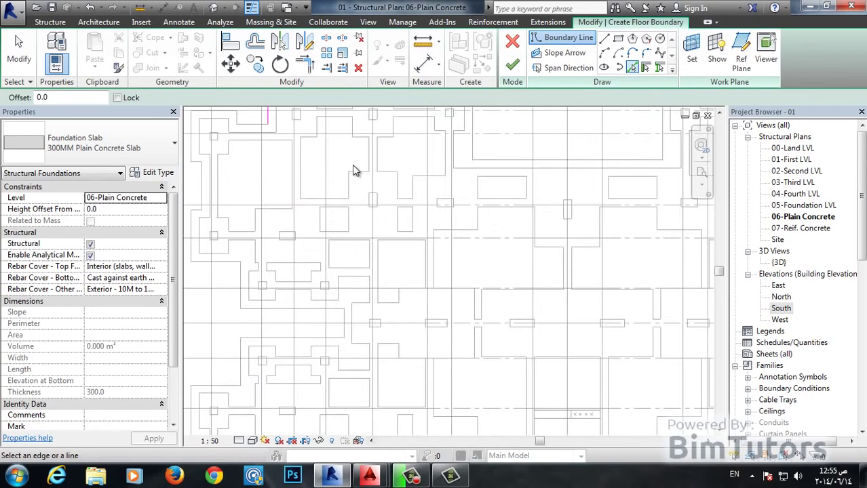
middle_drag(560, 250, 382, 168)
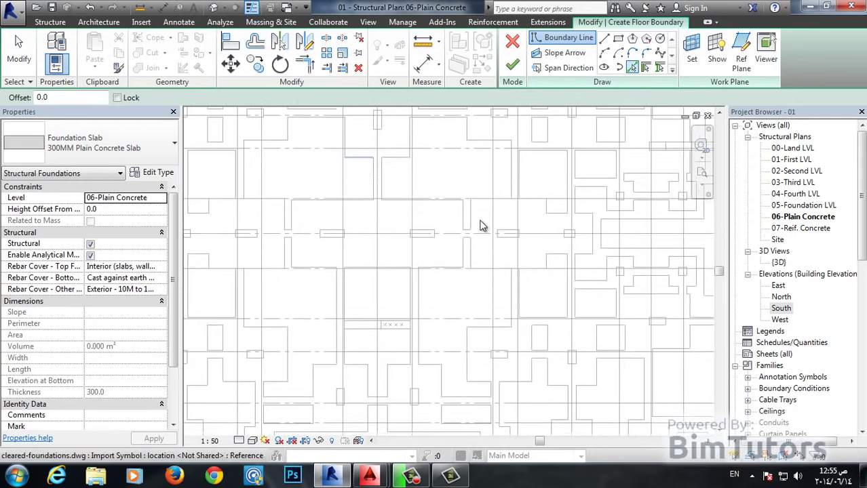
scroll(475, 217, down, 3)
middle_drag(464, 209, 534, 366)
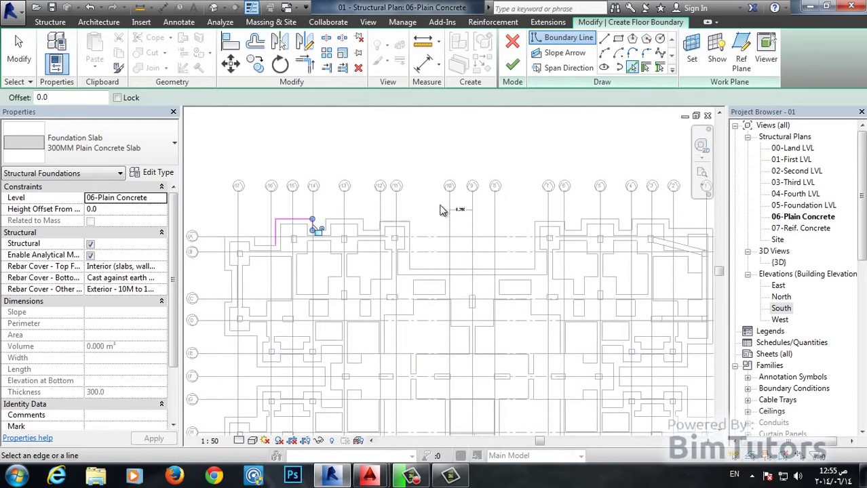
scroll(317, 227, up, 1)
scroll(305, 225, up, 2)
scroll(286, 222, up, 2)
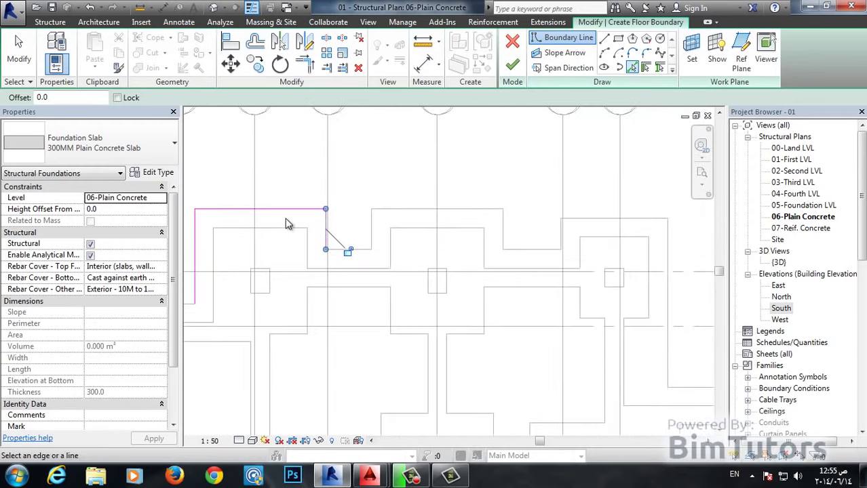
scroll(285, 217, up, 1)
scroll(333, 186, up, 1)
scroll(333, 186, up, 2)
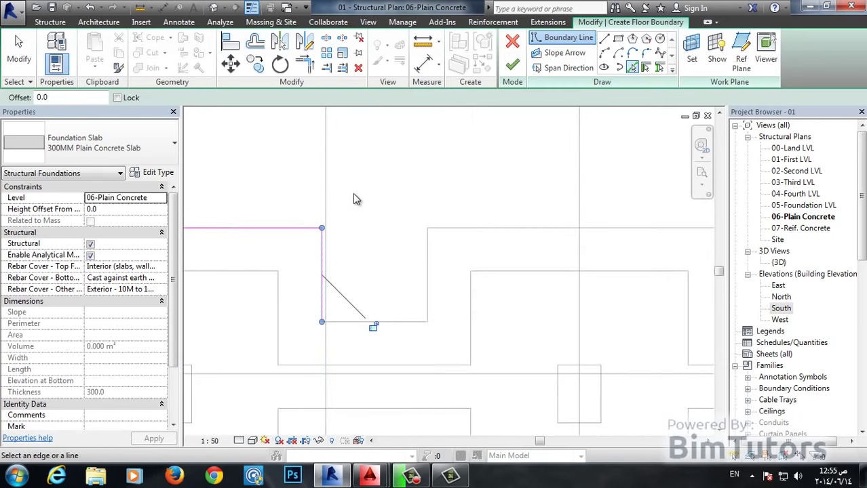
scroll(389, 249, down, 3)
middle_drag(377, 214, 319, 150)
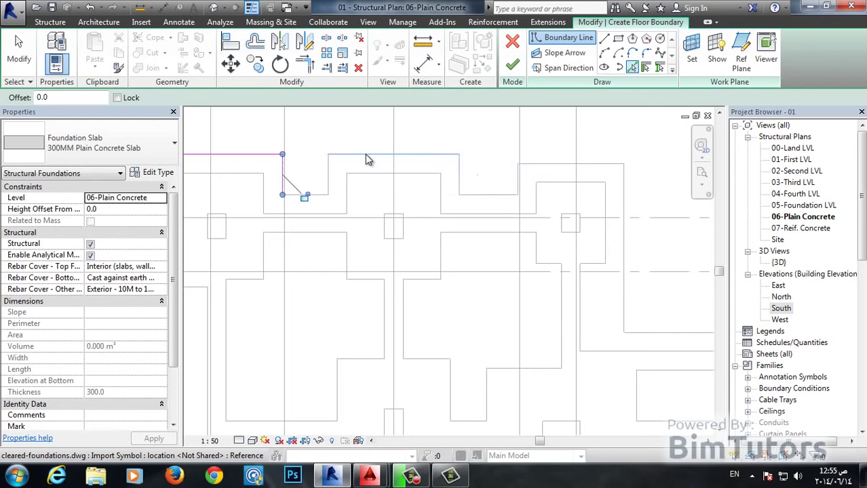
key(Tab)
scroll(367, 160, down, 2)
scroll(366, 159, down, 2)
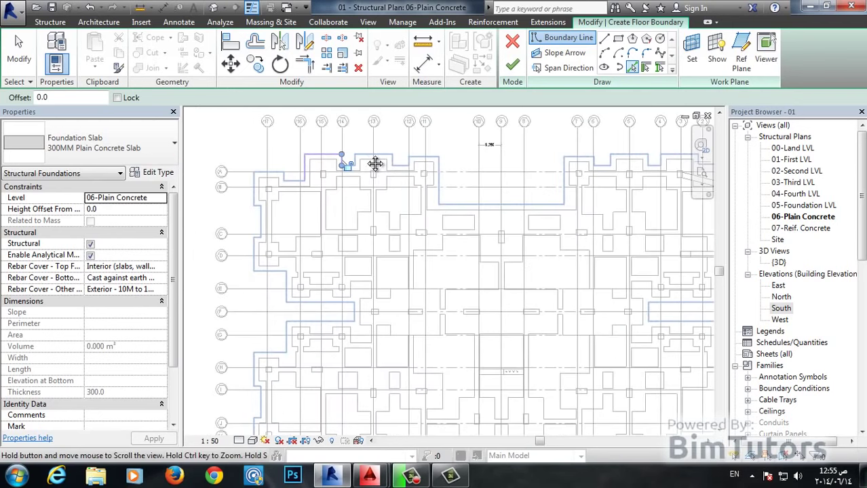
middle_drag(366, 159, 309, 113)
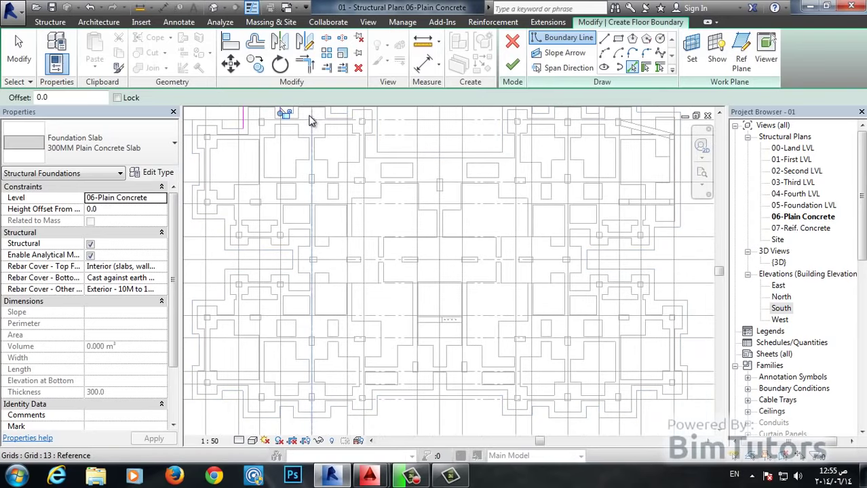
Delete all the partly traced top and left boundary lines, leaving the sketch empty
scroll(319, 140, up, 3)
middle_drag(406, 252, 331, 212)
scroll(329, 210, up, 1)
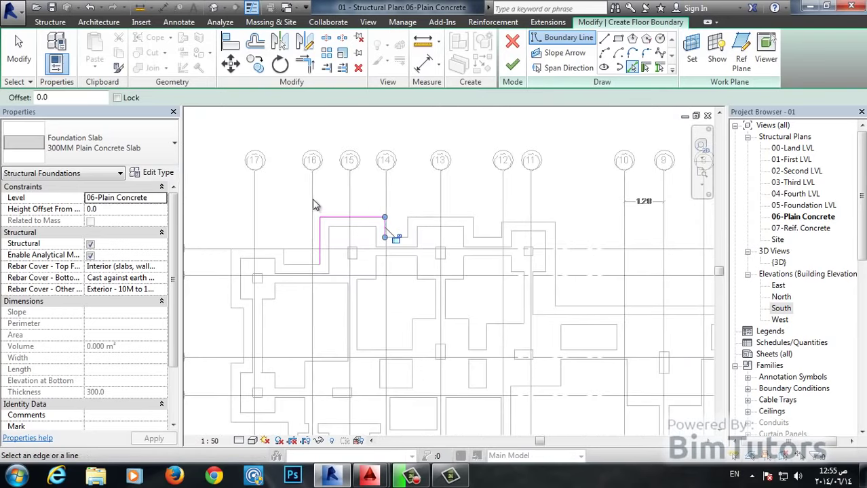
key(Escape)
key(Escape)
click(361, 219)
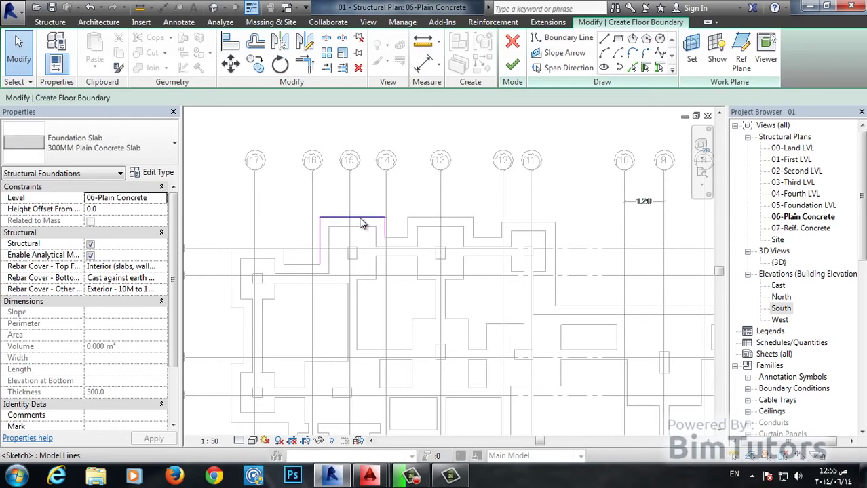
scroll(361, 224, up, 2)
click(362, 221)
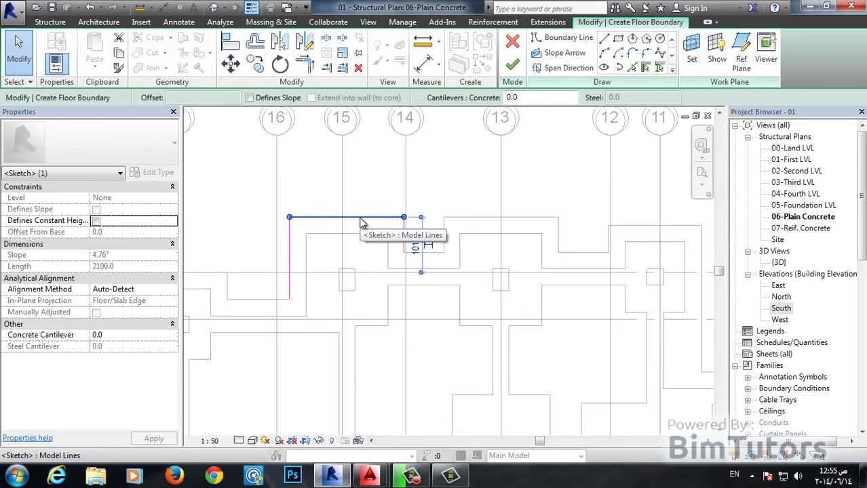
click(397, 236)
click(404, 234)
key(Delete)
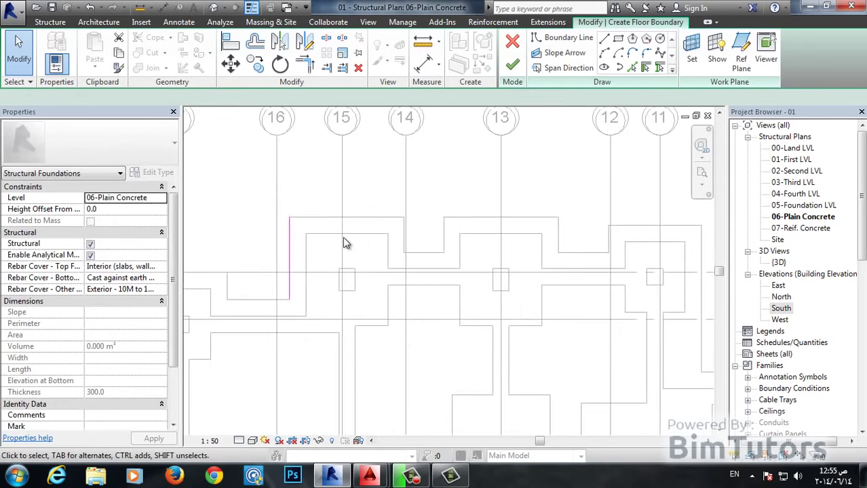
click(291, 254)
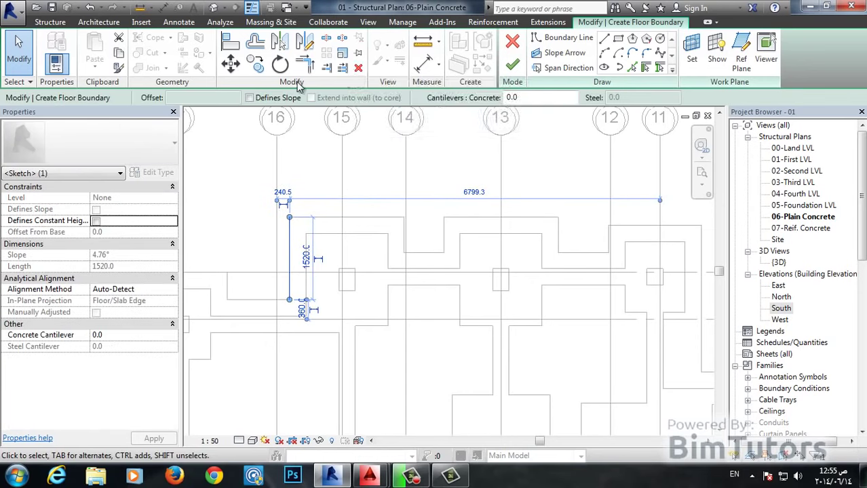
click(357, 69)
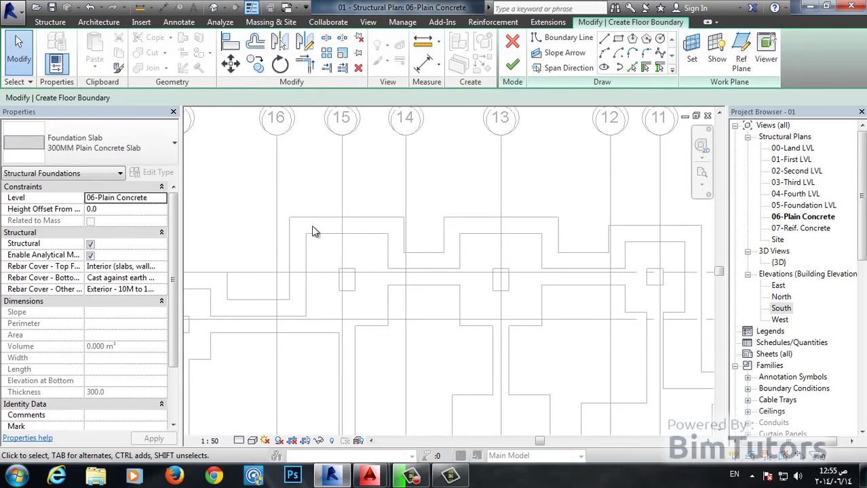
Pan and zoom to the bottom edge of the foundation near grids 7–2
scroll(305, 217, down, 5)
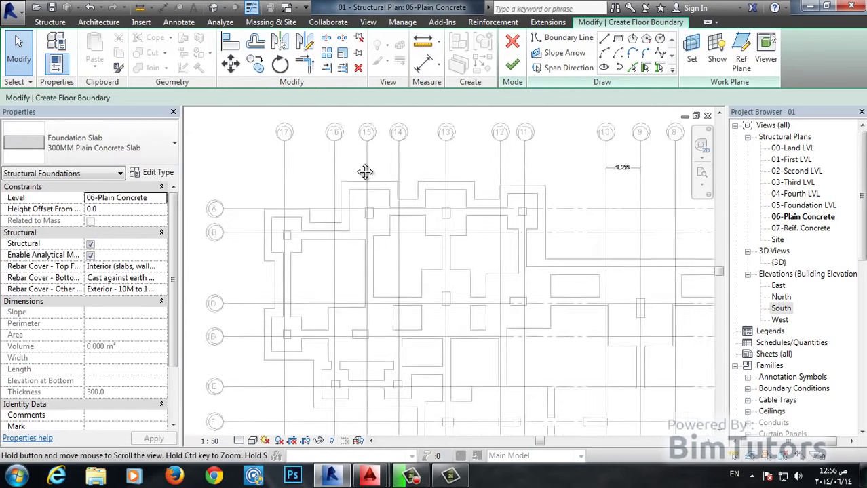
middle_drag(363, 170, 427, 319)
scroll(427, 319, down, 5)
scroll(443, 272, up, 3)
scroll(519, 320, up, 2)
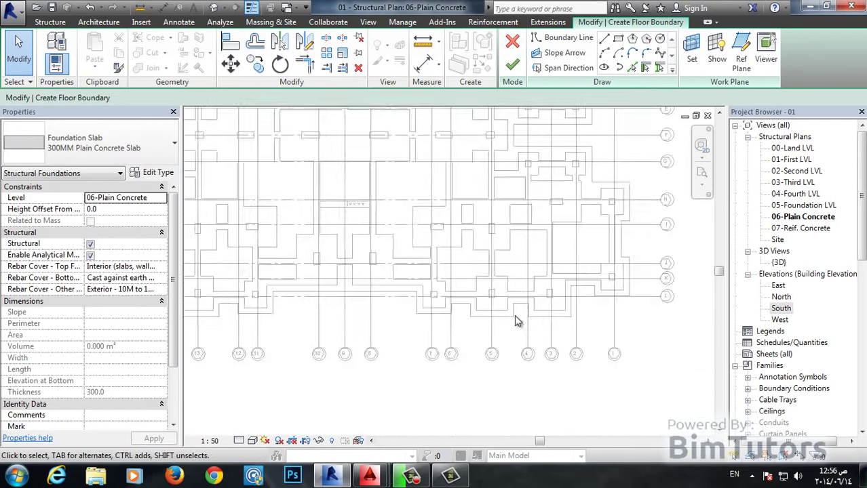
middle_drag(519, 320, 480, 297)
scroll(475, 339, up, 2)
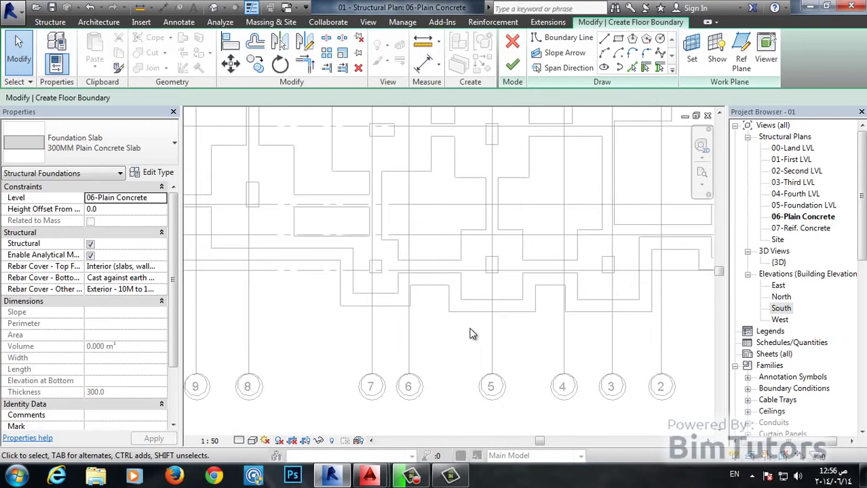
scroll(468, 321, up, 2)
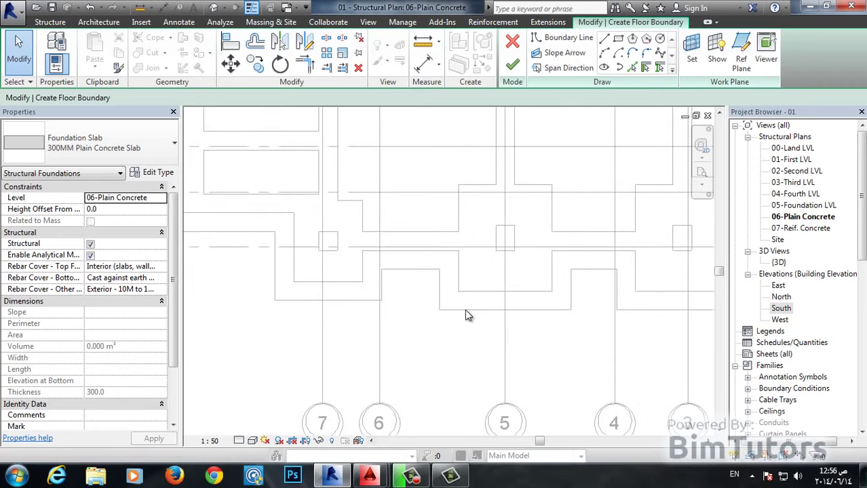
Using Pick Lines, Tab-select the full perimeter chain of outline edges and create boundary lines
click(630, 68)
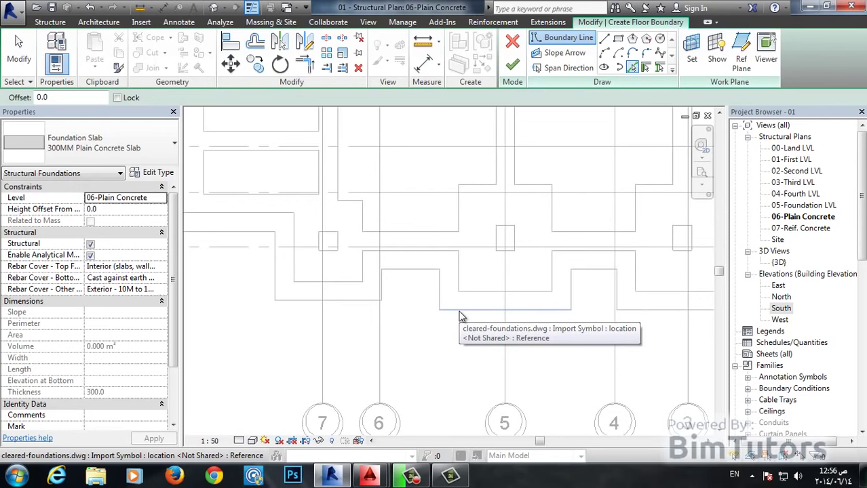
key(Tab)
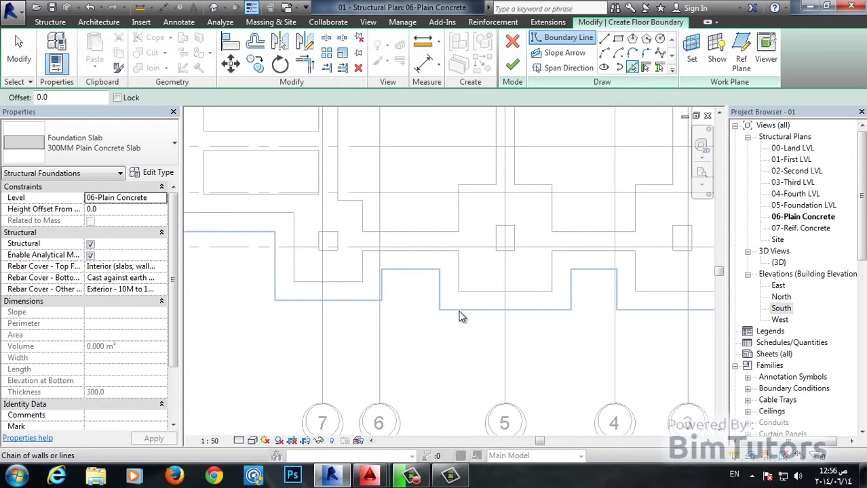
scroll(460, 316, down, 2)
scroll(460, 316, down, 2)
scroll(460, 316, down, 2)
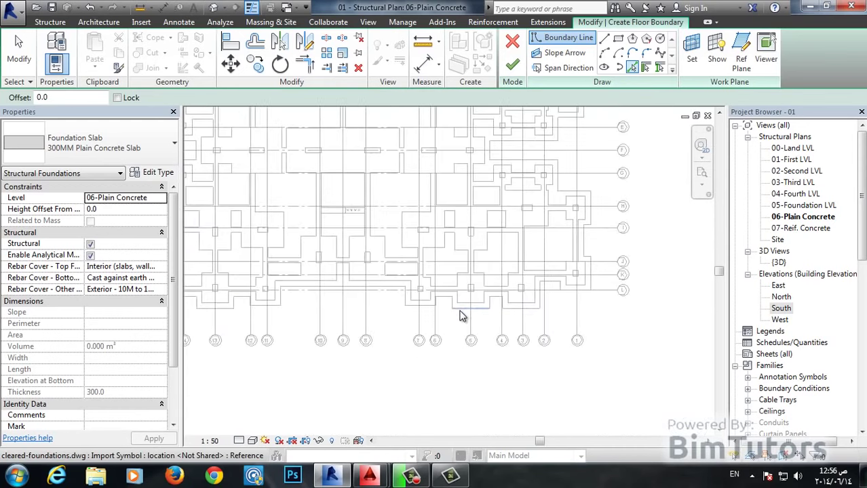
scroll(460, 316, down, 2)
middle_drag(459, 309, 474, 333)
scroll(470, 330, up, 1)
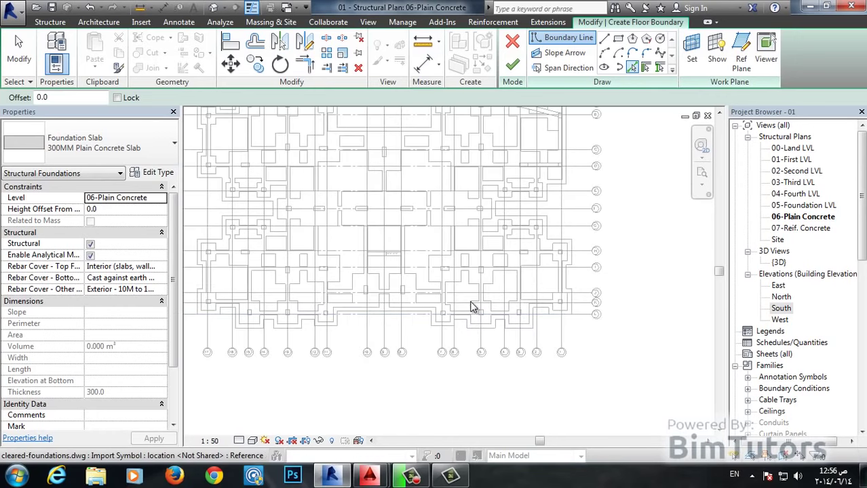
middle_drag(472, 279, 489, 321)
scroll(494, 325, up, 1)
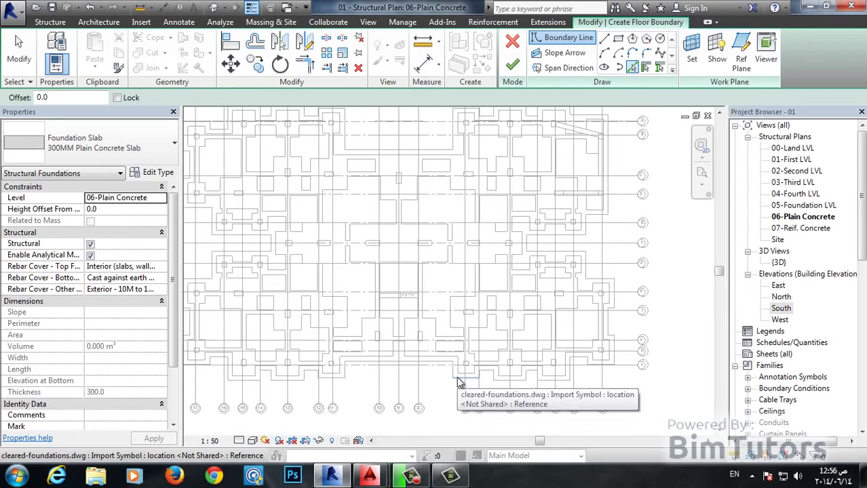
key(Tab)
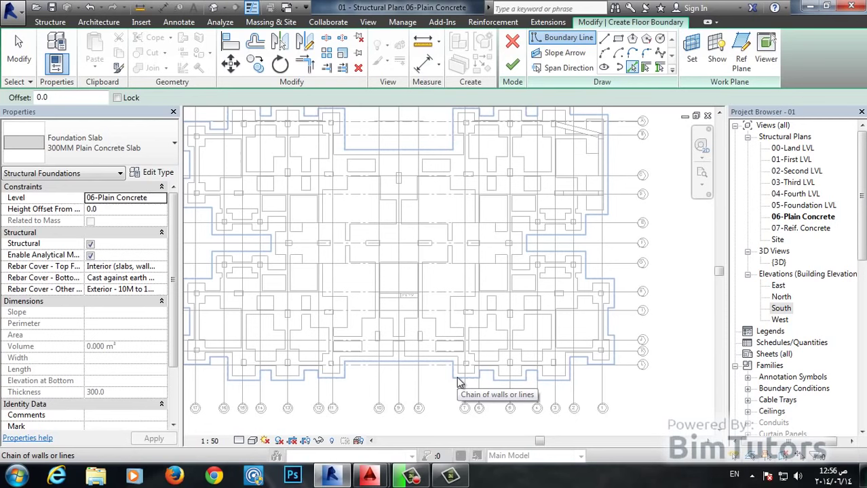
click(457, 382)
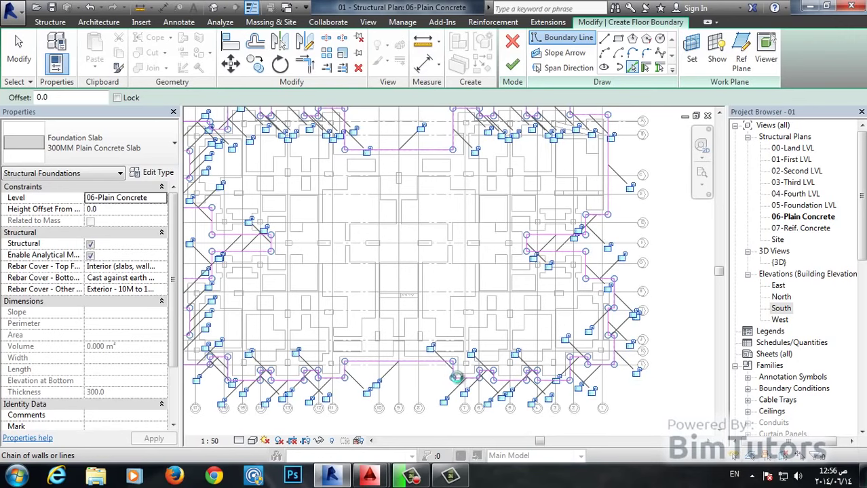
Pan around the whole boundary sketch, checking the right, bottom and left sides
middle_drag(380, 246, 379, 246)
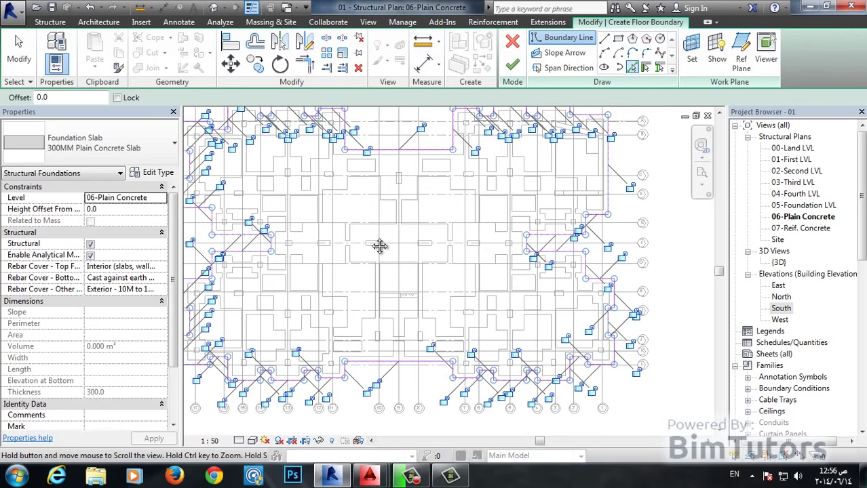
scroll(397, 258, up, 4)
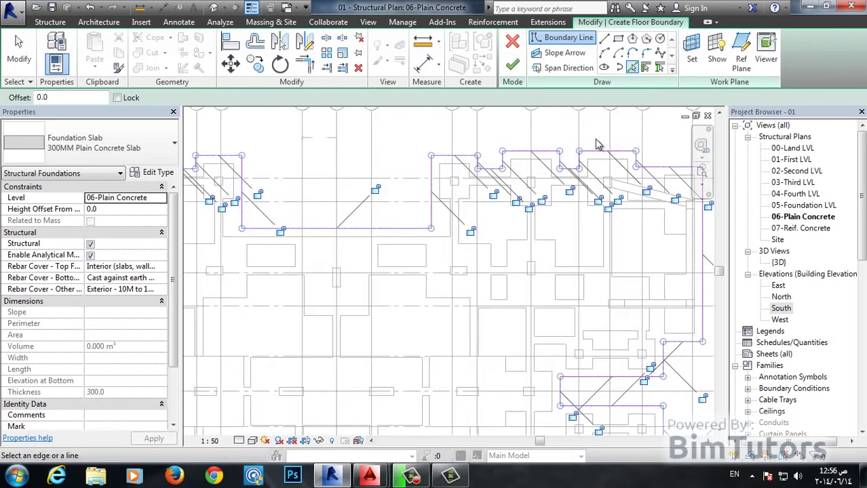
scroll(597, 144, up, 2)
scroll(514, 163, up, 2)
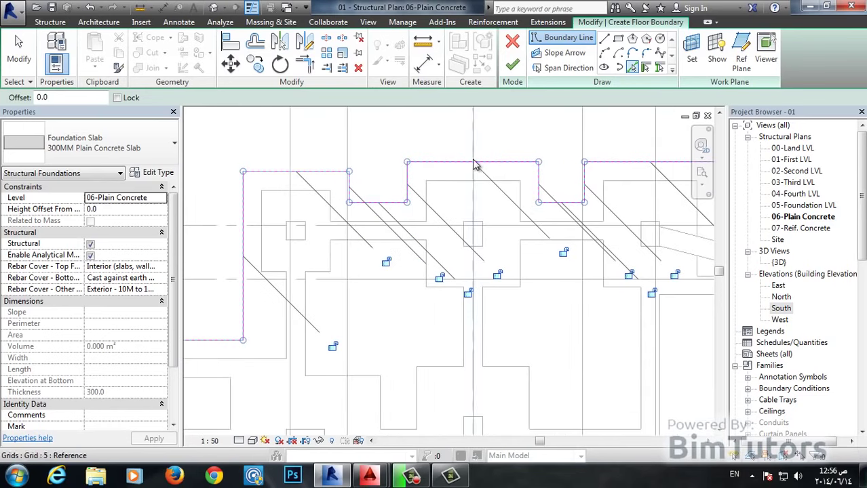
scroll(475, 163, down, 1)
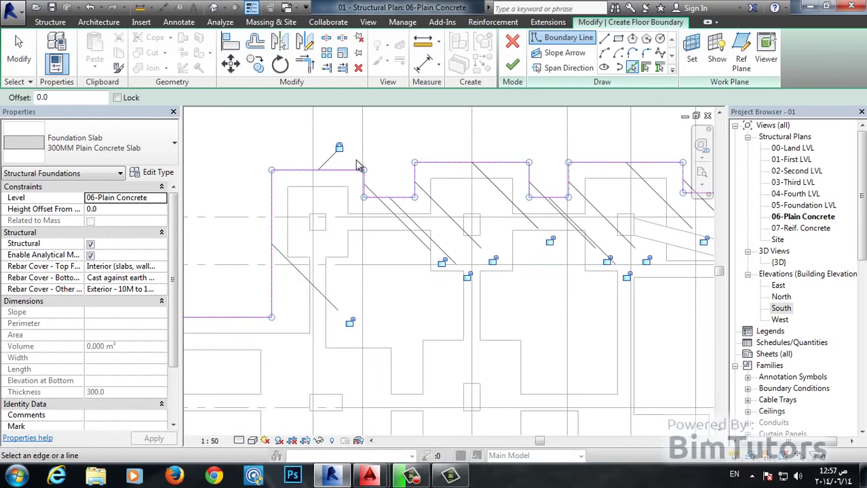
scroll(551, 316, down, 3)
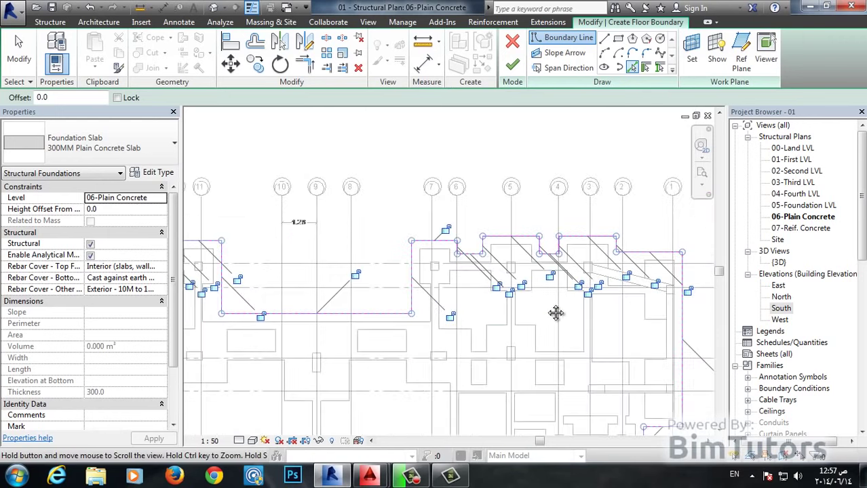
middle_drag(555, 310, 504, 215)
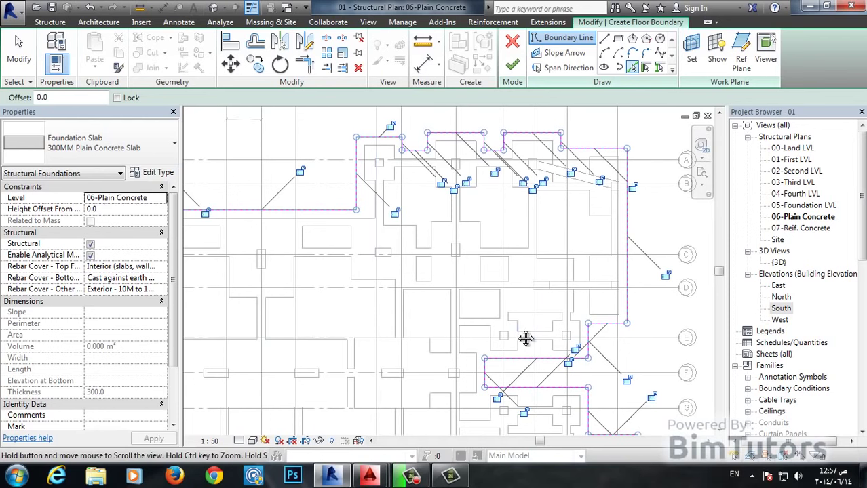
middle_drag(525, 338, 553, 179)
mouse_move(538, 310)
middle_down()
mouse_move(544, 217)
mouse_move(419, 273)
middle_up()
middle_drag(282, 257, 526, 232)
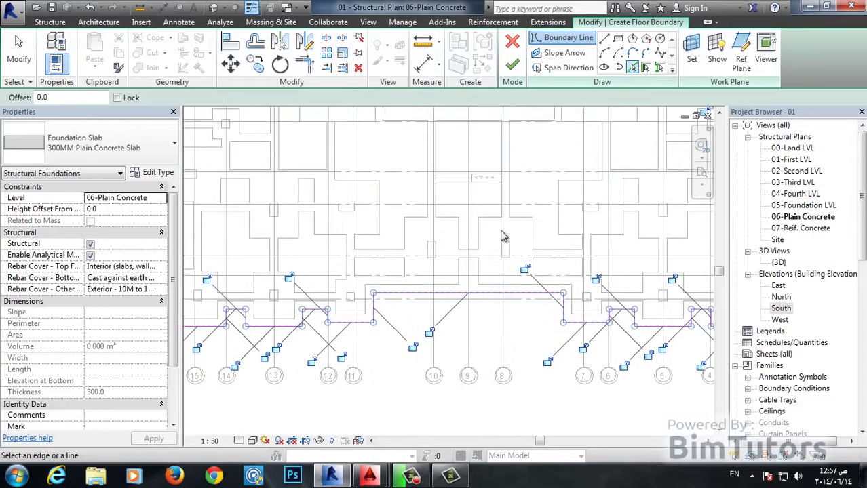
mouse_move(441, 259)
middle_down()
mouse_move(577, 329)
mouse_move(420, 266)
middle_up()
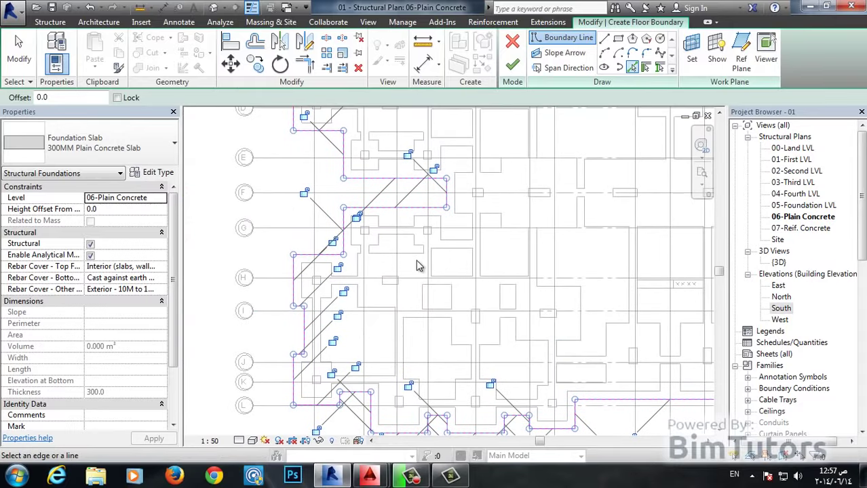
middle_drag(436, 317, 472, 394)
Add a vertical boundary line along the edge near grid E, triggering an overlap warning
scroll(360, 289, up, 1)
scroll(359, 285, up, 1)
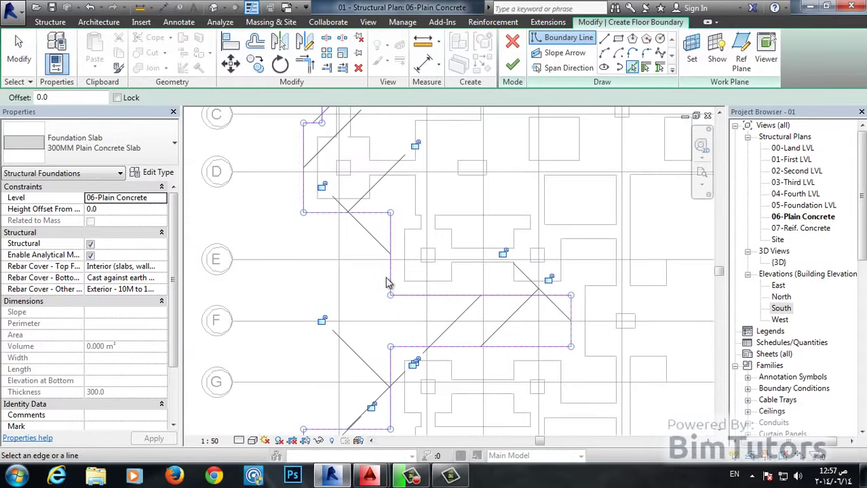
click(390, 281)
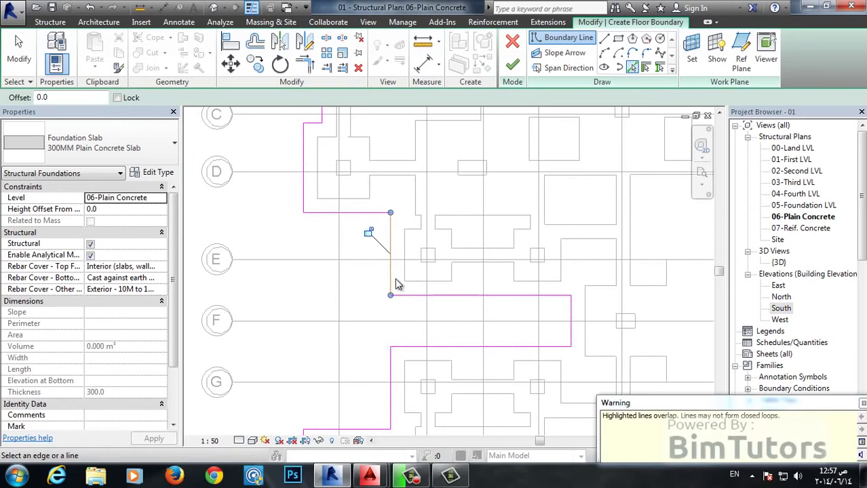
Drag the overlapping vertical line's end up near grid E, shortening it to 1520.0
key(Escape)
key(Escape)
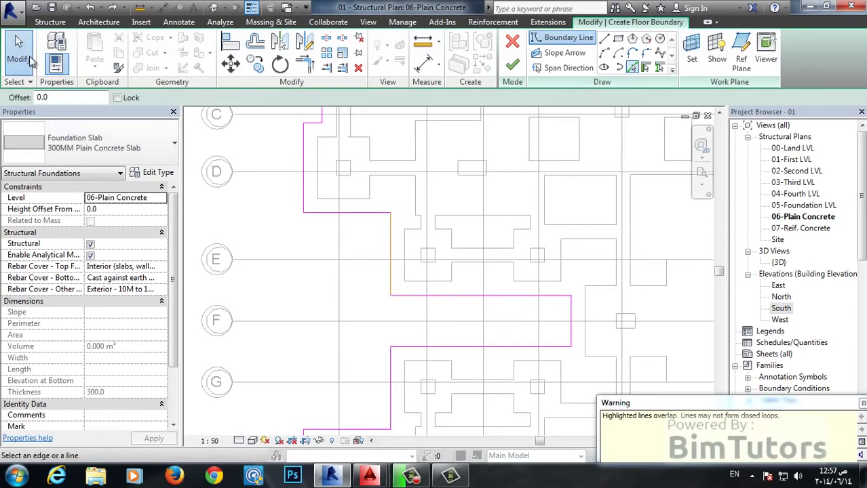
scroll(381, 269, up, 1)
scroll(383, 271, up, 1)
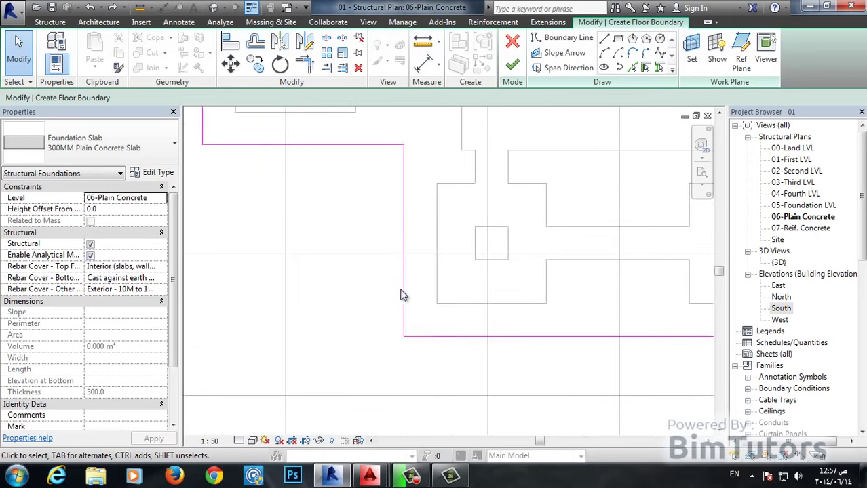
click(406, 298)
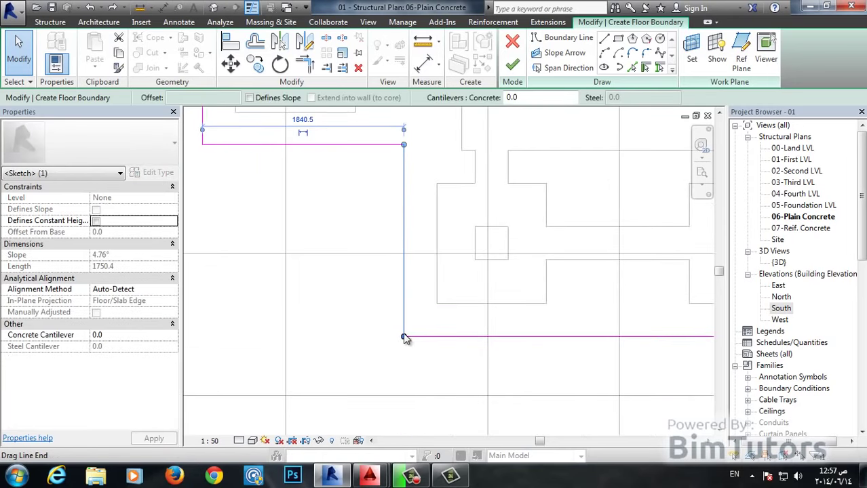
drag(405, 340, 405, 312)
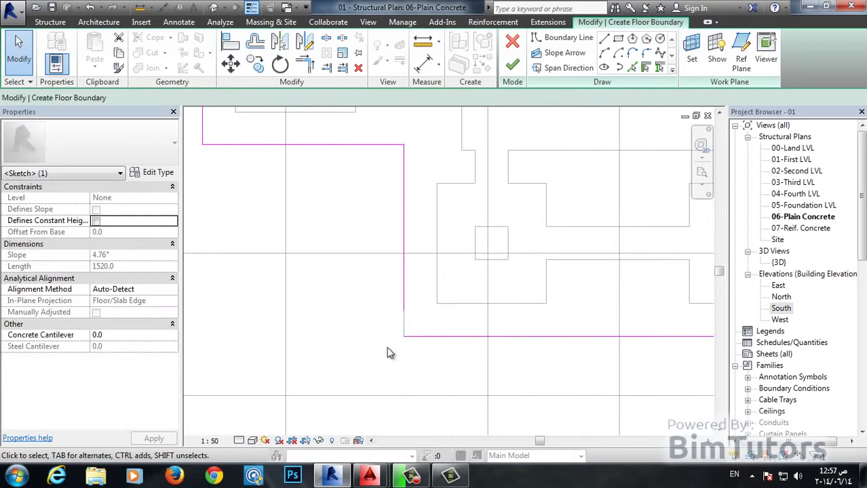
click(389, 352)
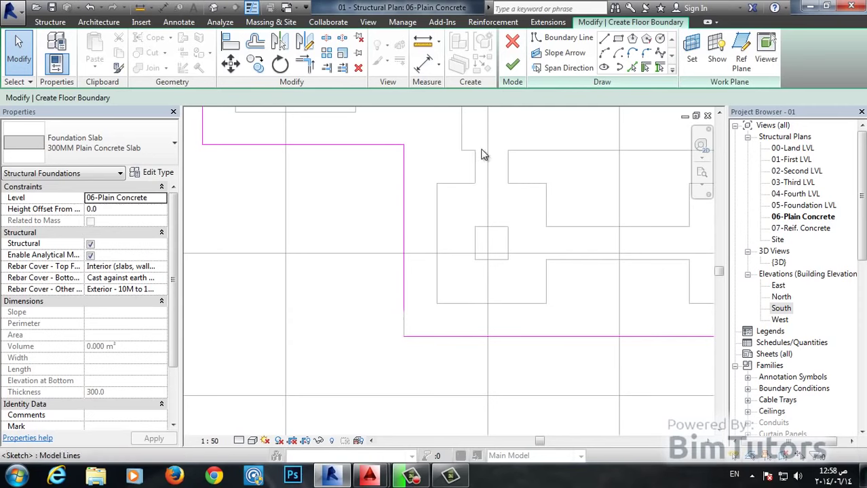
Attempt Finish Edit Mode, locate the open corner from the closed-loop error, and select its vertical line
click(513, 66)
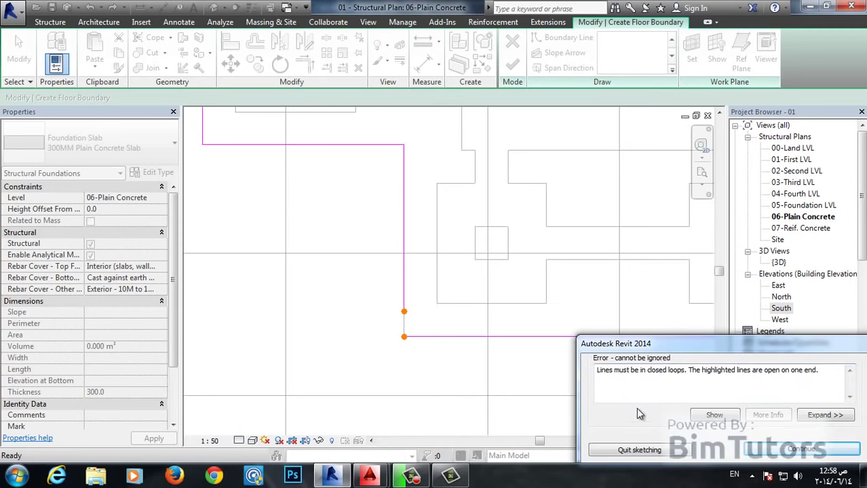
click(714, 416)
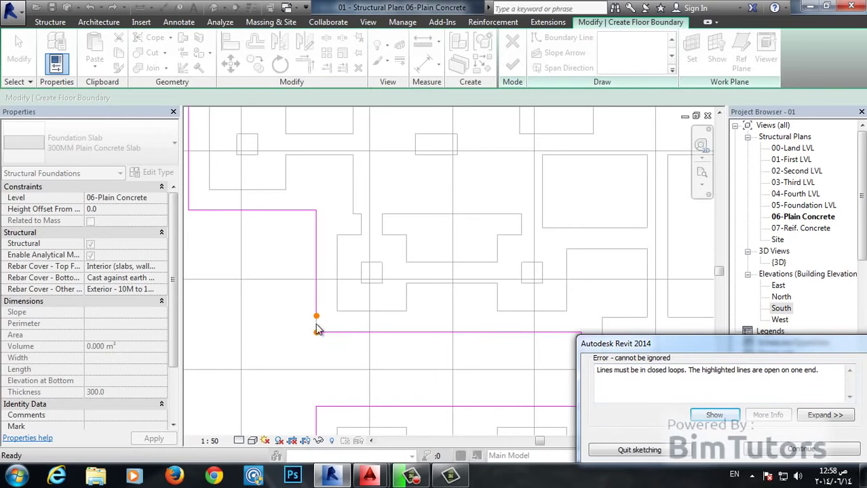
scroll(302, 333, up, 3)
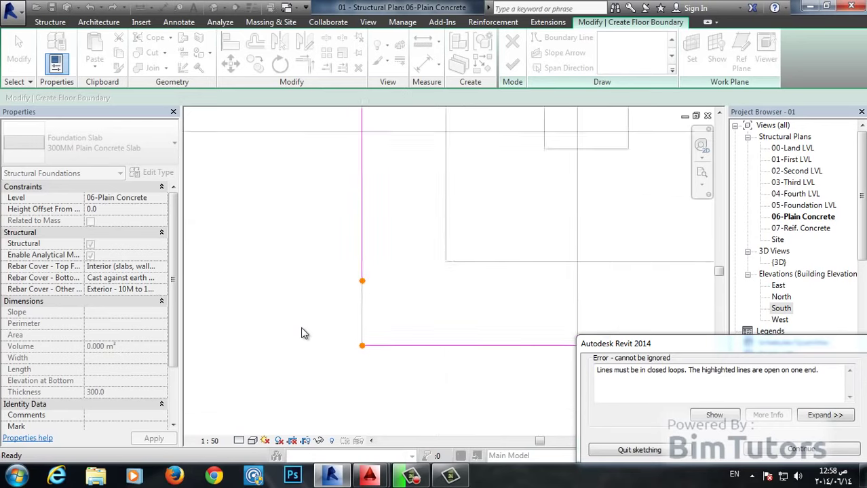
scroll(304, 333, up, 1)
click(805, 451)
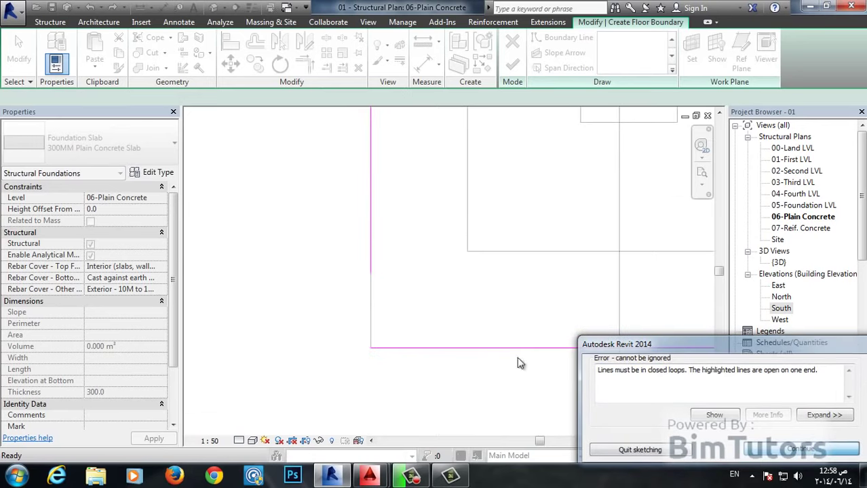
click(371, 244)
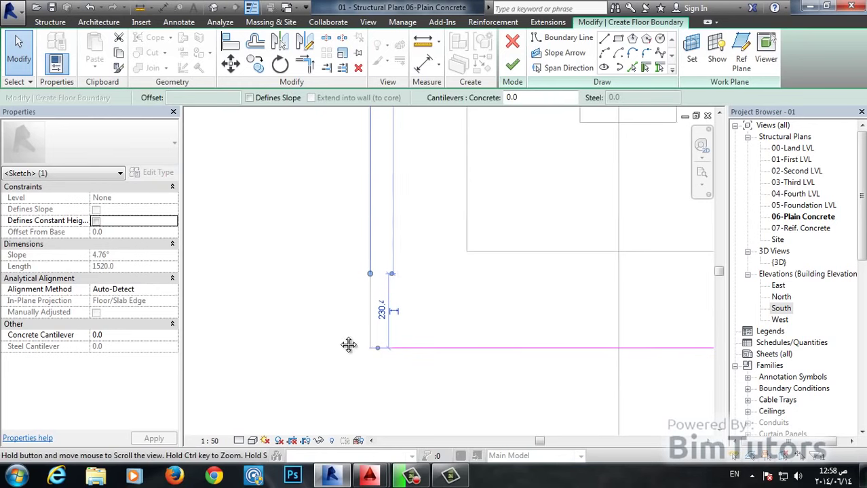
Extend the open vertical line down past the bottom boundary line and retry finishing
middle_drag(348, 347, 342, 231)
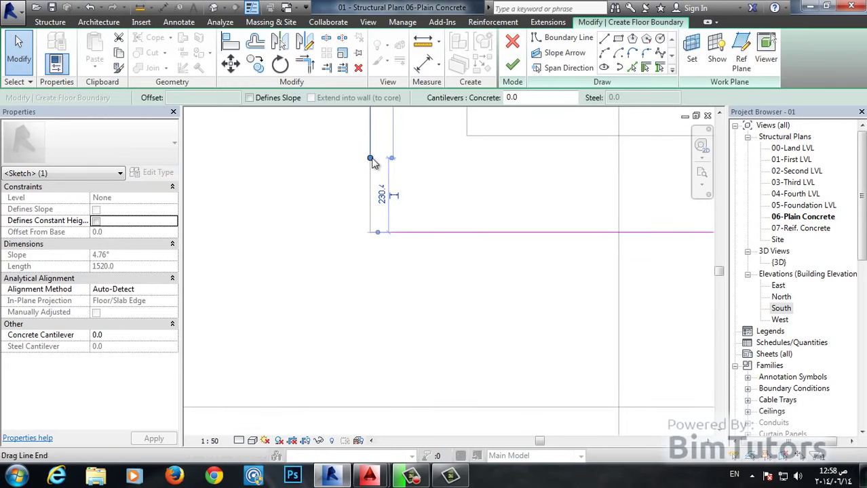
drag(369, 158, 369, 232)
drag(373, 262, 370, 261)
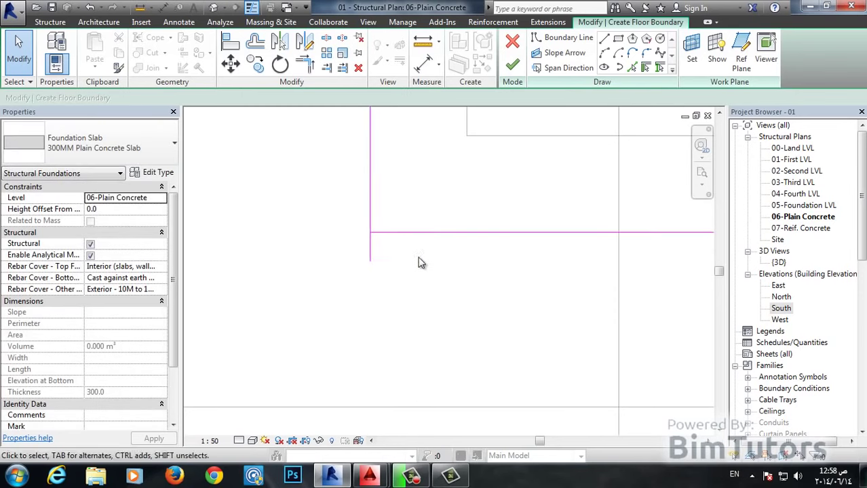
click(508, 69)
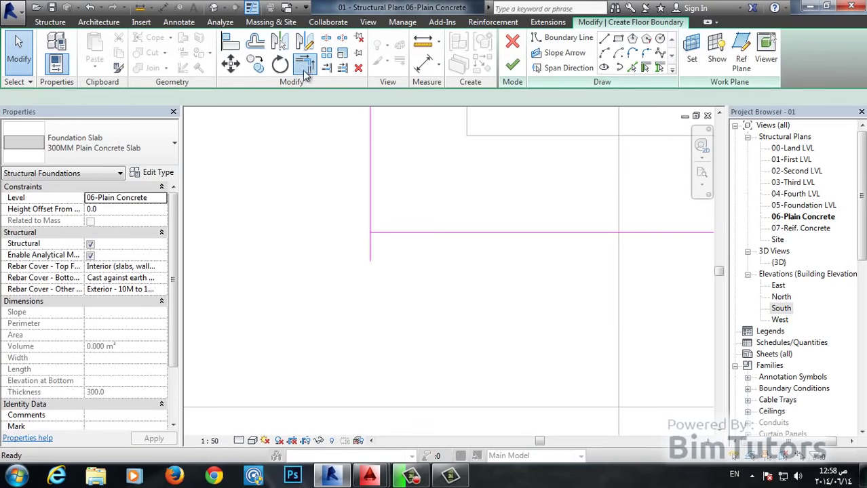
Trim/Extend to Corner the vertical and bottom lines so the corner closes exactly
click(305, 66)
click(370, 190)
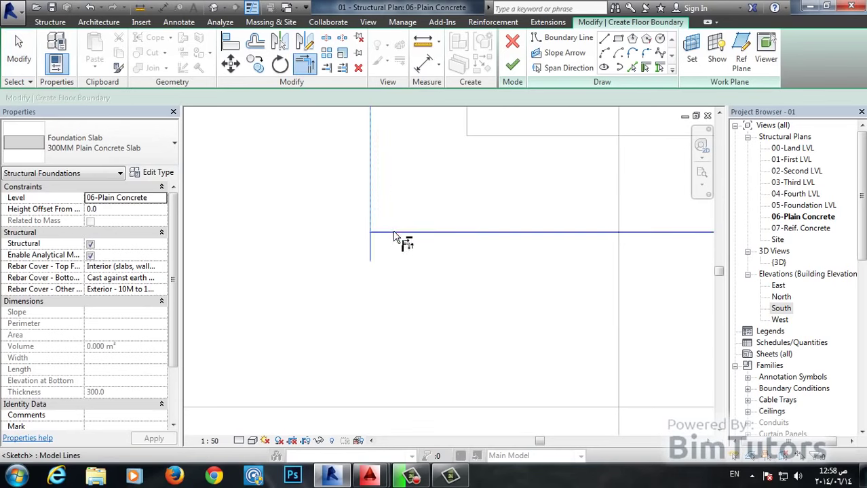
click(407, 290)
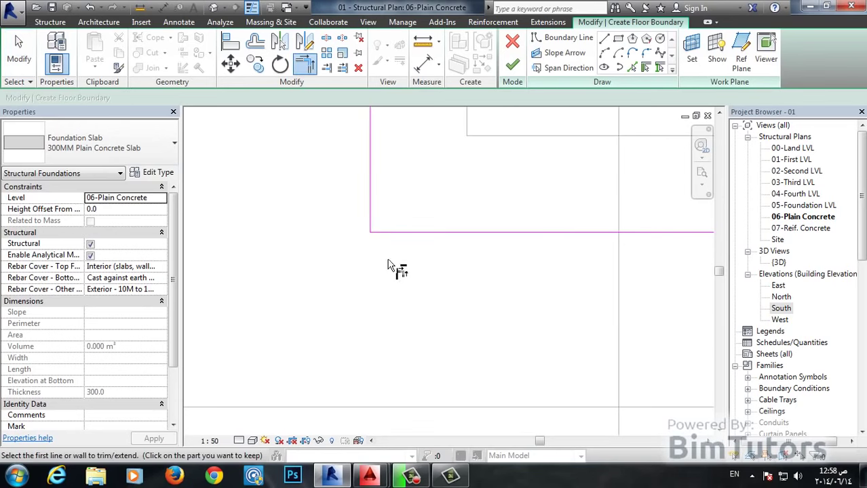
click(19, 51)
scroll(348, 198, down, 3)
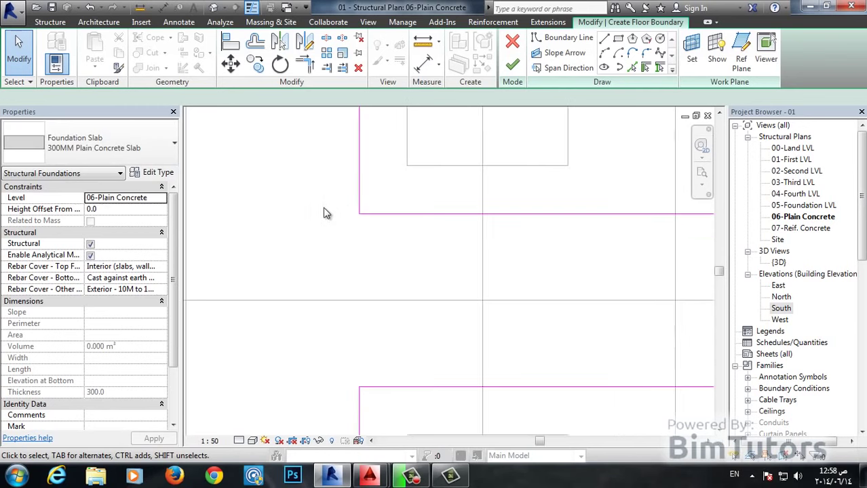
Finish the 300MM Plain Concrete slab sketch (419.257 m², 125.777 m³) and zoom out to view it whole
click(514, 67)
scroll(425, 235, down, 3)
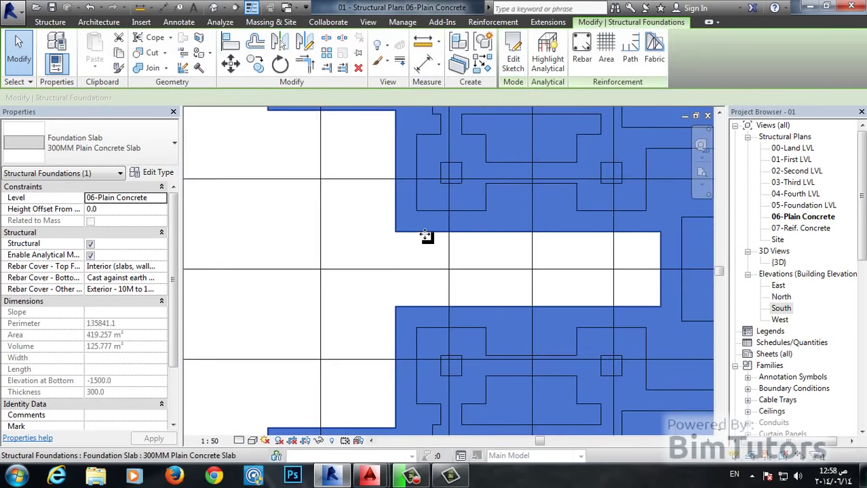
scroll(426, 236, down, 2)
scroll(426, 235, down, 2)
scroll(426, 313, up, 2)
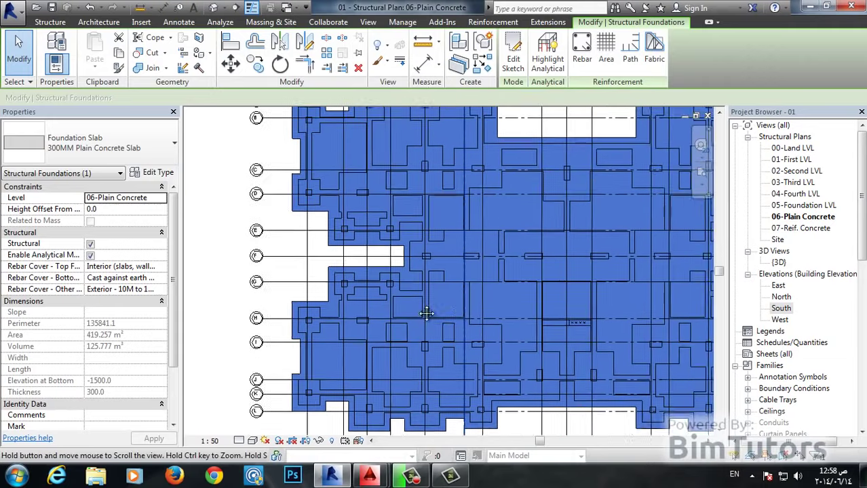
scroll(426, 313, up, 2)
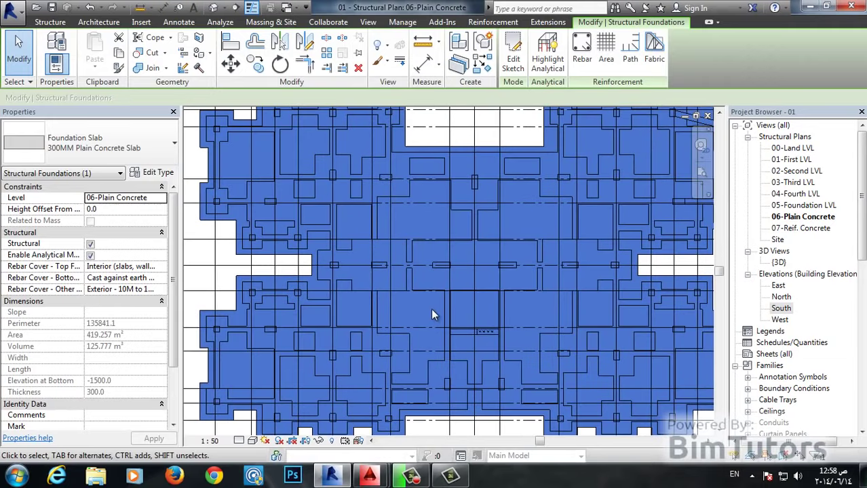
scroll(523, 158, down, 1)
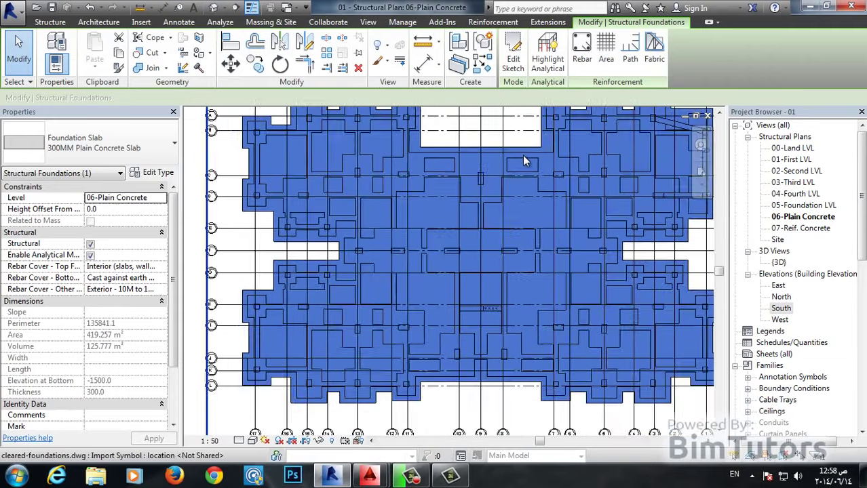
scroll(522, 161, down, 1)
middle_drag(624, 128, 601, 174)
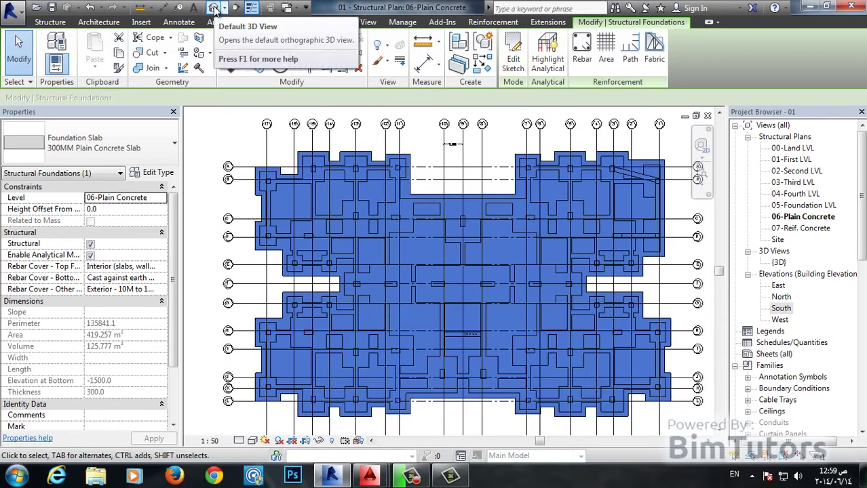
Open the default 3D view and orbit and zoom around the foundation model
click(214, 8)
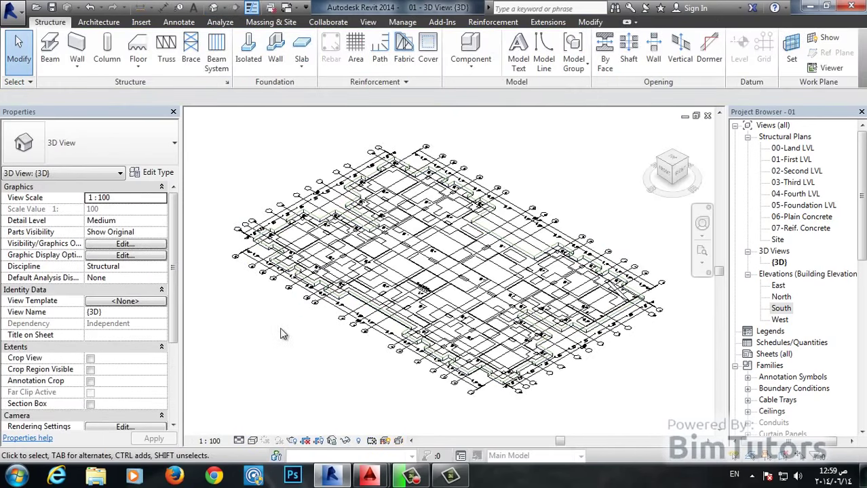
shift+middle_drag(377, 358, 475, 358)
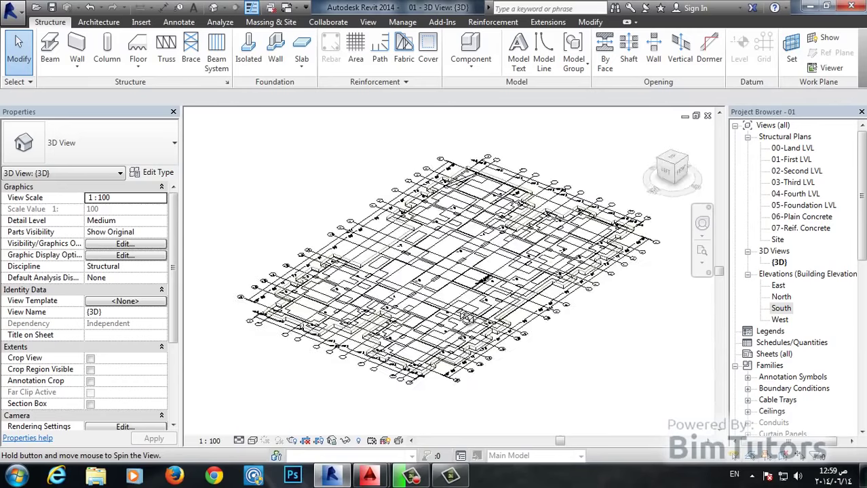
scroll(466, 317, up, 1)
scroll(462, 312, up, 1)
scroll(451, 306, up, 2)
scroll(438, 293, up, 2)
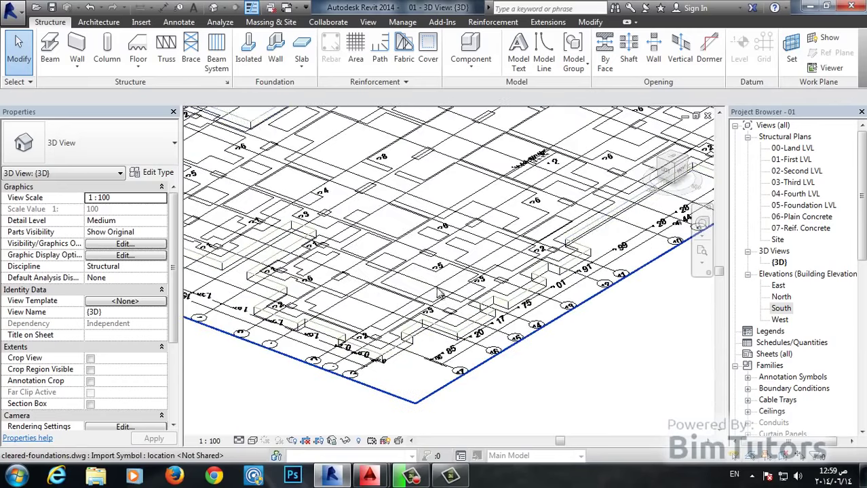
scroll(435, 278, down, 3)
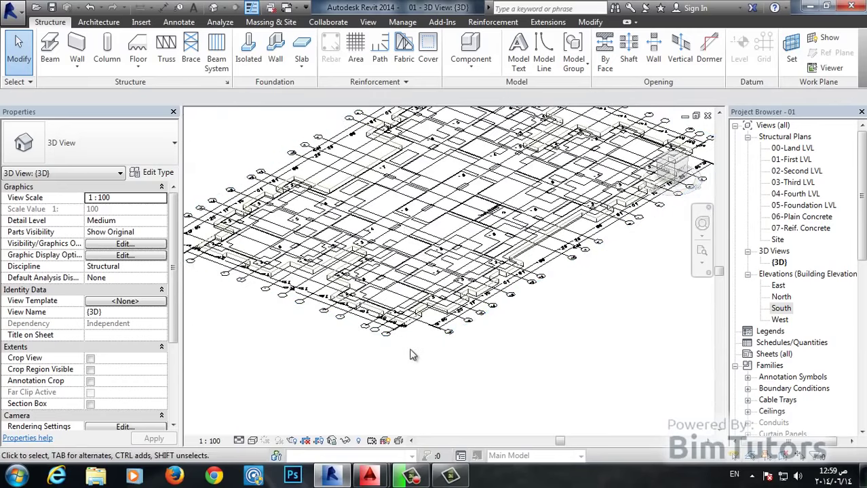
Select the plain concrete foundation slab in the {3D} view to show its properties
click(779, 262)
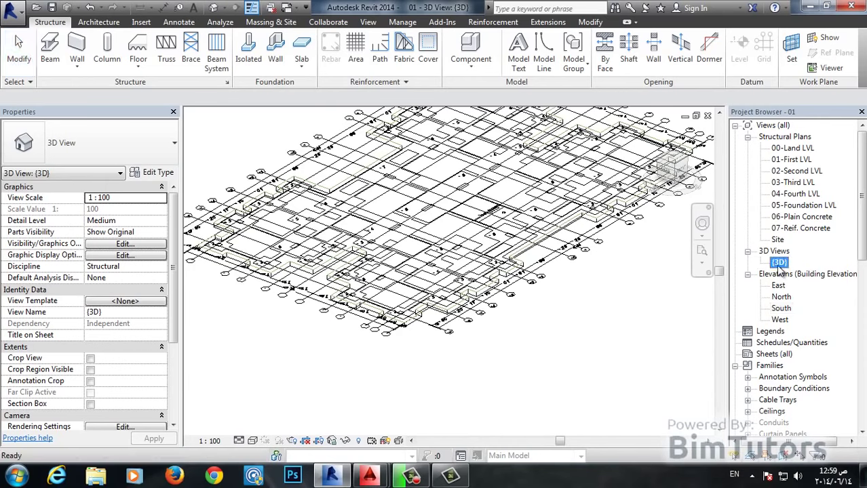
click(384, 339)
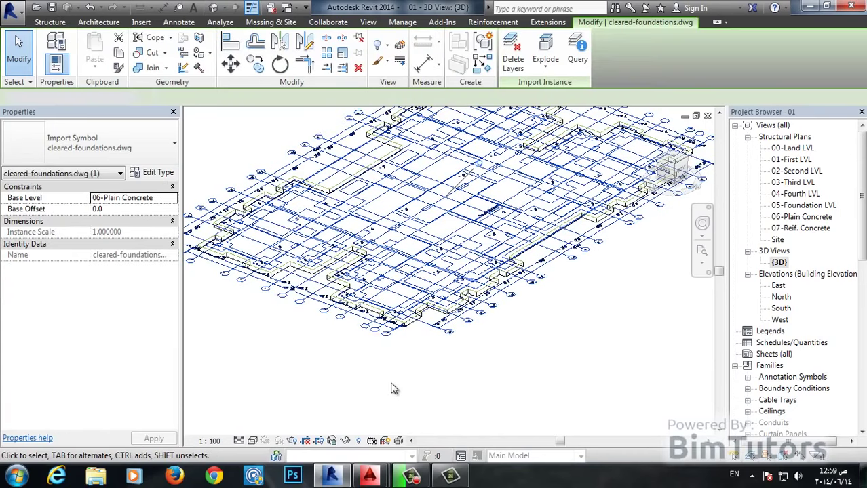
click(394, 389)
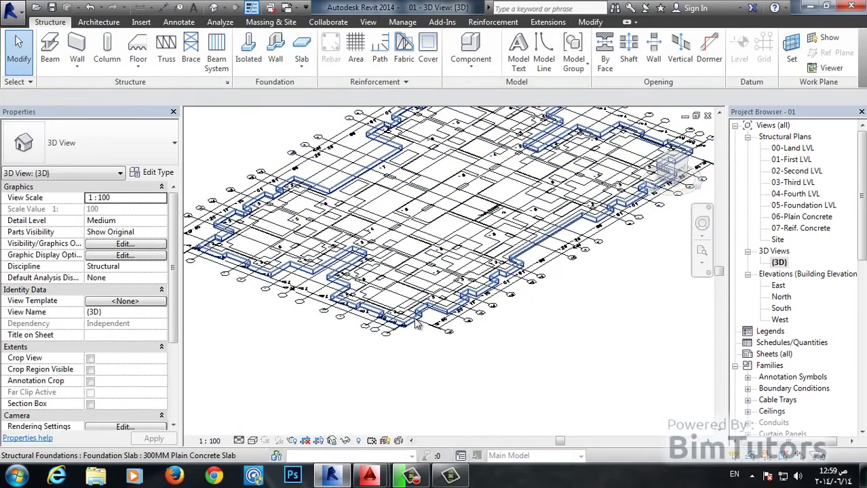
click(417, 325)
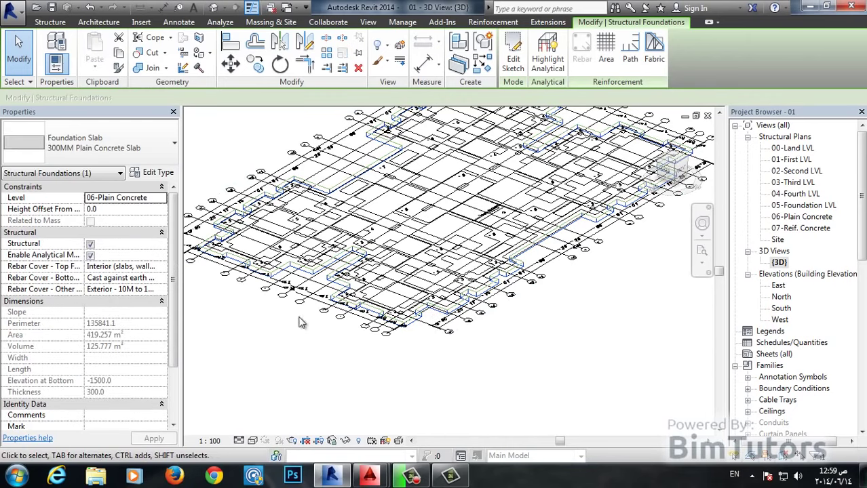
Try Wireframe, then set the 3D view's visual style to Consistent Colors
click(251, 441)
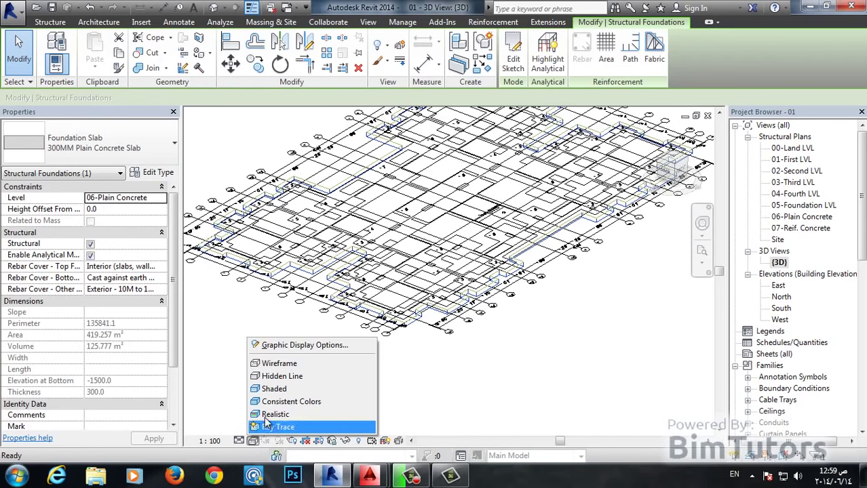
click(278, 365)
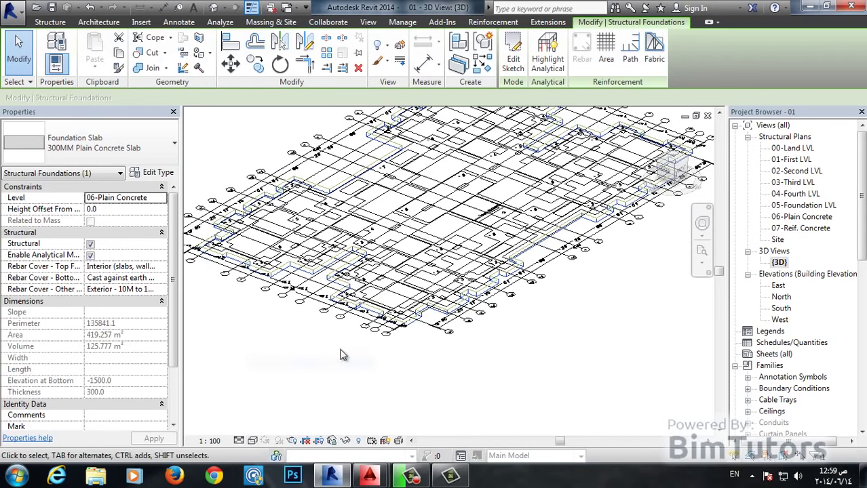
click(251, 441)
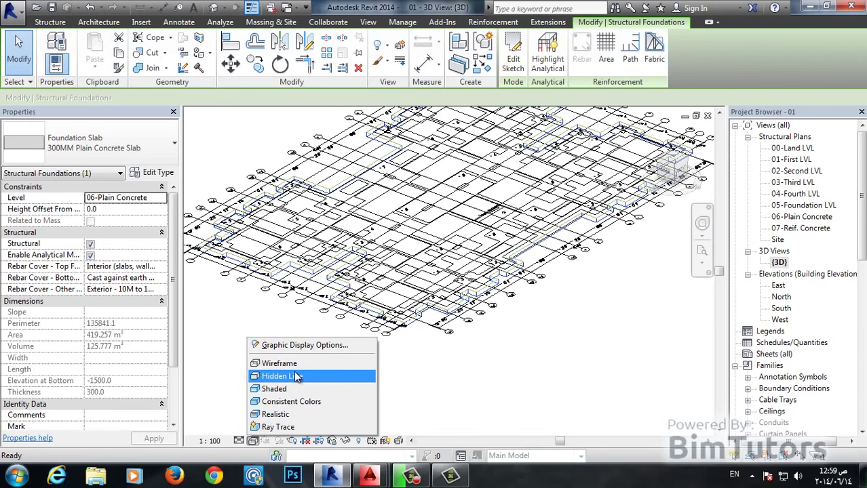
click(304, 400)
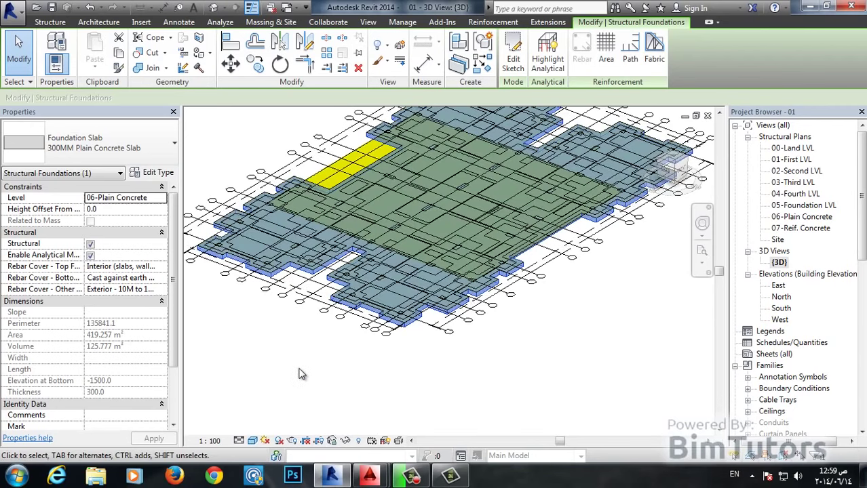
Orbit the 3D view and select the imported cleared-foundations.dwg drawing
click(281, 356)
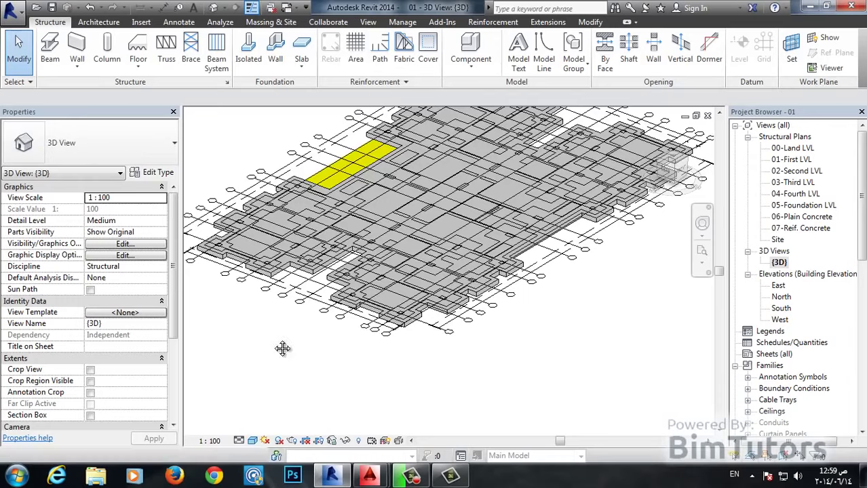
mouse_move(281, 353)
shift+middle_down()
mouse_move(417, 367)
mouse_move(482, 354)
shift+middle_up()
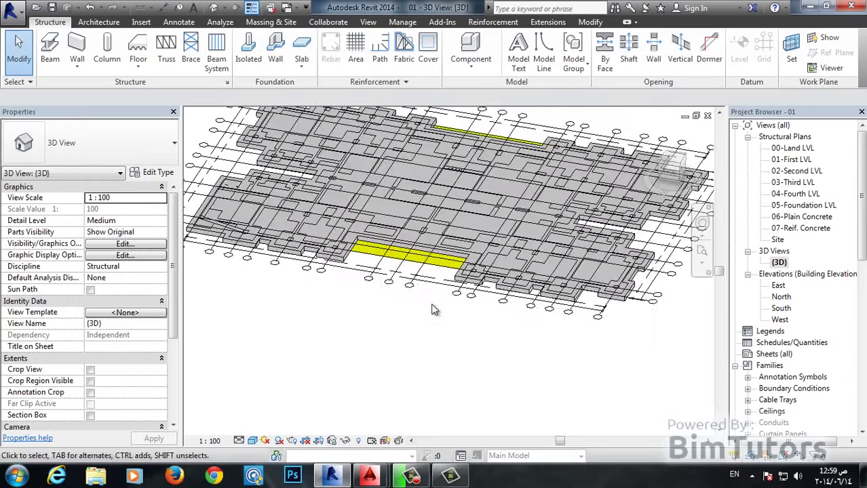
click(414, 290)
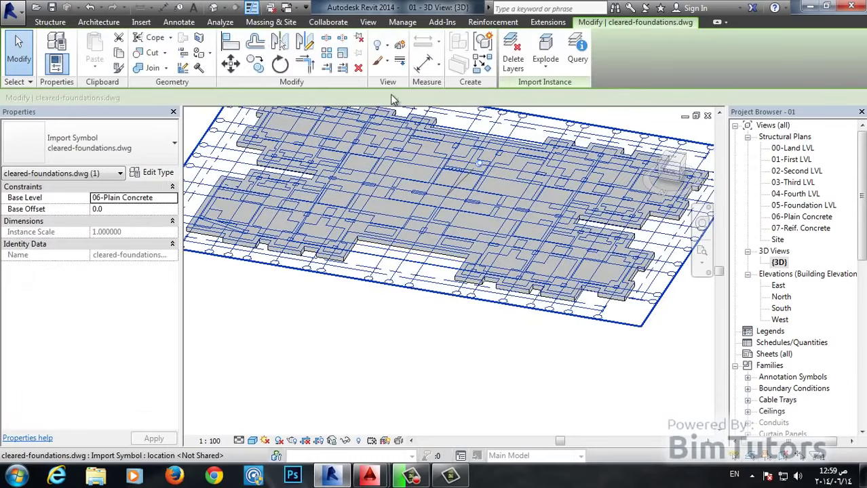
Hide the cleared-foundations.dwg import in the 3D view and orbit around the remaining slab
click(381, 45)
click(406, 66)
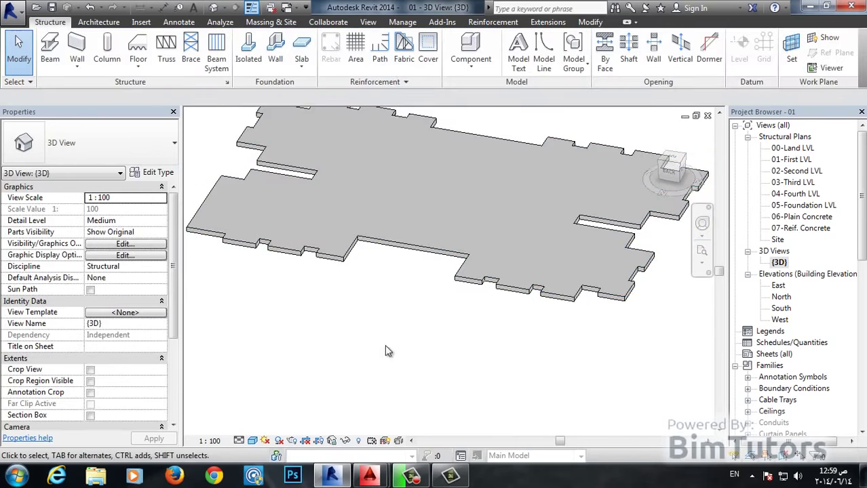
mouse_move(343, 352)
shift+middle_down()
mouse_move(612, 343)
mouse_move(451, 344)
mouse_move(438, 335)
shift+middle_up()
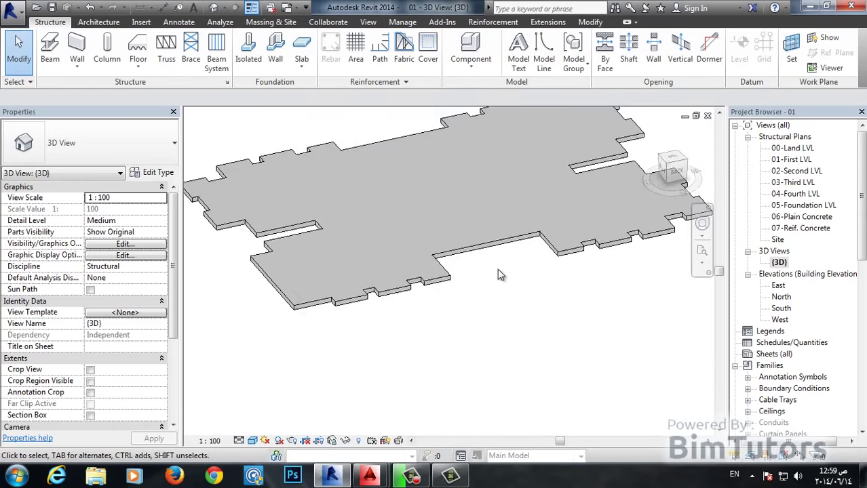
mouse_move(500, 275)
shift+middle_down()
mouse_move(503, 339)
mouse_move(536, 375)
mouse_move(472, 329)
mouse_move(411, 392)
mouse_move(448, 374)
shift+middle_up()
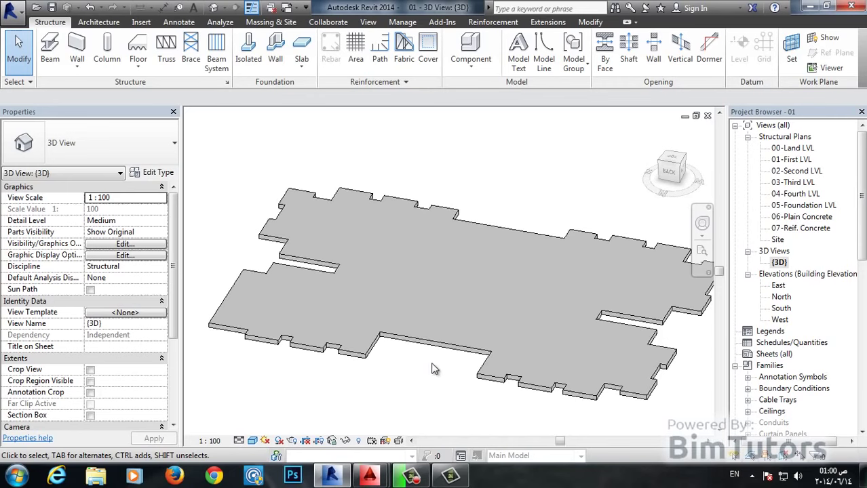
click(336, 354)
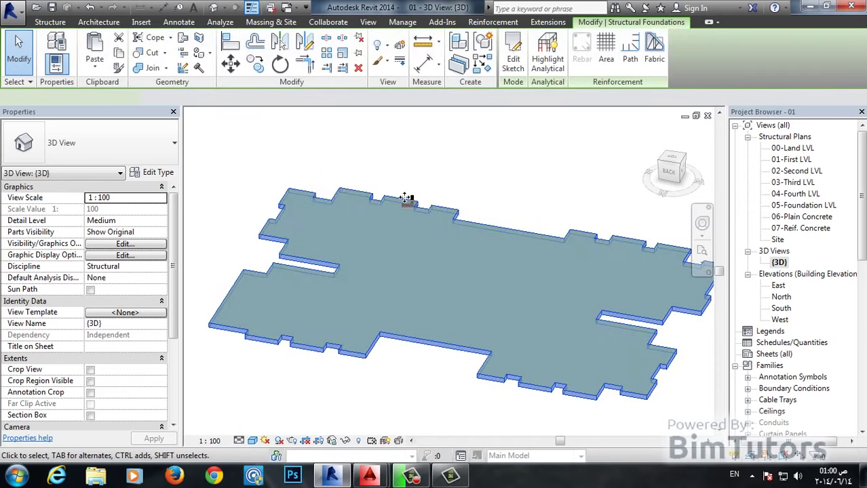
key(Escape)
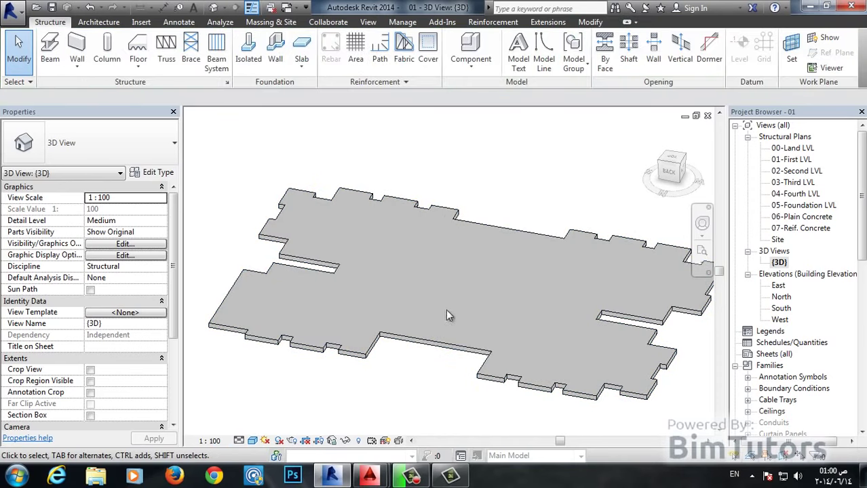
shift+middle_drag(386, 396, 309, 252)
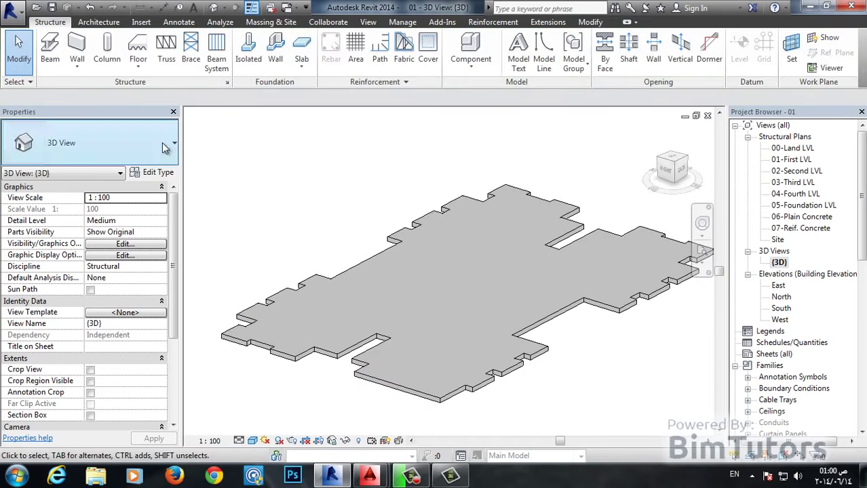
Select the slab, check its type list, and open Type Properties for 300MM Plain Concrete Slab
click(334, 284)
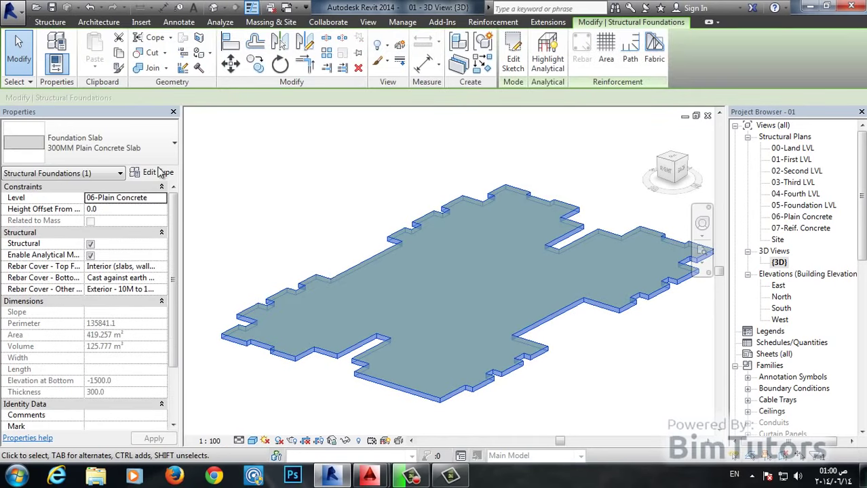
click(123, 146)
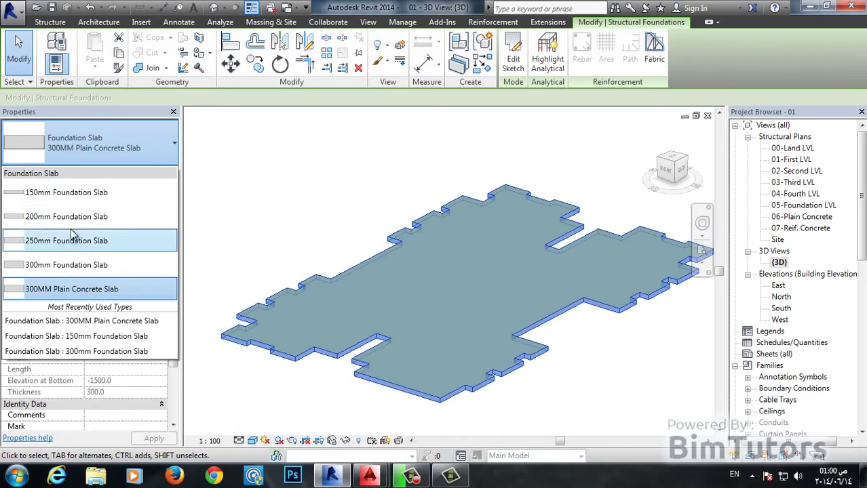
click(116, 147)
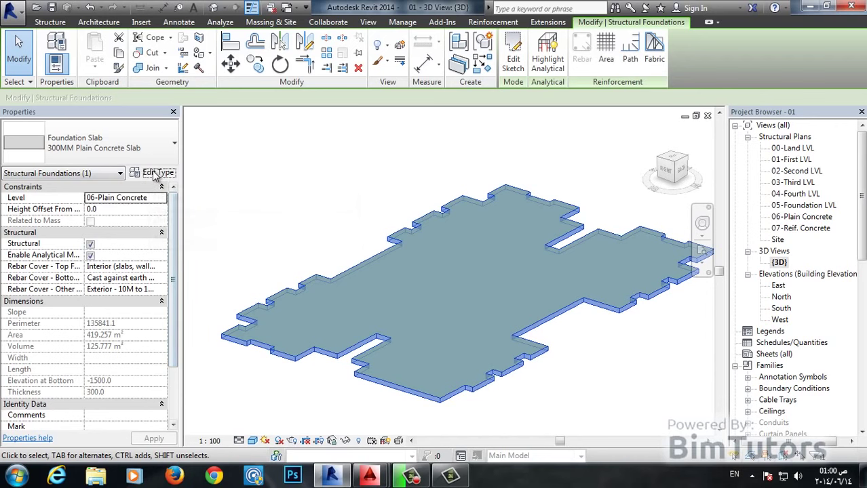
click(155, 175)
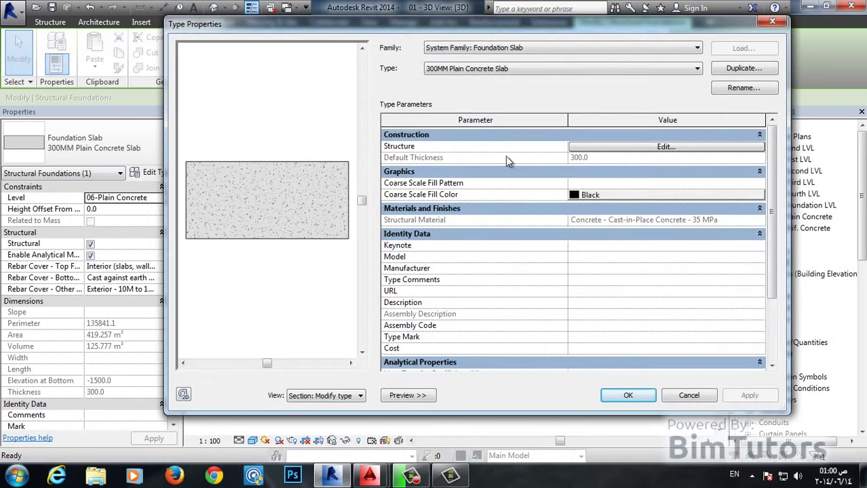
Inspect the single 300.0 Structure [1] cast-in-place concrete layer, then close both dialogs with OK
click(628, 146)
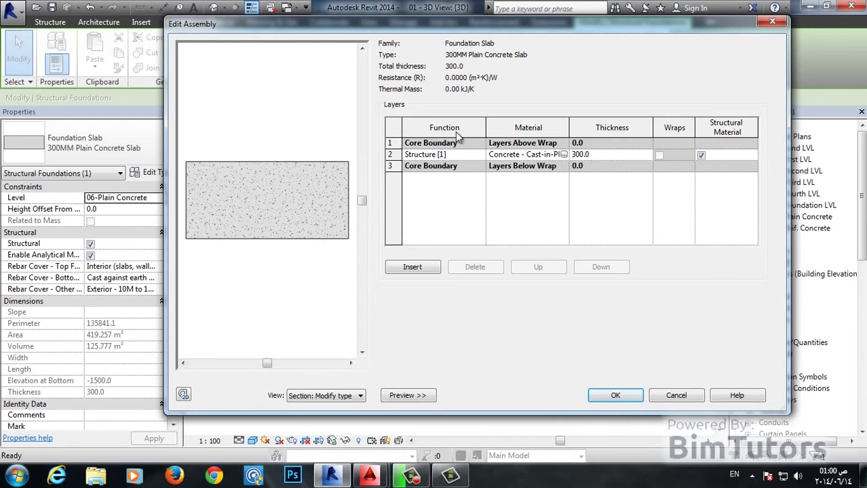
click(473, 156)
click(479, 156)
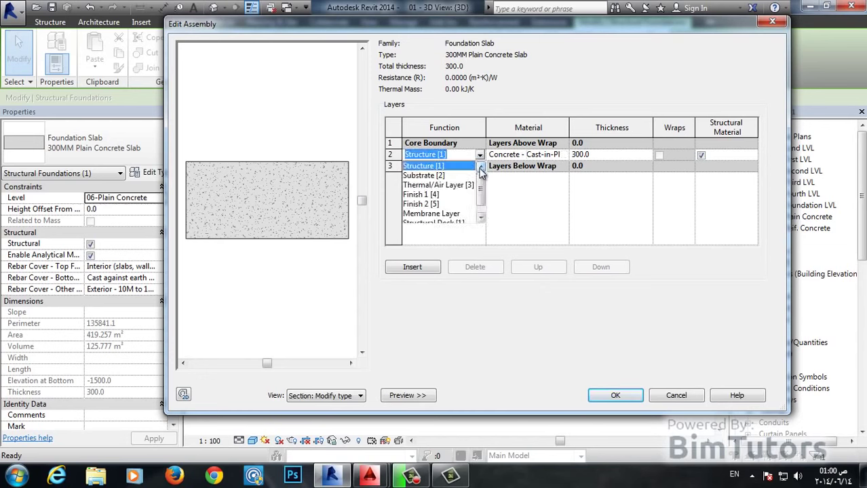
click(466, 157)
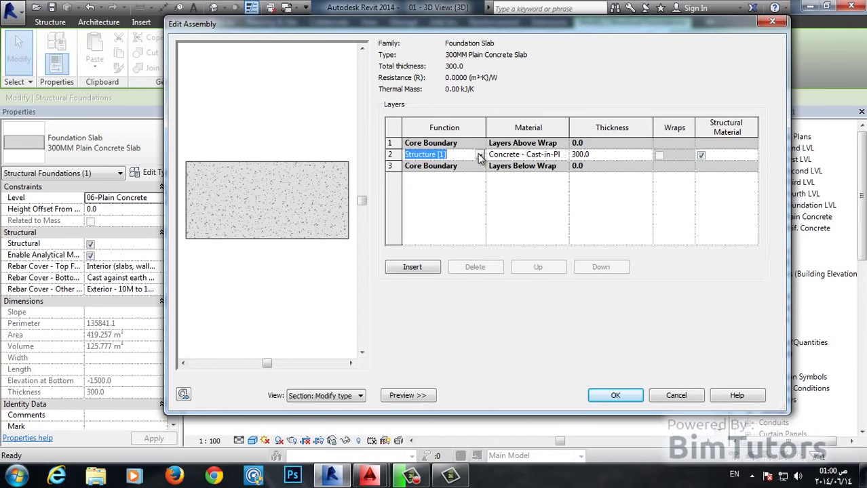
click(490, 184)
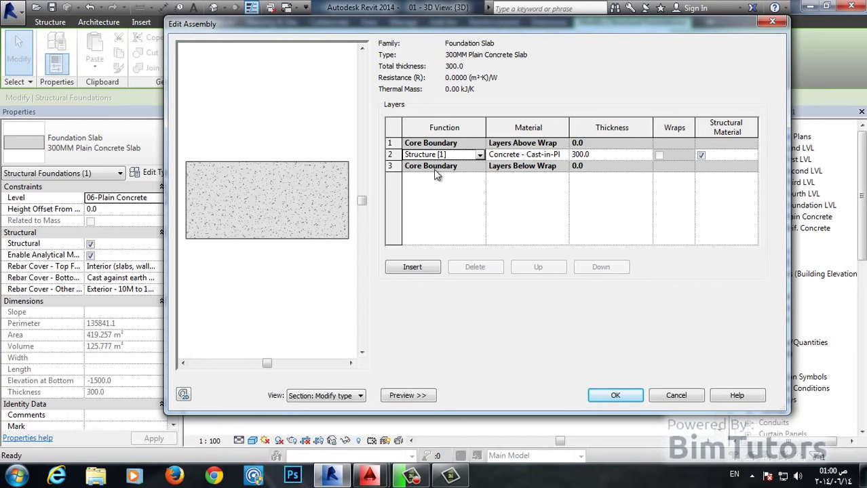
click(615, 400)
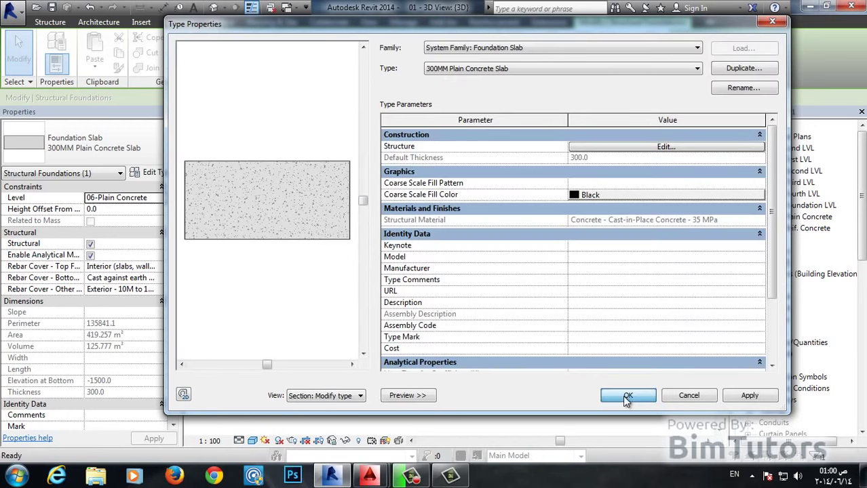
click(628, 398)
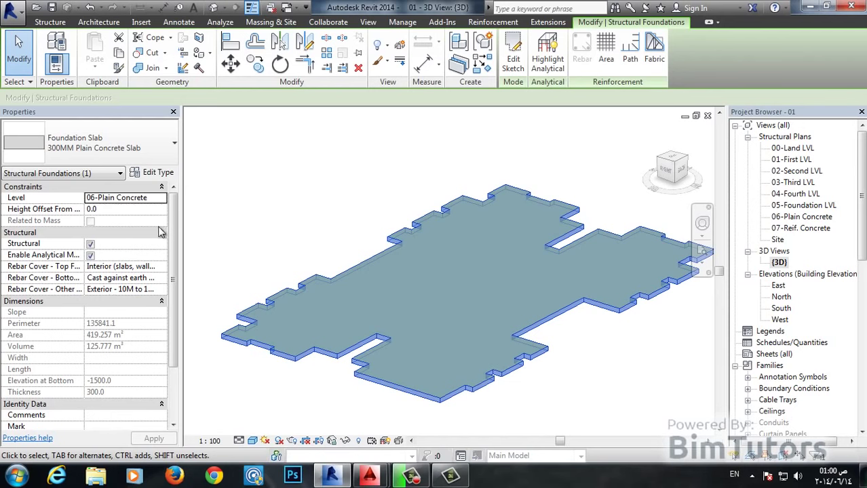
Open the South elevation, zoom in, and select the foundation slab
click(214, 200)
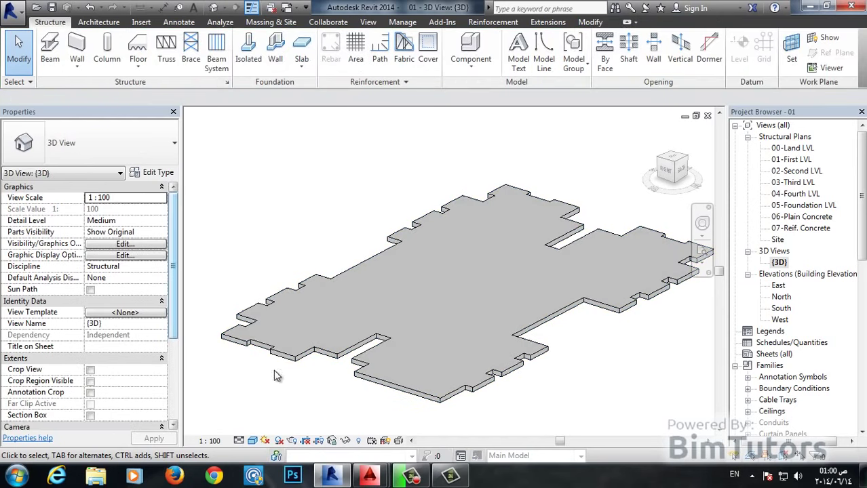
click(419, 330)
click(340, 215)
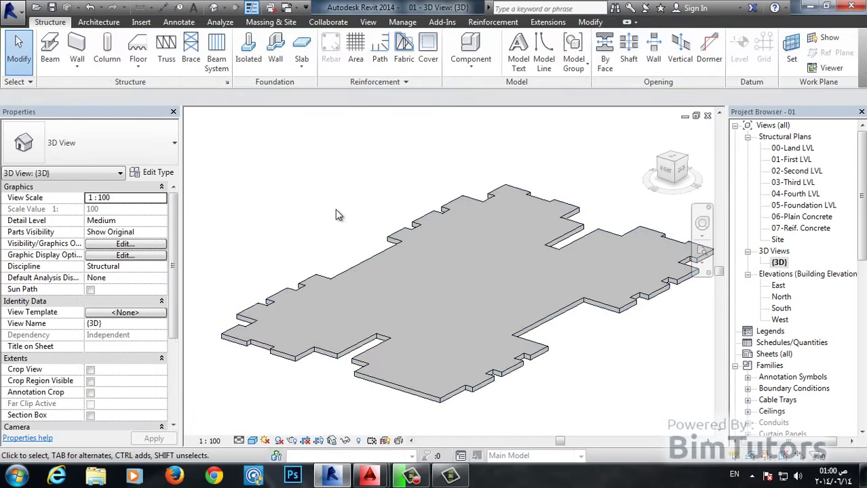
double_click(781, 310)
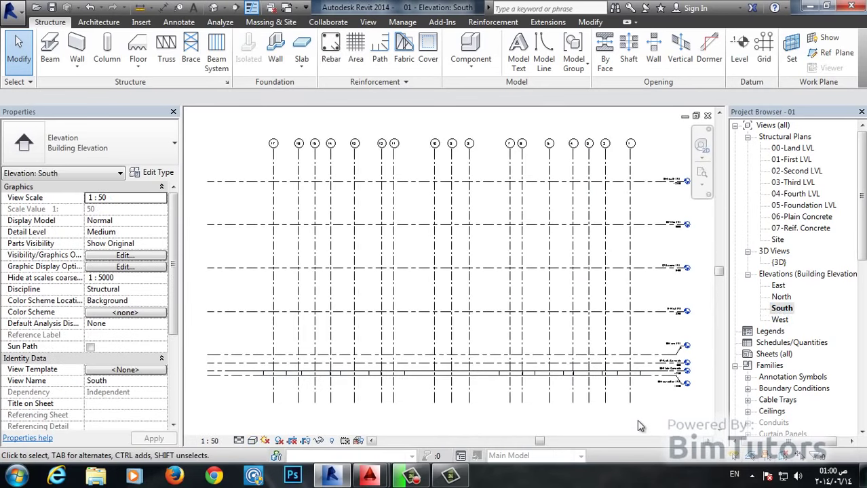
scroll(638, 348, up, 3)
scroll(638, 348, up, 2)
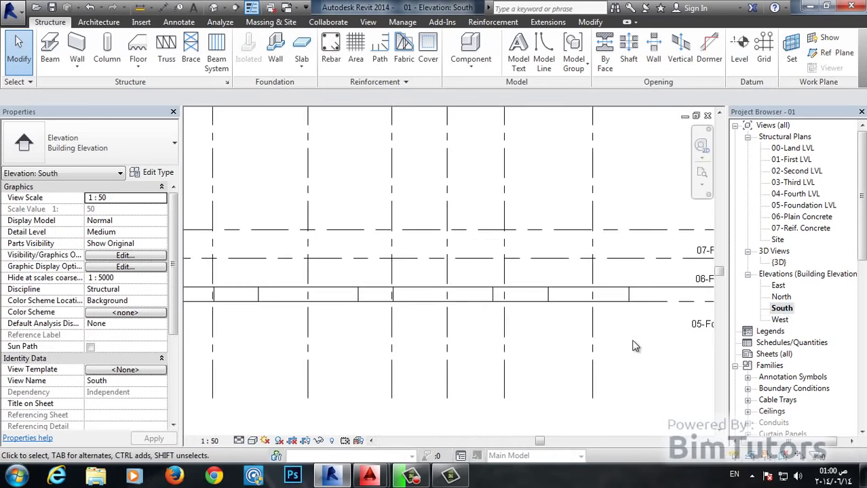
click(630, 297)
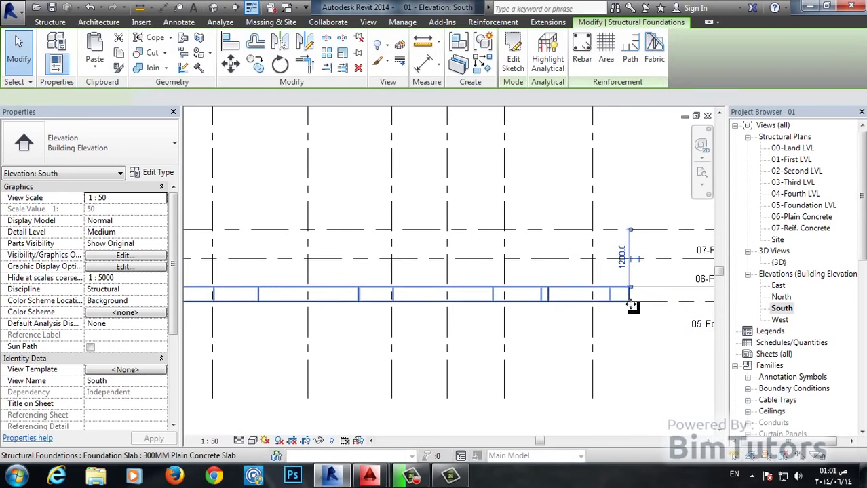
Check the elevation's Visual Style options while panning toward the level heads
click(253, 441)
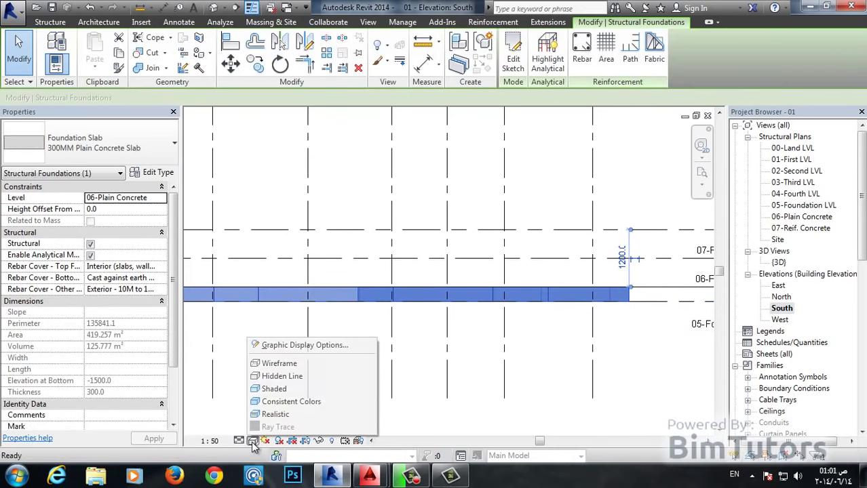
click(265, 406)
click(335, 349)
scroll(658, 354, down, 1)
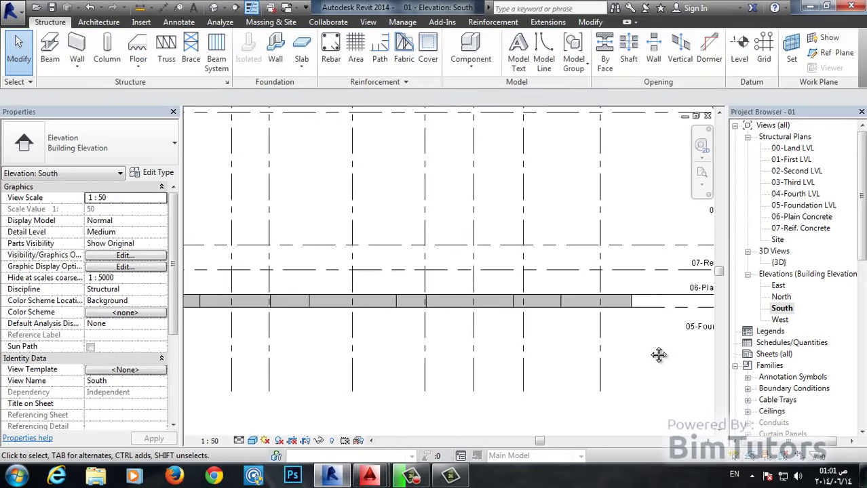
middle_drag(659, 355, 553, 321)
click(252, 441)
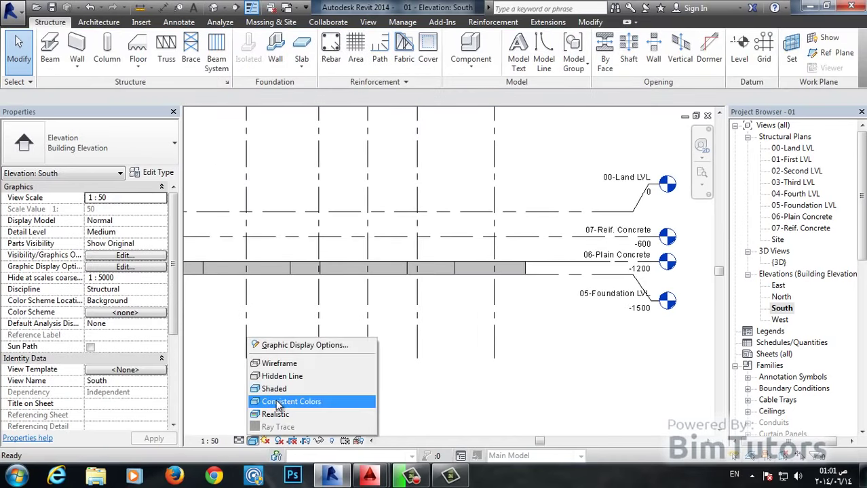
click(269, 390)
click(252, 441)
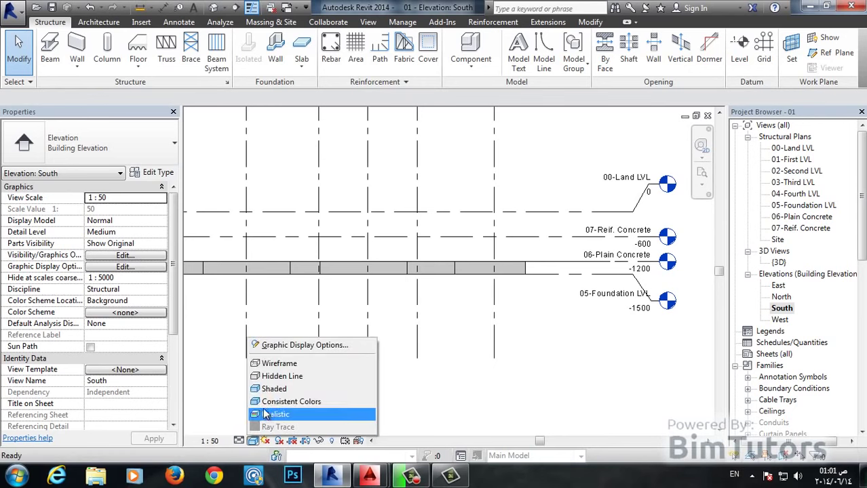
click(269, 406)
Pan and zoom until the grids and level heads, including 06-Plain Concrete, are visible
scroll(529, 285, up, 3)
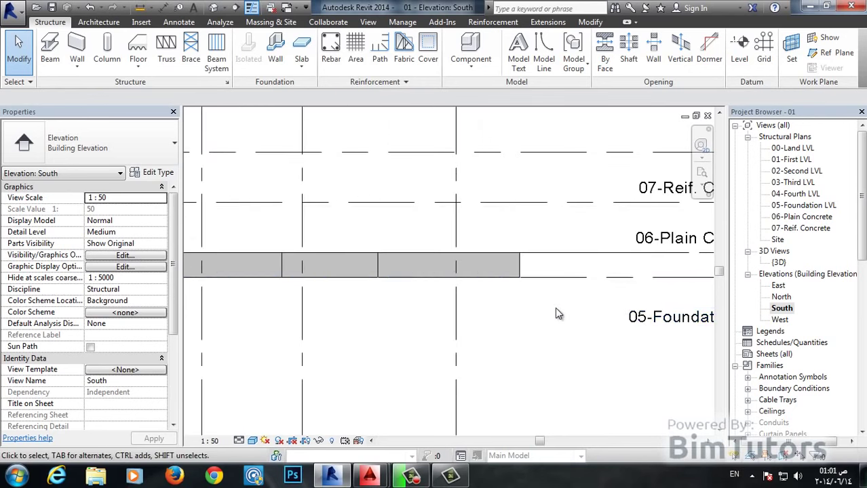
middle_drag(555, 307, 471, 370)
scroll(319, 353, down, 3)
mouse_move(319, 353)
middle_down()
mouse_move(596, 383)
mouse_move(681, 381)
middle_up()
mouse_move(508, 356)
middle_down()
mouse_move(575, 360)
mouse_move(199, 361)
middle_up()
middle_drag(654, 377, 388, 364)
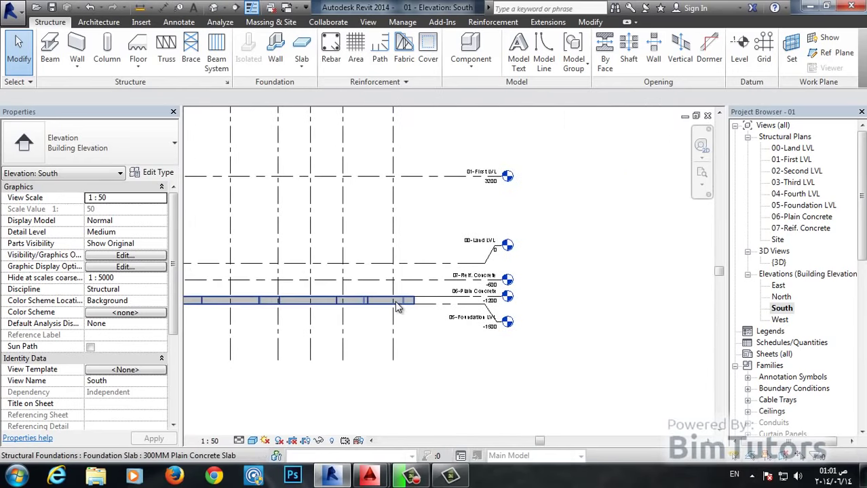
scroll(400, 305, up, 2)
scroll(465, 341, up, 2)
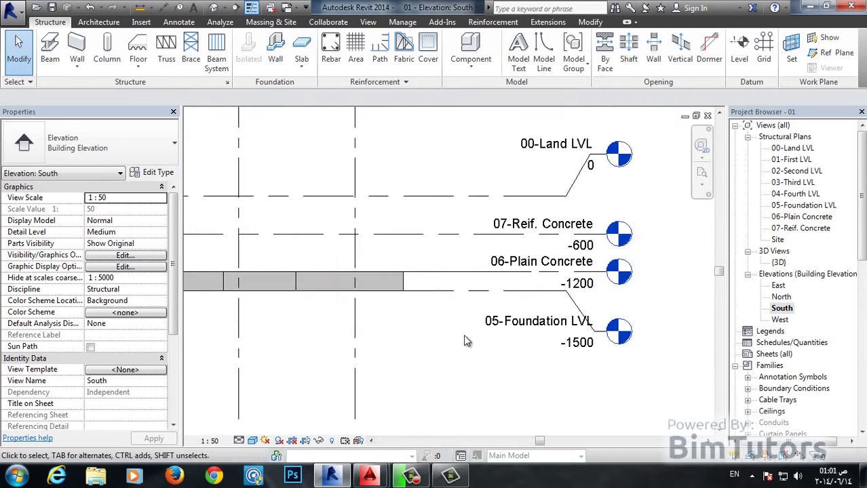
click(435, 274)
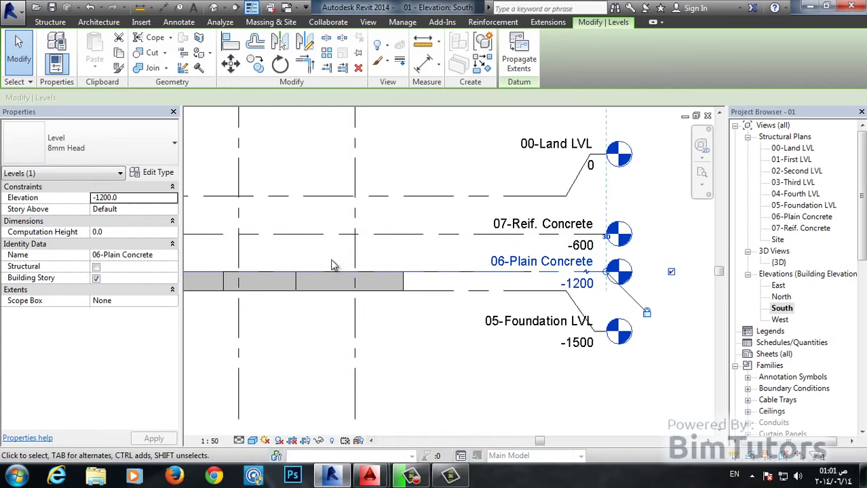
click(465, 235)
click(441, 256)
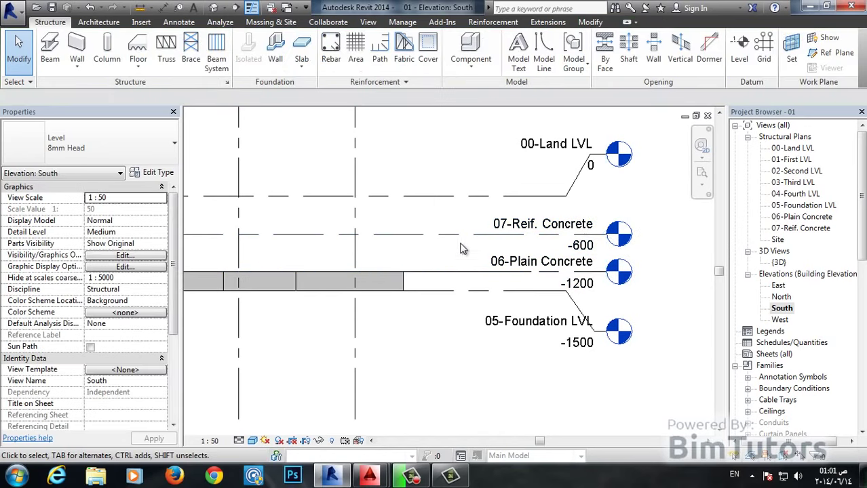
click(400, 283)
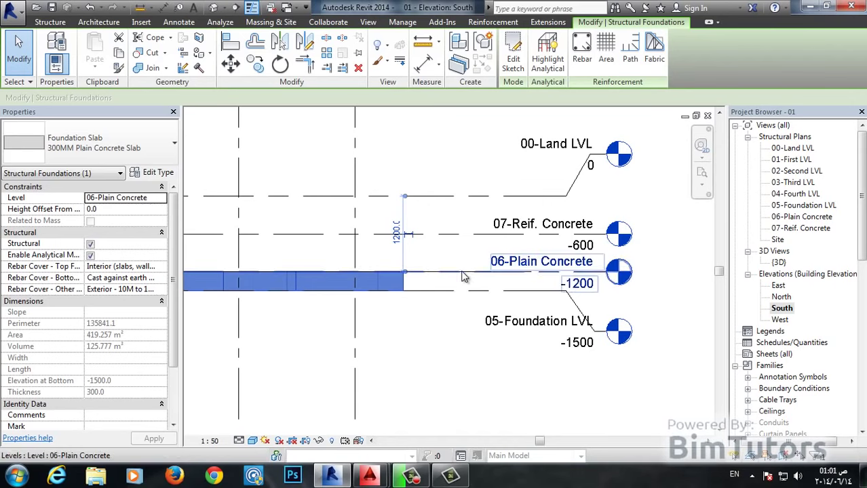
click(416, 304)
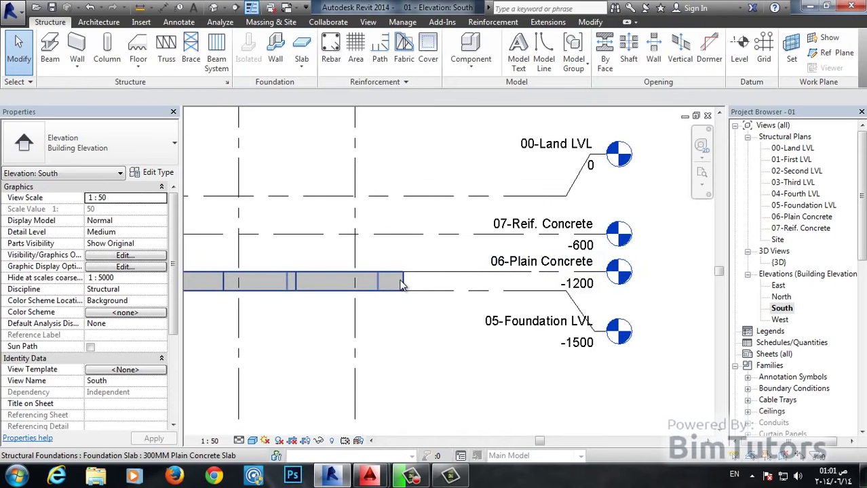
click(401, 285)
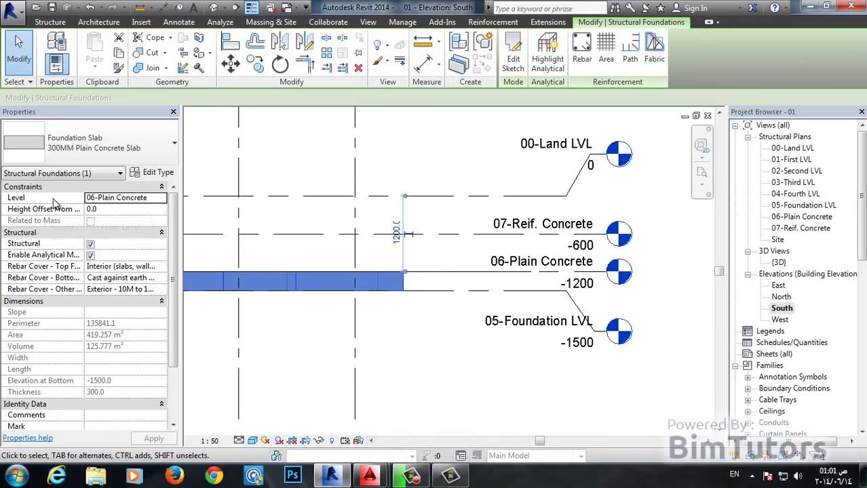
click(126, 197)
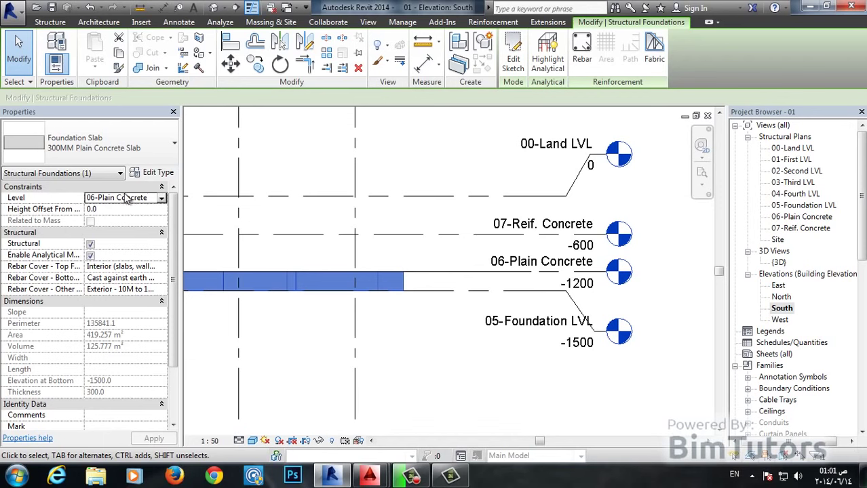
click(281, 315)
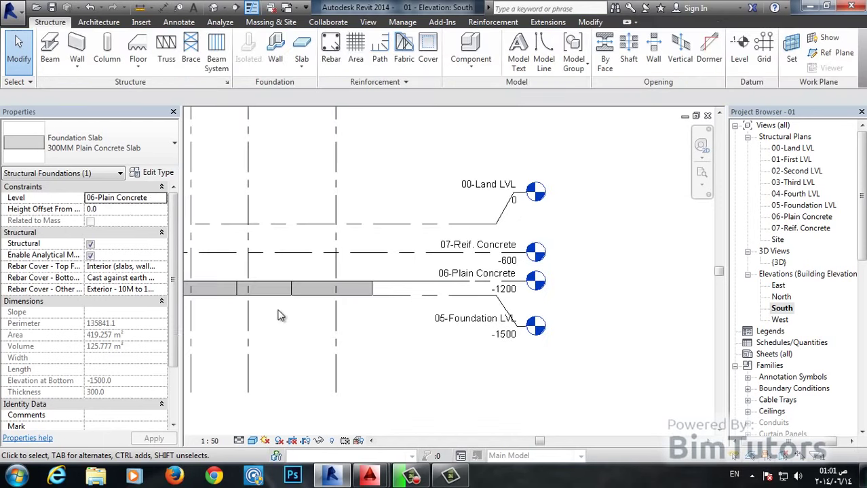
scroll(431, 344, down, 2)
middle_drag(431, 344, 504, 327)
click(504, 325)
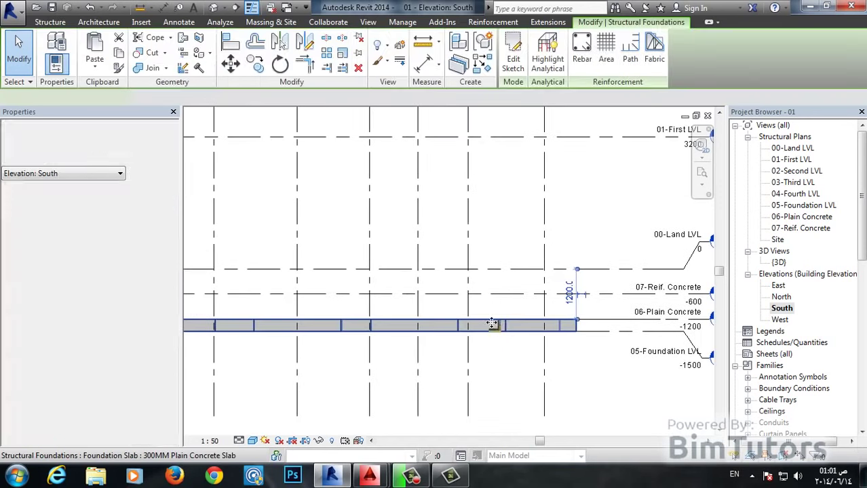
click(126, 198)
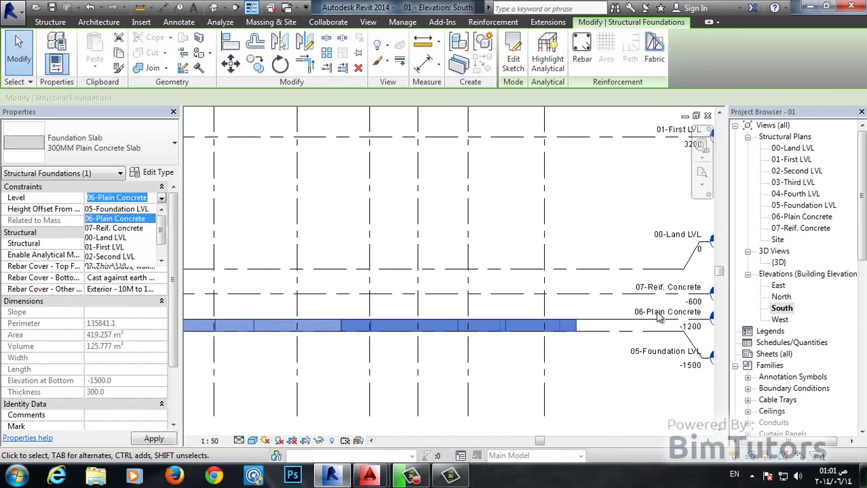
click(161, 201)
click(162, 199)
mouse_move(163, 225)
mouse_down()
mouse_move(165, 242)
mouse_move(168, 215)
mouse_up()
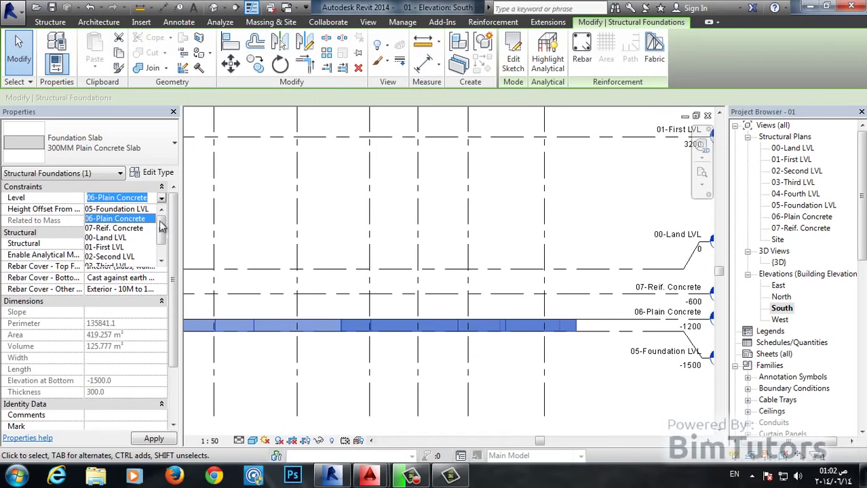
click(147, 221)
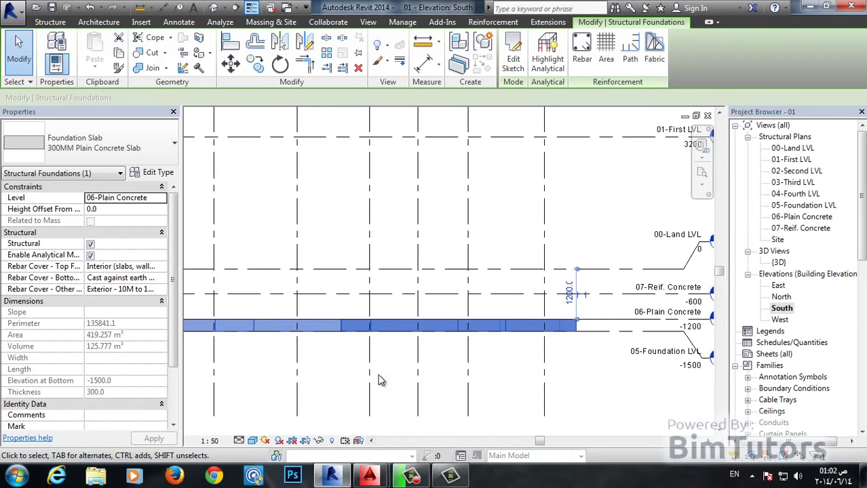
click(522, 358)
scroll(549, 358, up, 4)
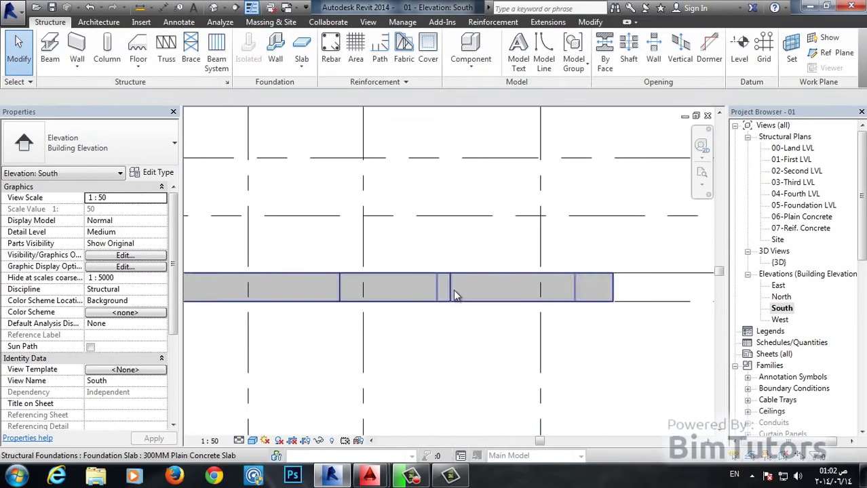
Select the slab and change its Height Offset From Level to 50
click(447, 285)
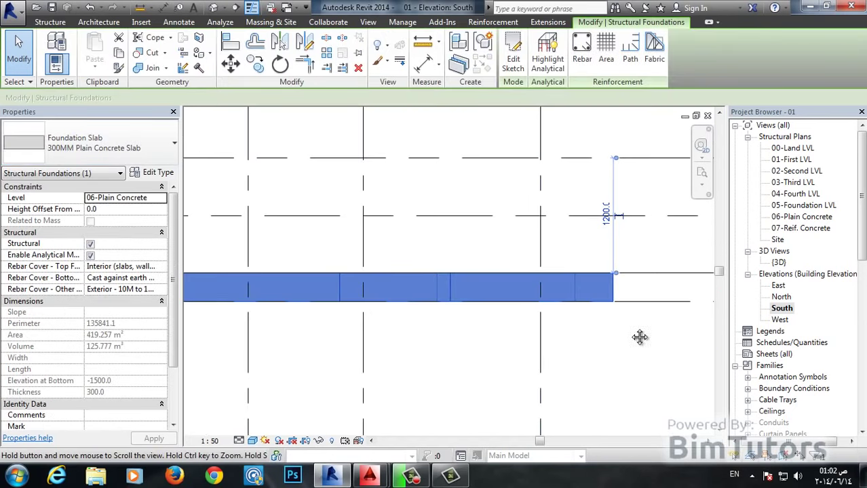
mouse_move(640, 337)
middle_down()
mouse_move(281, 343)
mouse_move(402, 349)
mouse_move(397, 342)
middle_up()
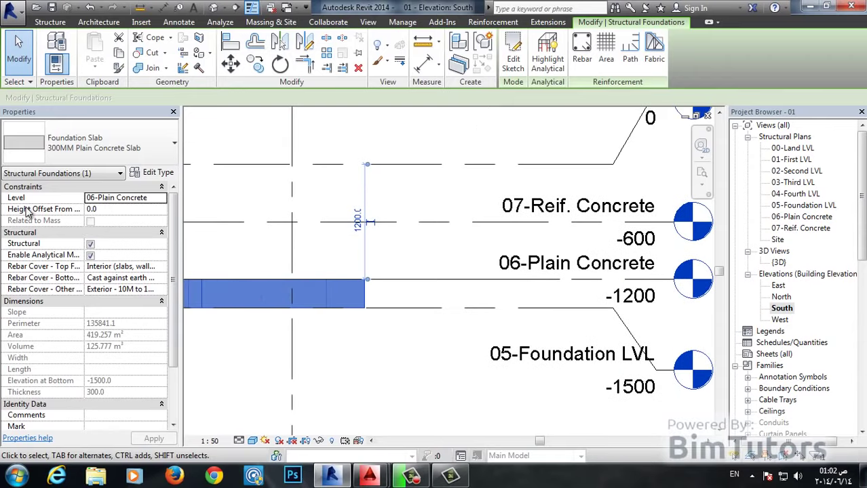
click(102, 209)
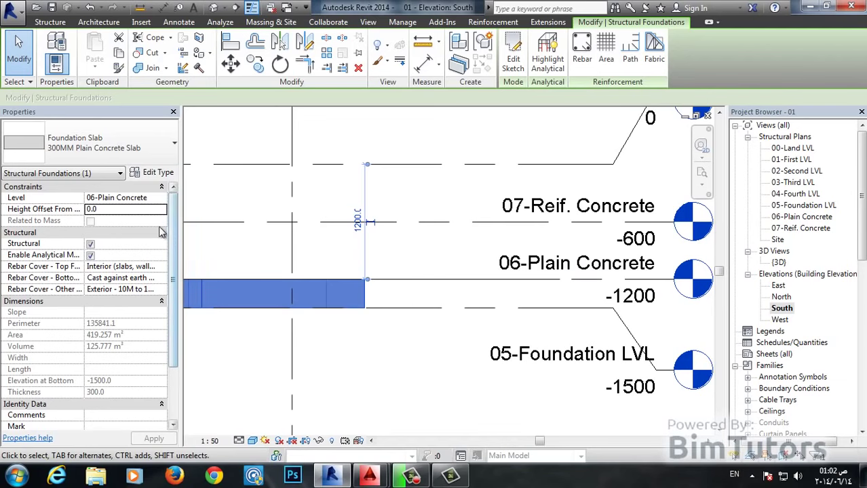
double_click(126, 210)
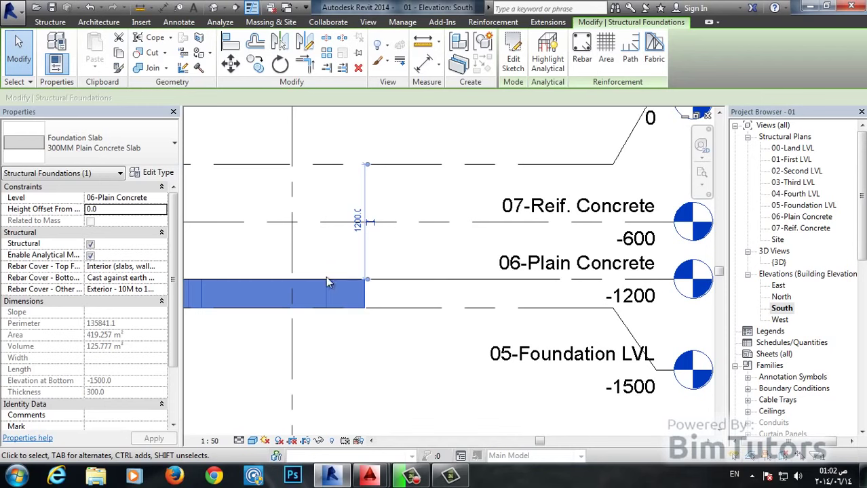
double_click(127, 210)
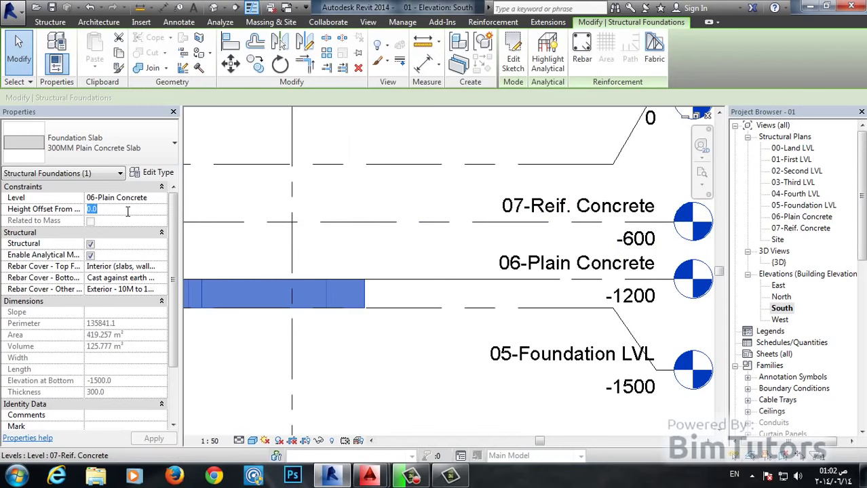
text(50)
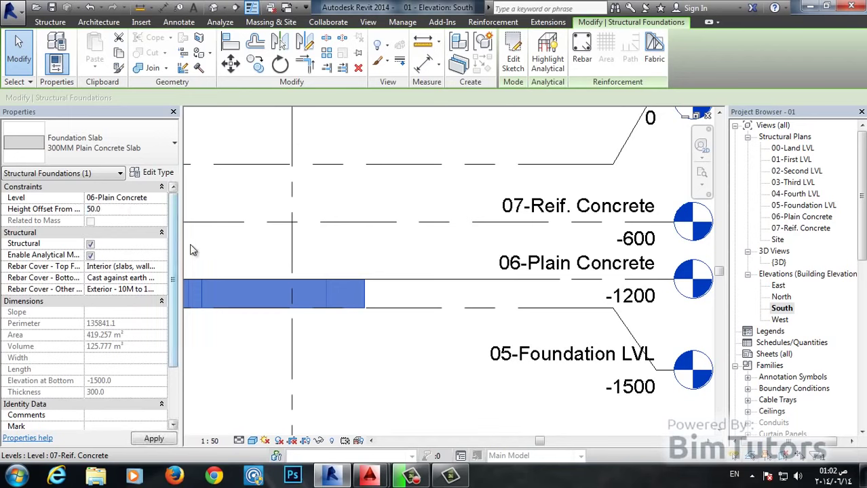
key(Return)
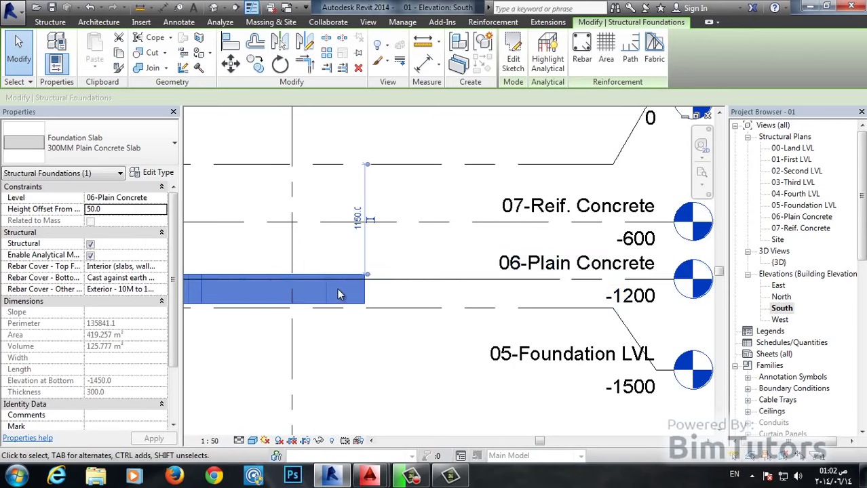
Re-edit the Height Offset From Level value, entering 0
scroll(337, 288, up, 3)
click(135, 210)
text(-80)
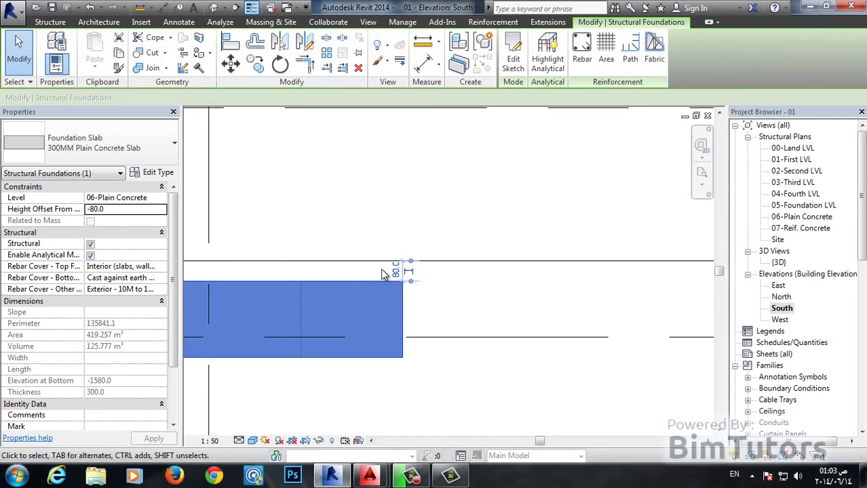
click(143, 209)
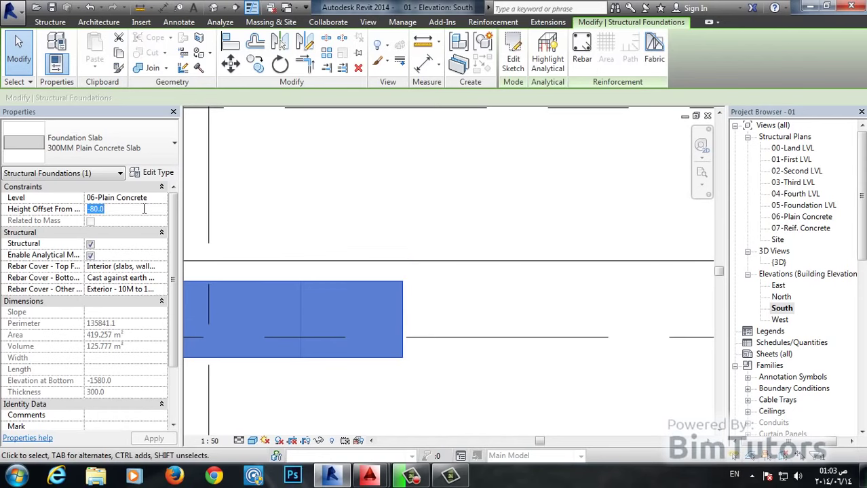
text(0)
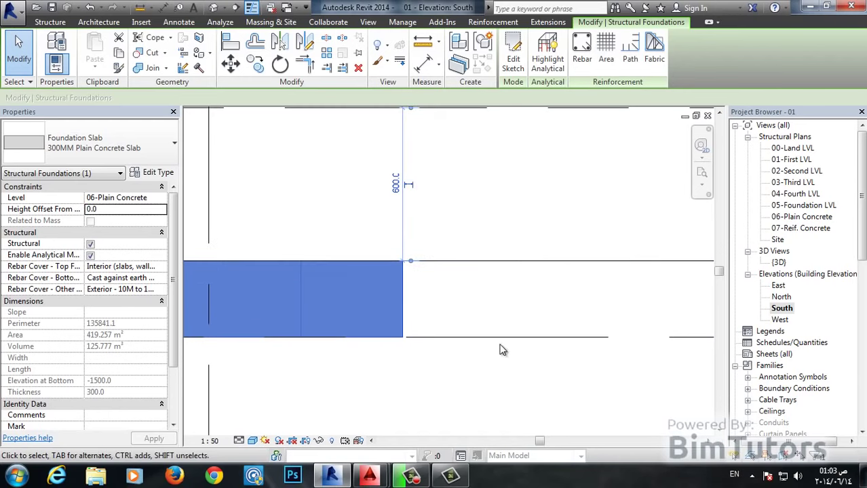
scroll(356, 364, down, 3)
middle_drag(356, 364, 556, 344)
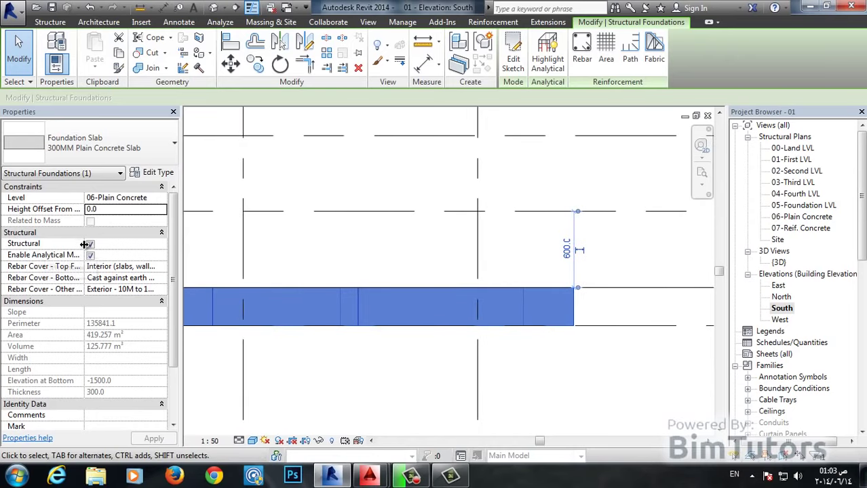
middle_drag(213, 271, 348, 275)
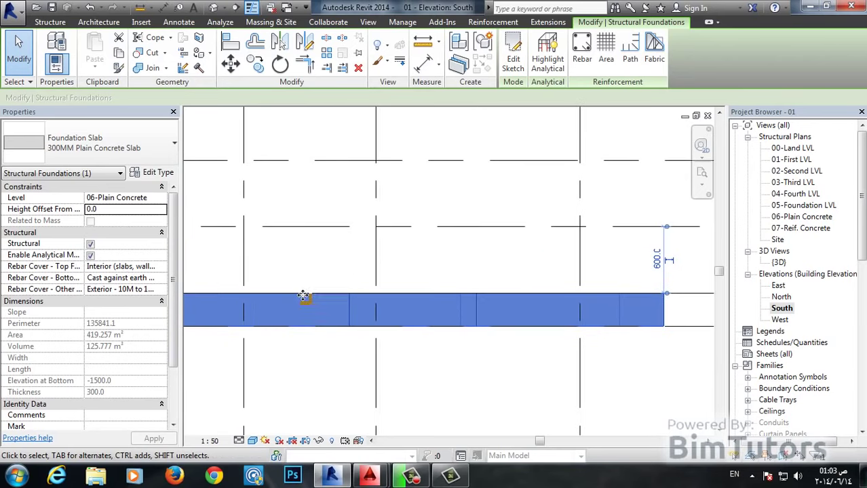
scroll(303, 297, down, 1)
scroll(303, 297, down, 1)
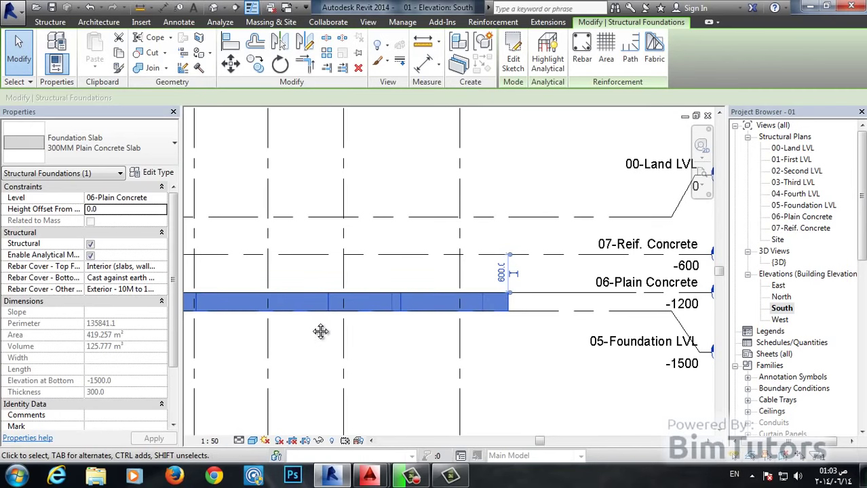
middle_drag(313, 330, 377, 336)
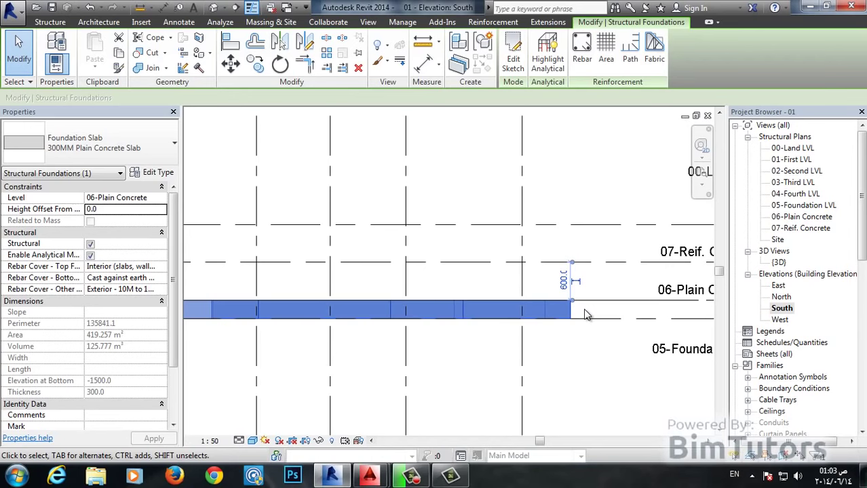
scroll(587, 314, up, 2)
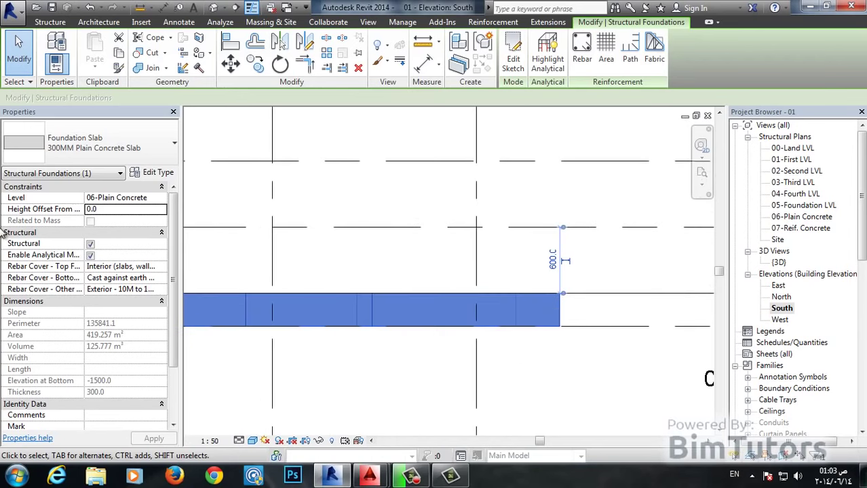
Uncheck Structural for the foundation slab, apply it, and reselect the slab
click(90, 244)
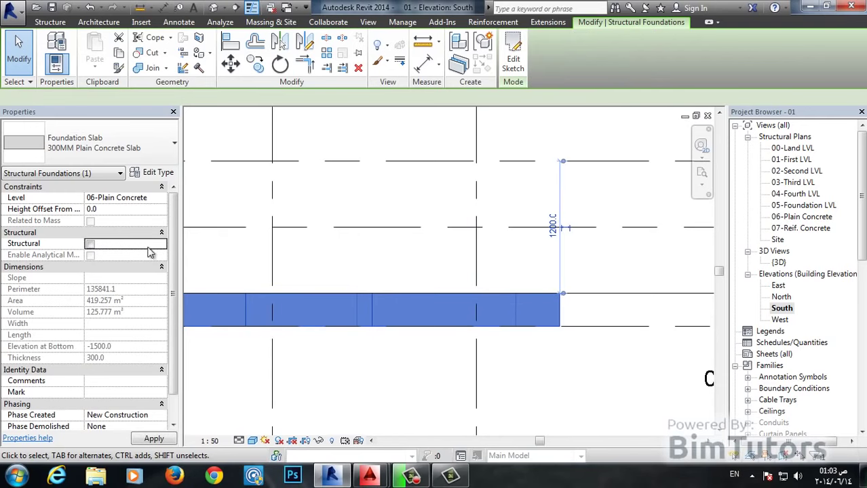
click(90, 244)
click(91, 245)
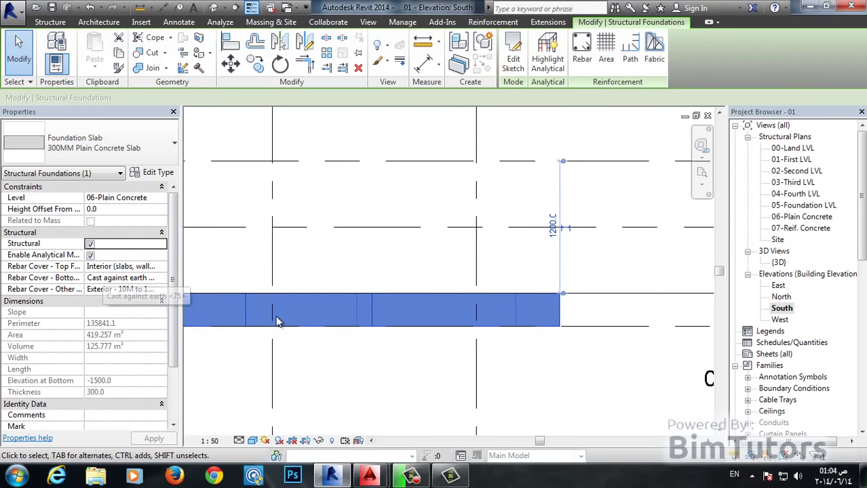
click(90, 244)
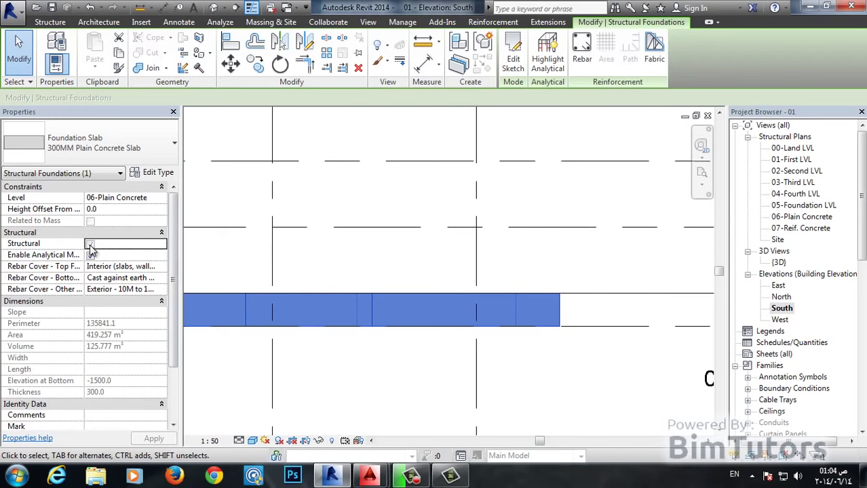
click(332, 268)
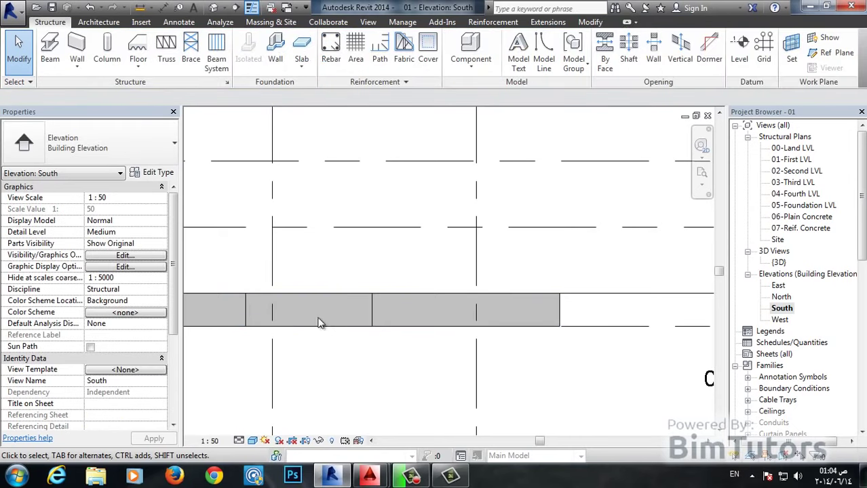
click(374, 314)
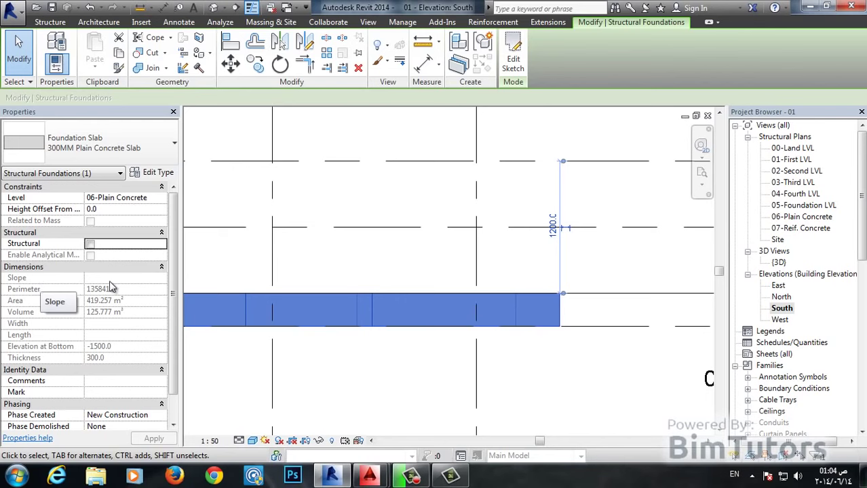
Pan and zoom the South elevation to check the slab between -1200 and -1500 levels
scroll(280, 271, down, 2)
middle_drag(280, 270, 580, 286)
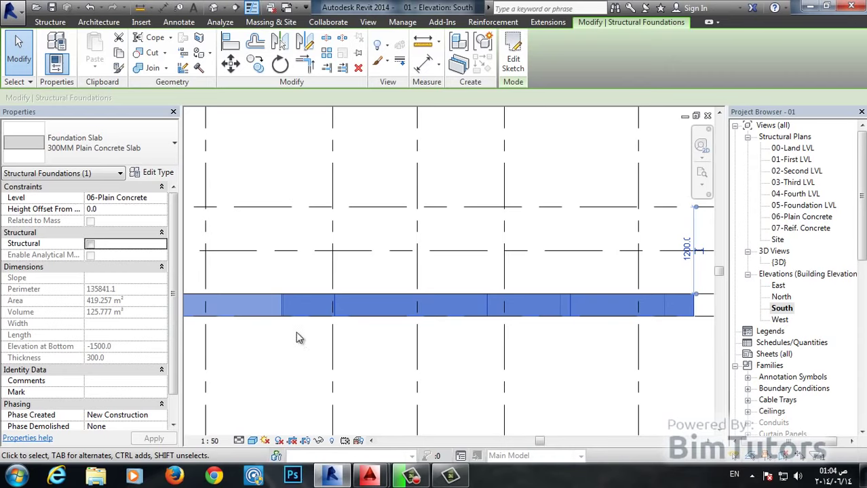
scroll(304, 339, down, 5)
scroll(426, 351, up, 2)
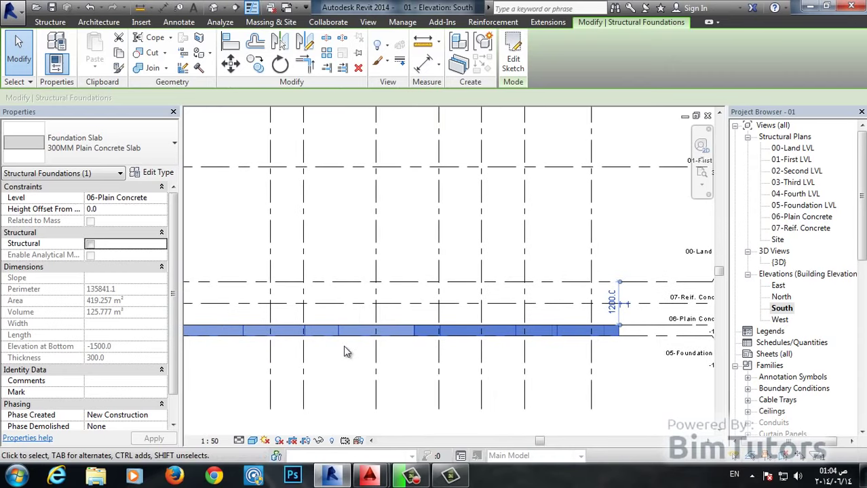
scroll(343, 345, up, 1)
scroll(343, 345, up, 2)
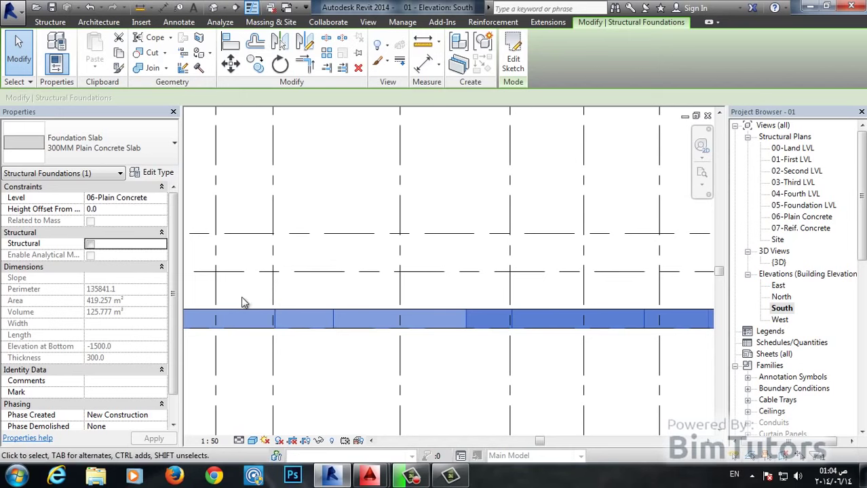
scroll(285, 380, down, 2)
middle_drag(285, 379, 268, 331)
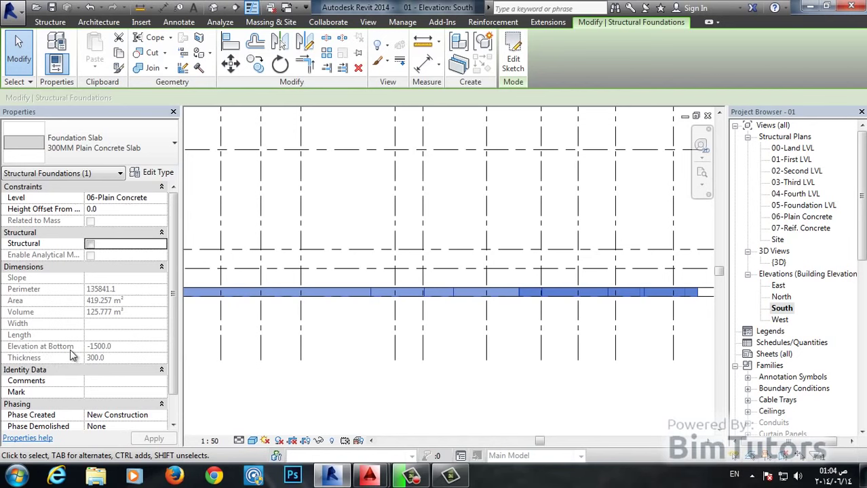
middle_drag(497, 338, 406, 322)
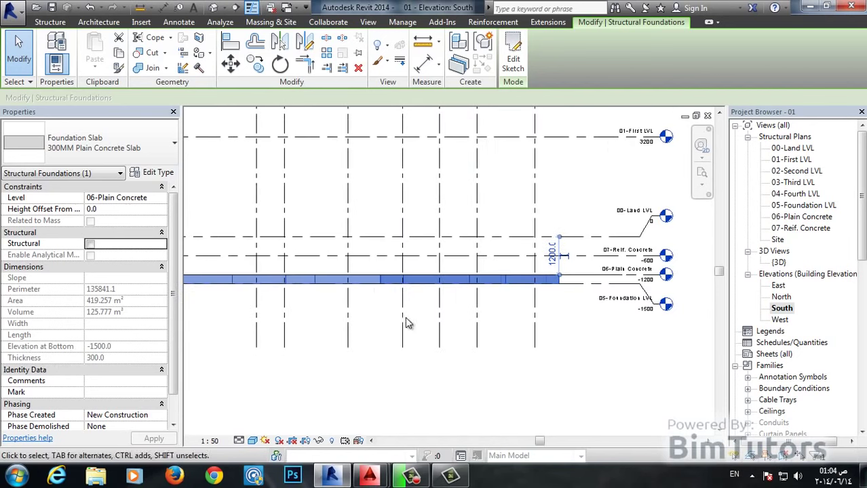
scroll(556, 291, up, 2)
middle_drag(591, 315, 552, 333)
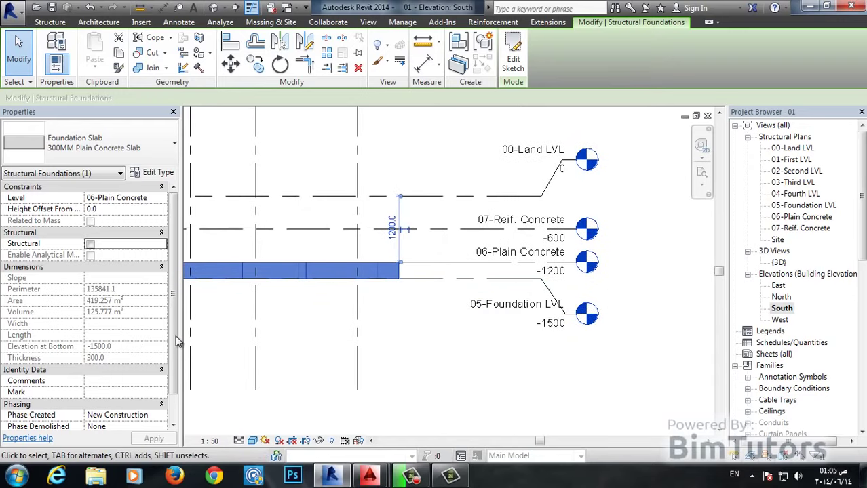
scroll(173, 366, down, 1)
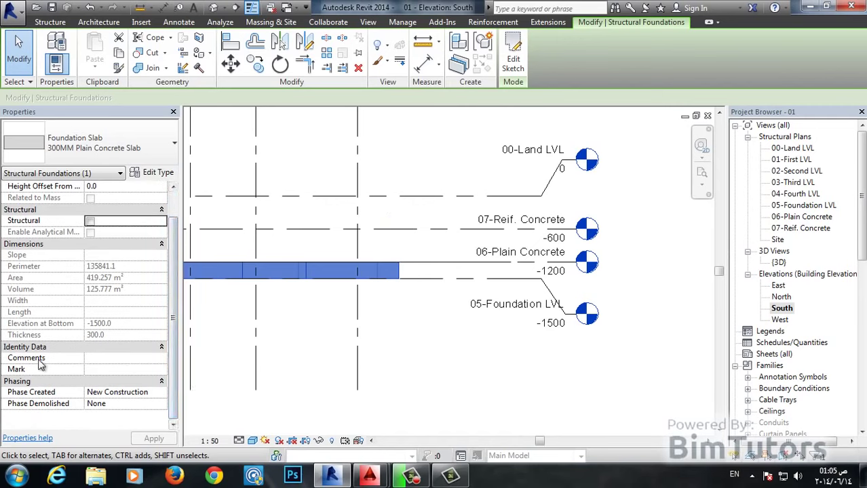
click(110, 360)
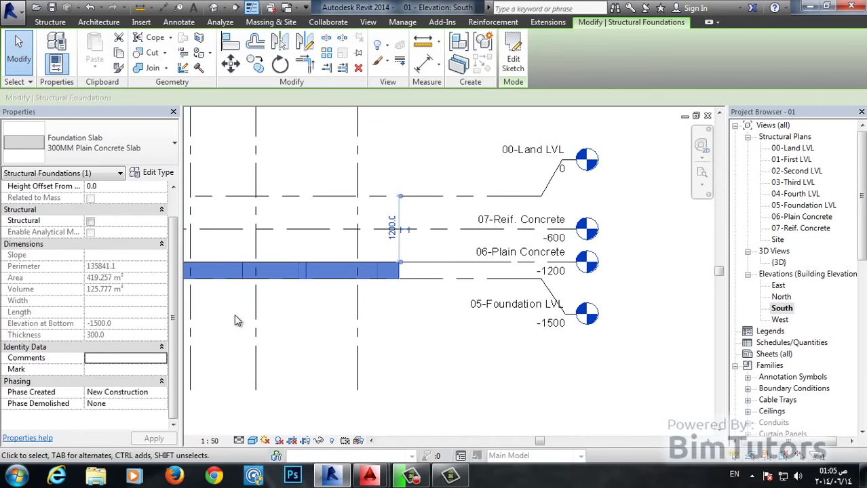
click(97, 372)
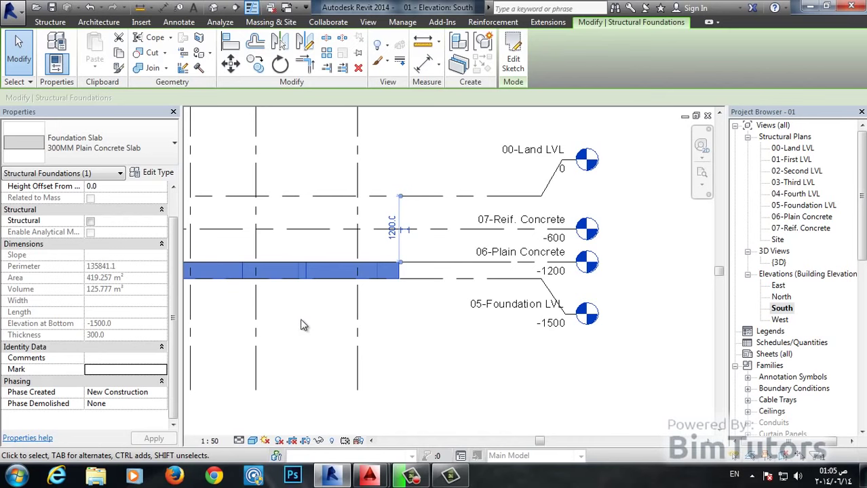
scroll(306, 316, down, 2)
scroll(309, 310, down, 2)
mouse_move(325, 323)
middle_down()
mouse_move(440, 359)
mouse_move(530, 369)
middle_up()
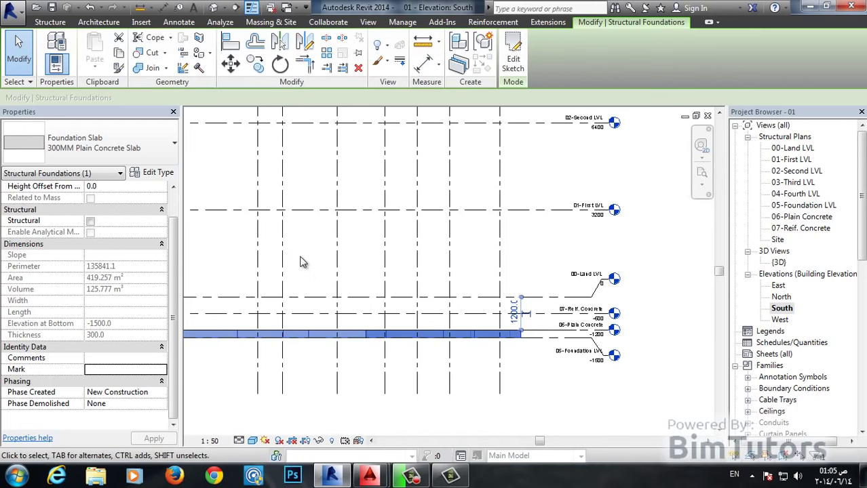
middle_drag(304, 263, 422, 295)
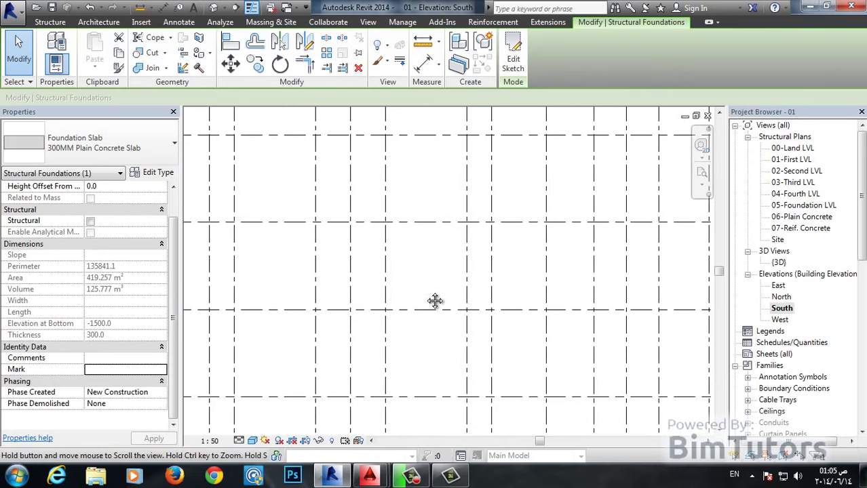
Zoom out in the South elevation, then open the 06-Plain Concrete structural plan
scroll(434, 298, down, 2)
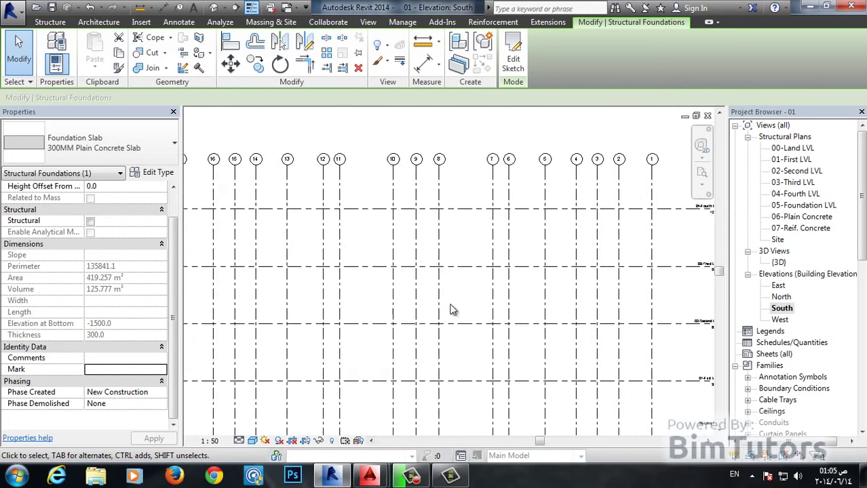
middle_drag(454, 312, 467, 284)
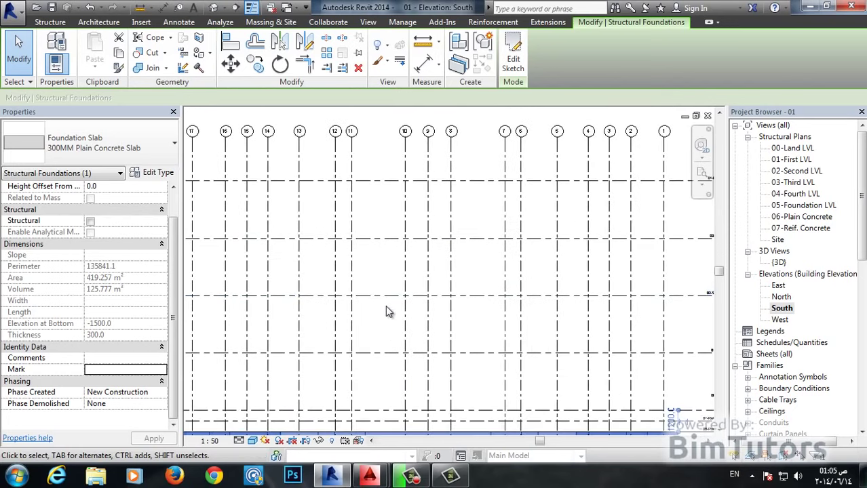
scroll(383, 311, down, 2)
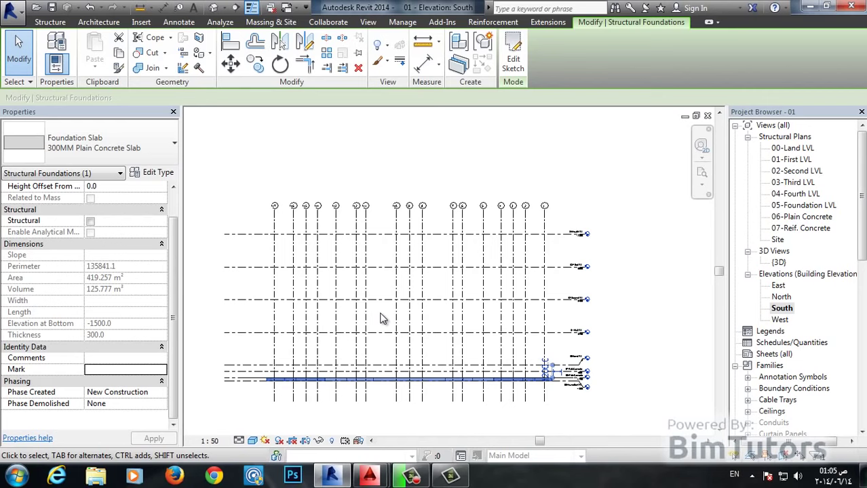
scroll(527, 378, up, 5)
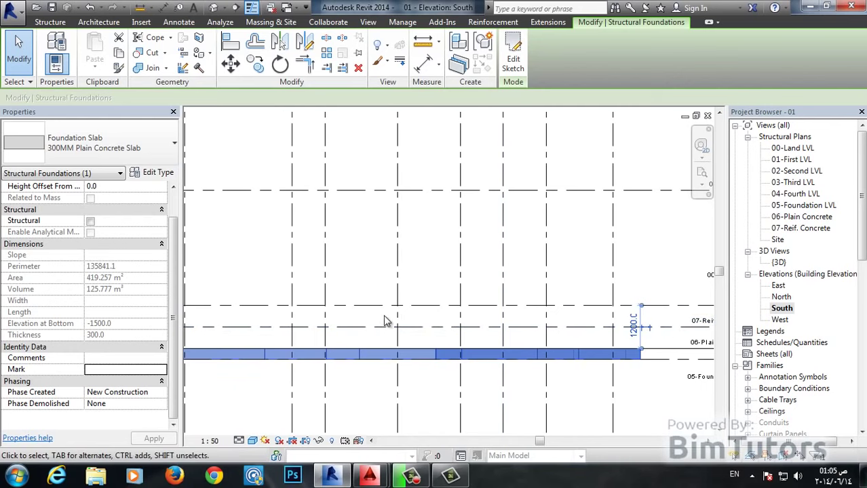
scroll(441, 345, down, 2)
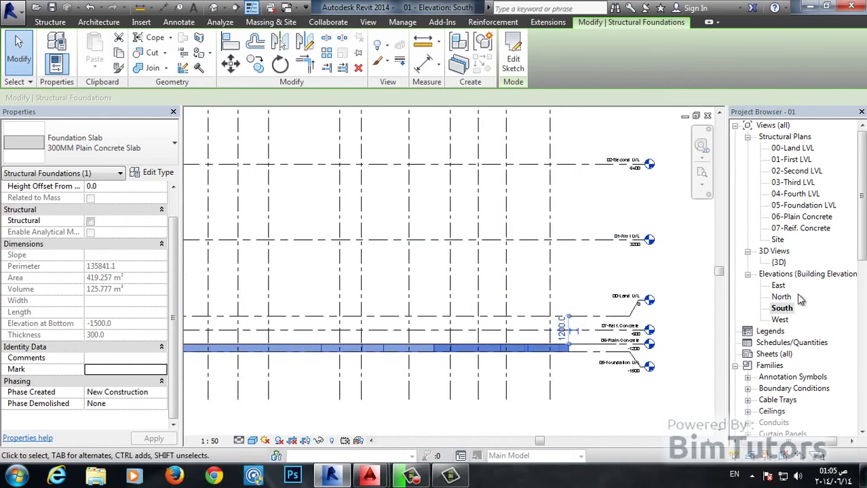
click(782, 309)
double_click(802, 216)
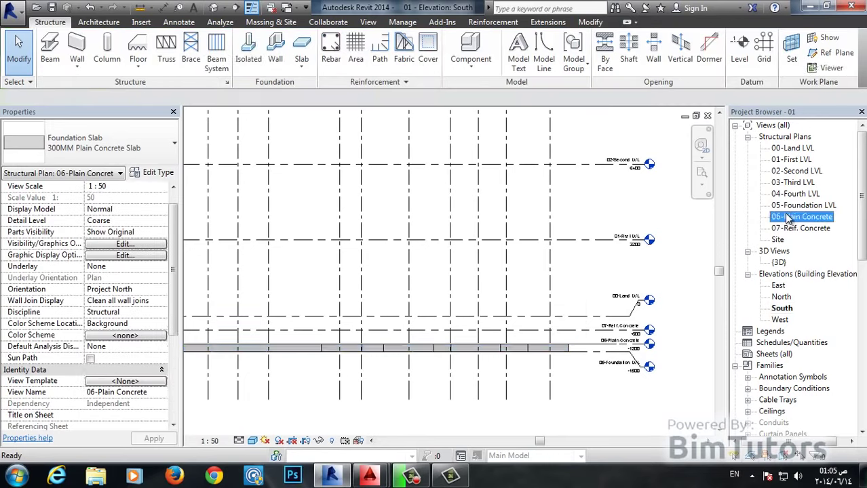